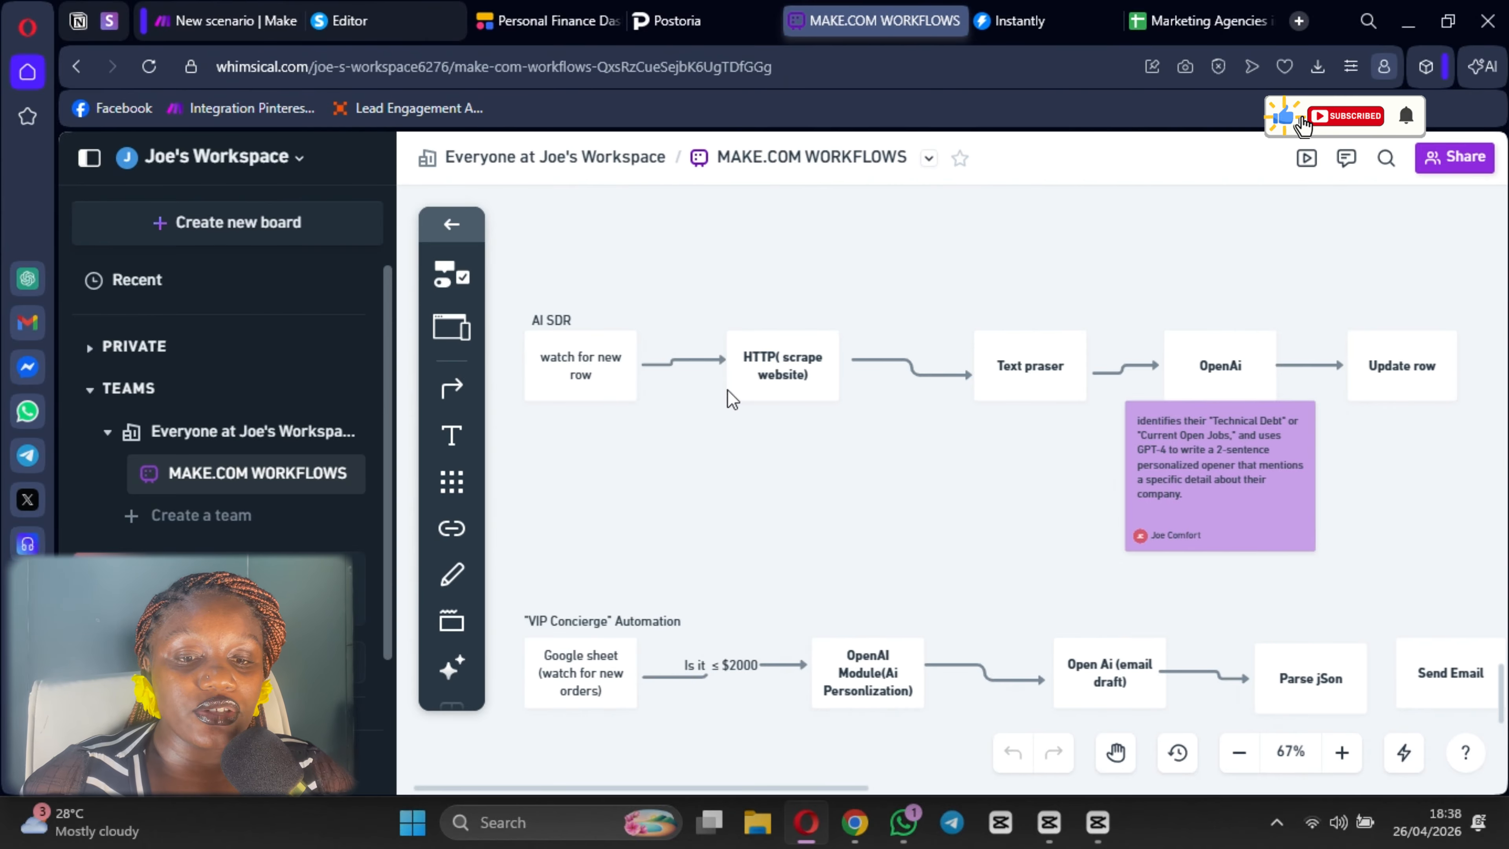
- Switch to the new Make scenario and add the Google Sheets Watch New Rows module as its trigger
click(255, 20)
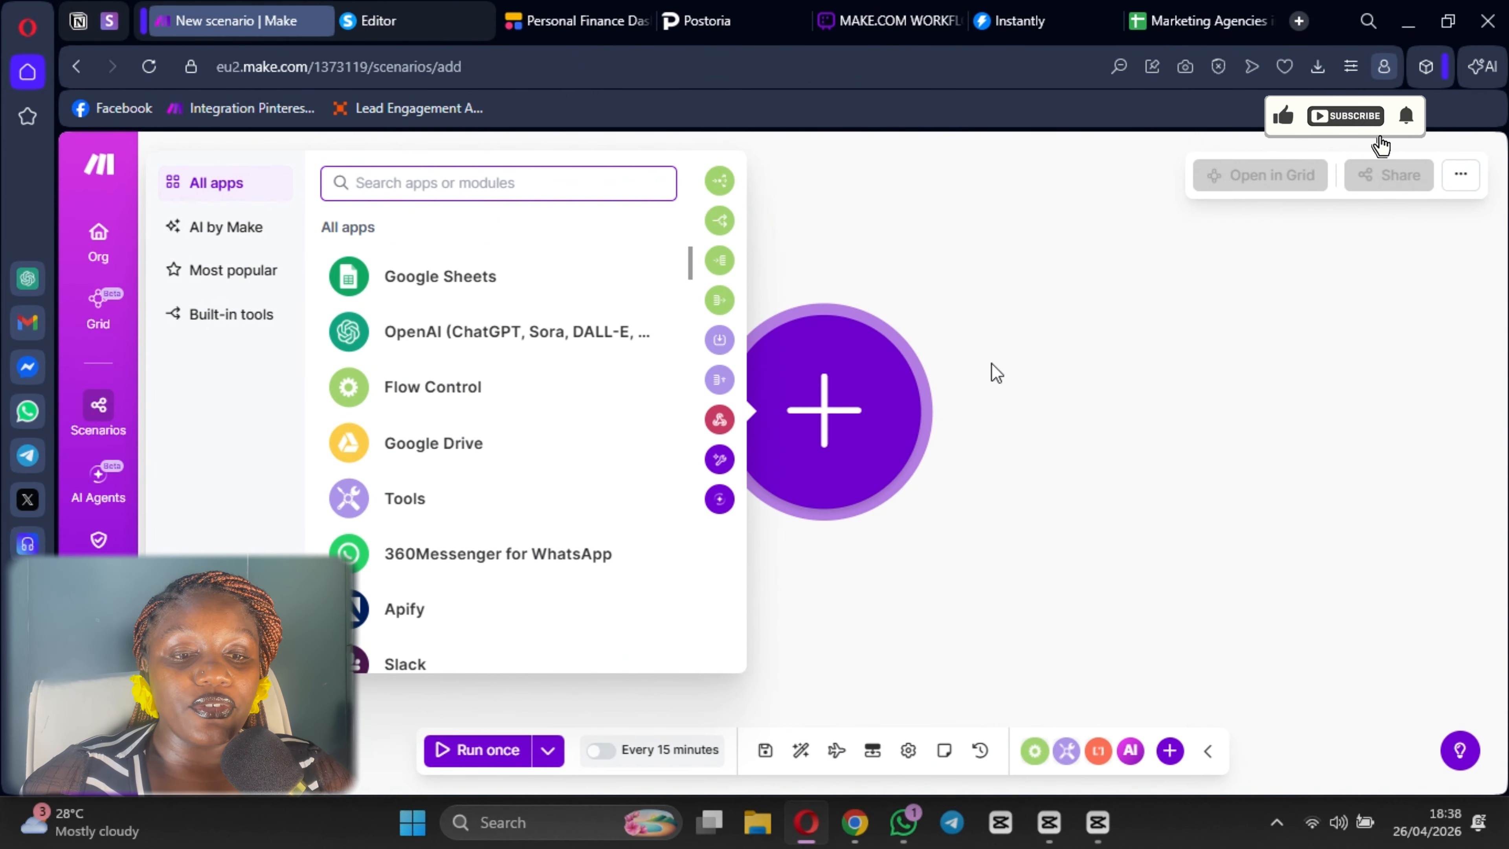
click(496, 292)
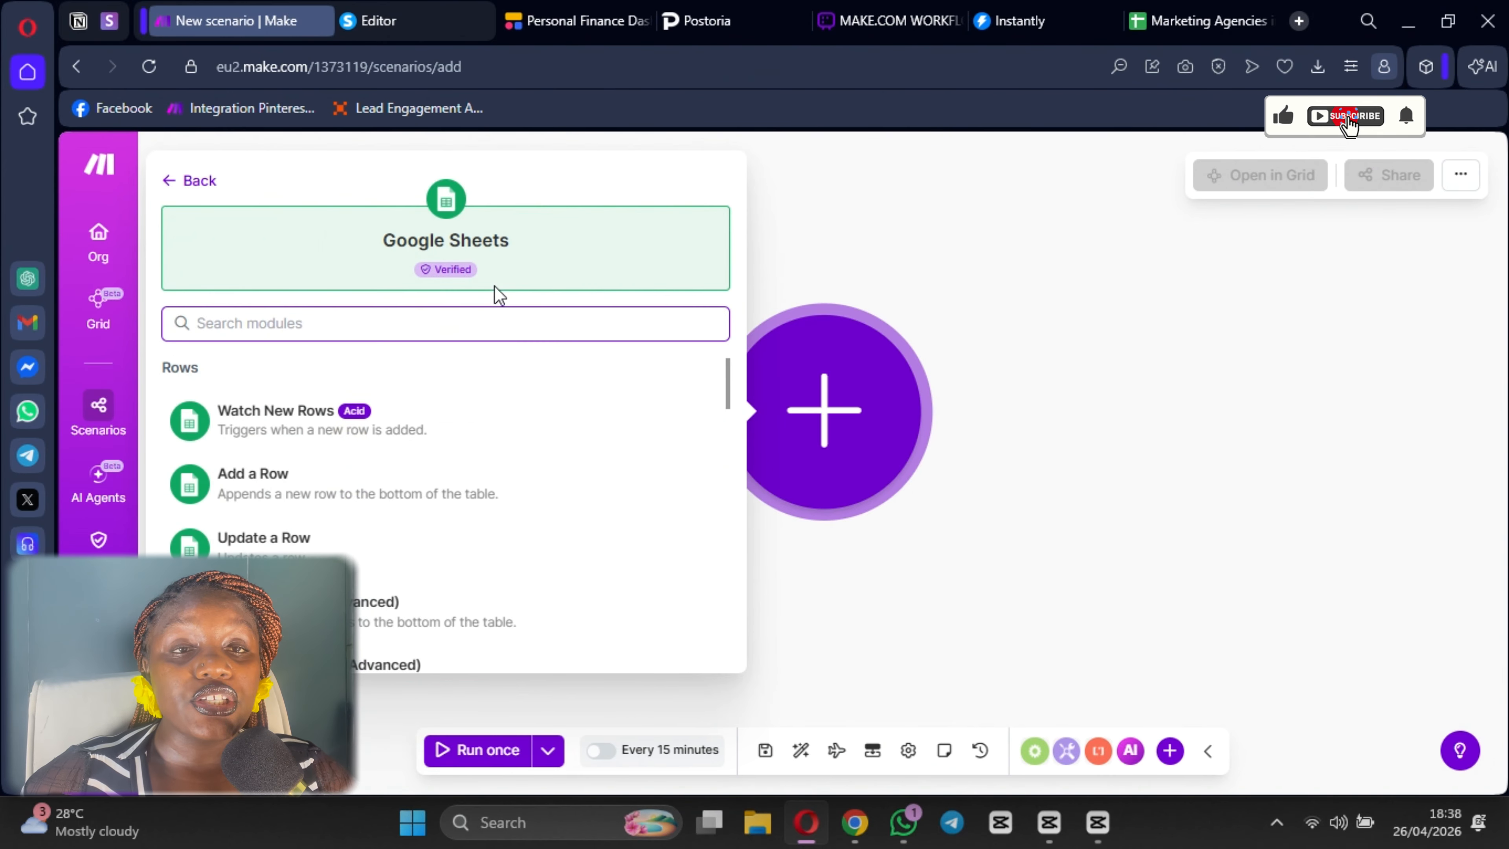
click(404, 443)
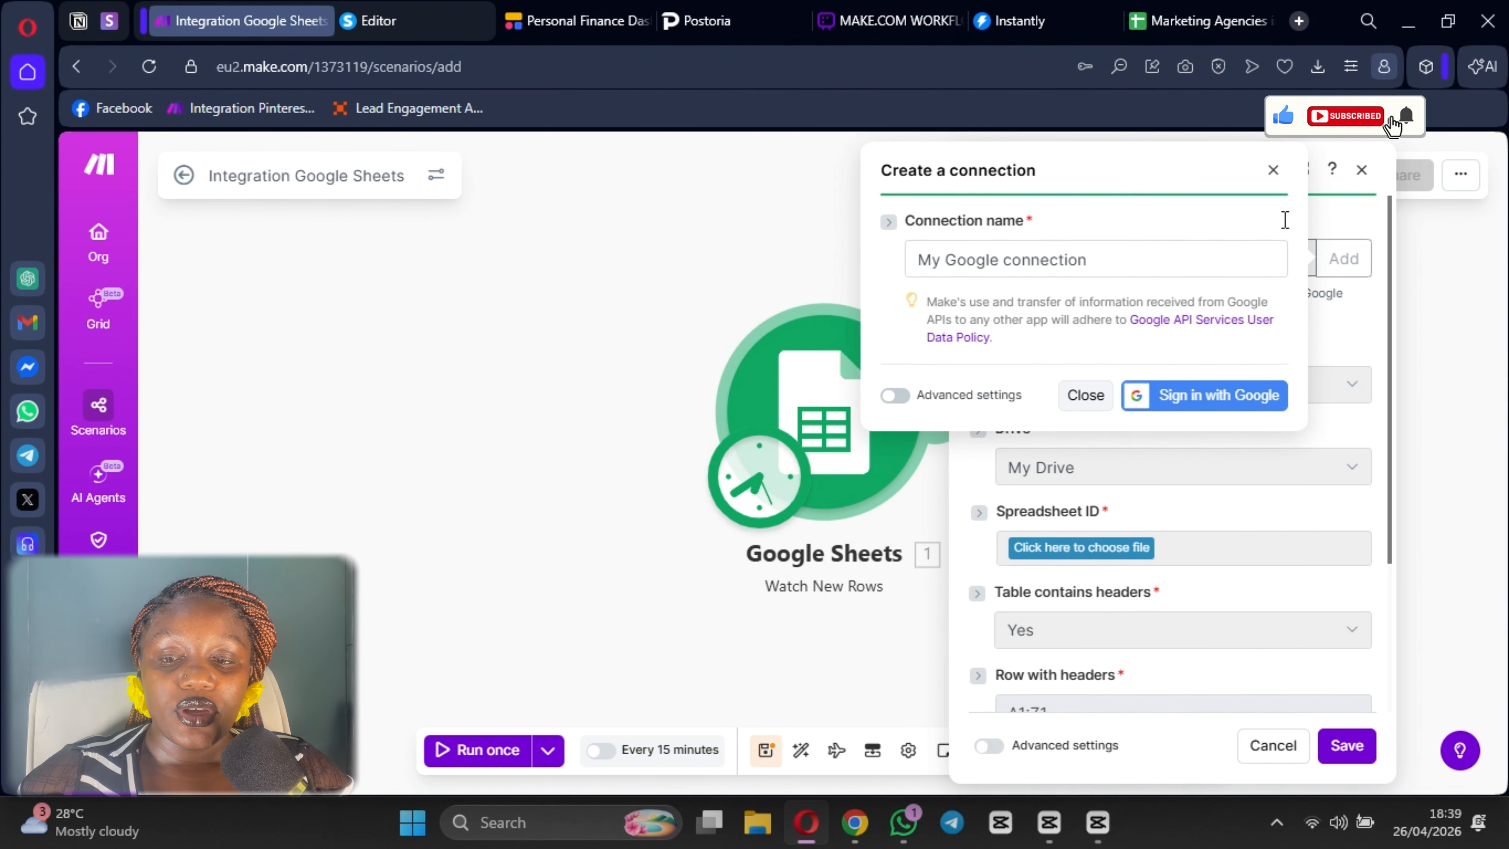
- Dismiss creating a new connection and keep the existing My Google connection for the Google Sheets trigger
click(1272, 171)
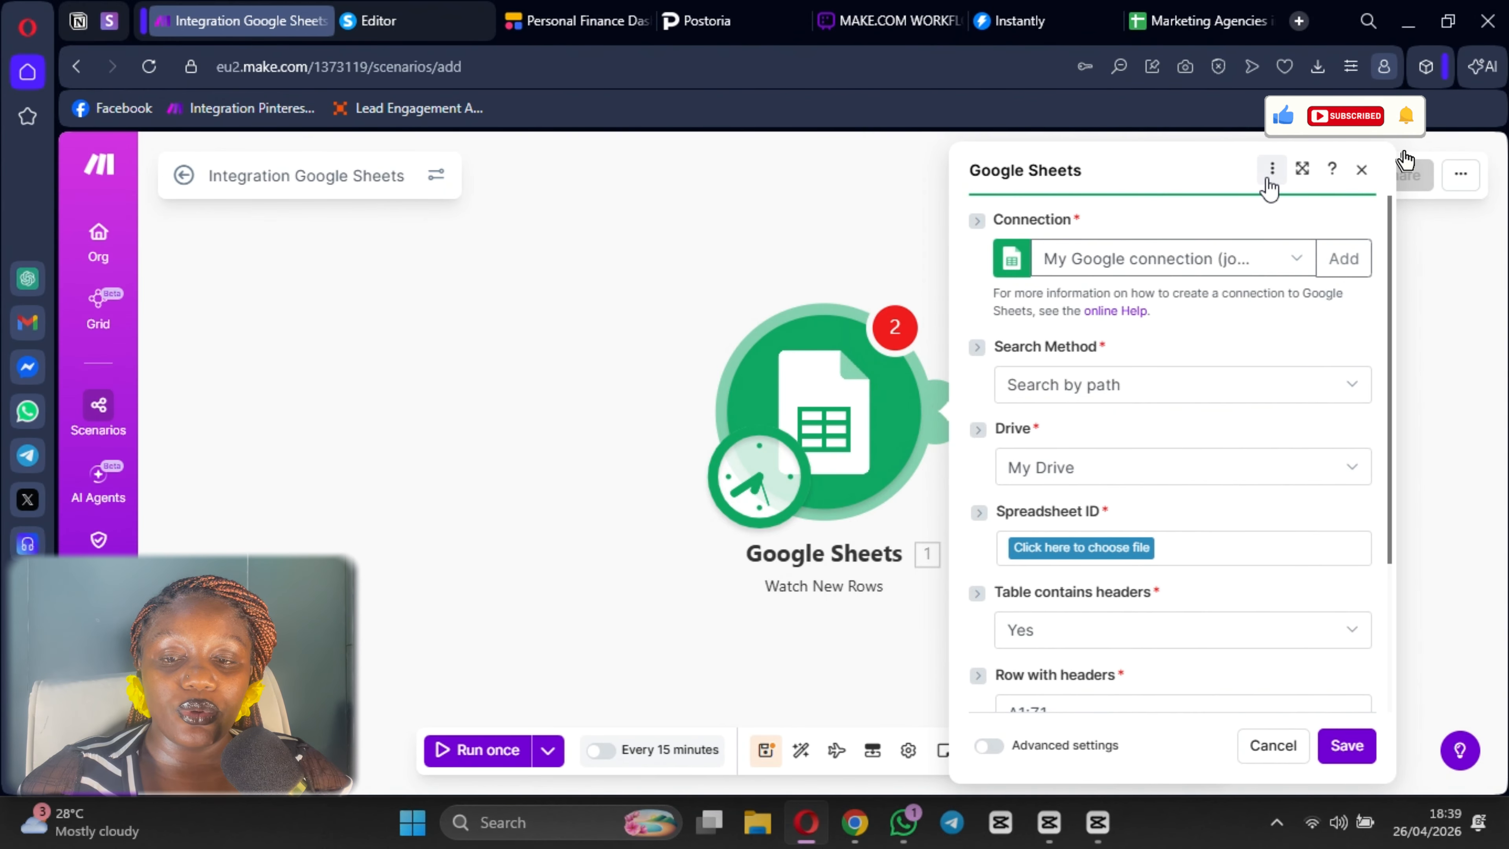
click(1117, 275)
click(1243, 328)
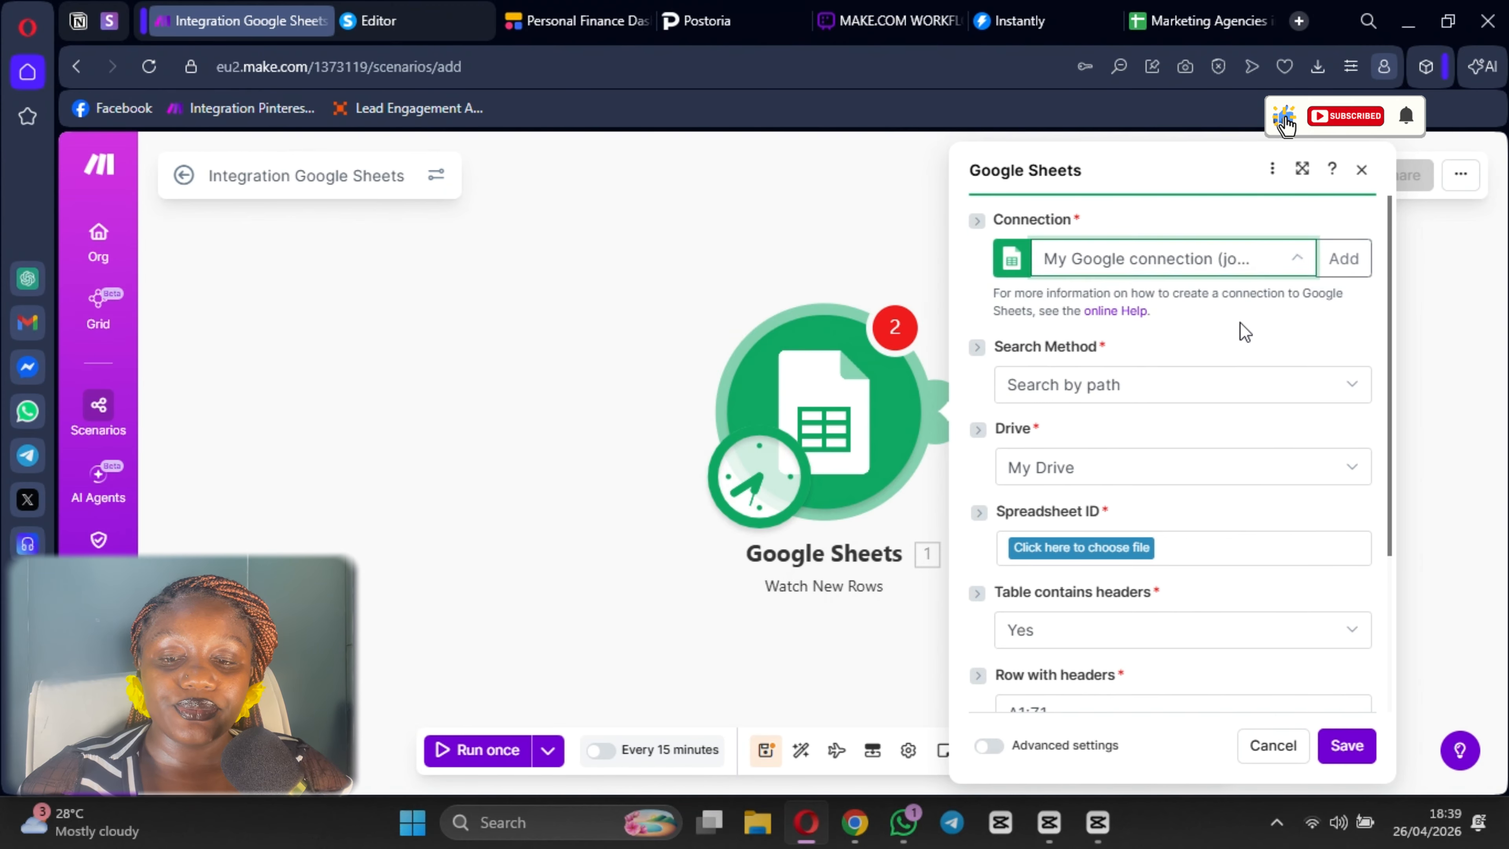
- Check the Marketing Agencies in US spreadsheet and choose it as the file that the Google Sheets trigger watches
scroll(1112, 387, down, 2)
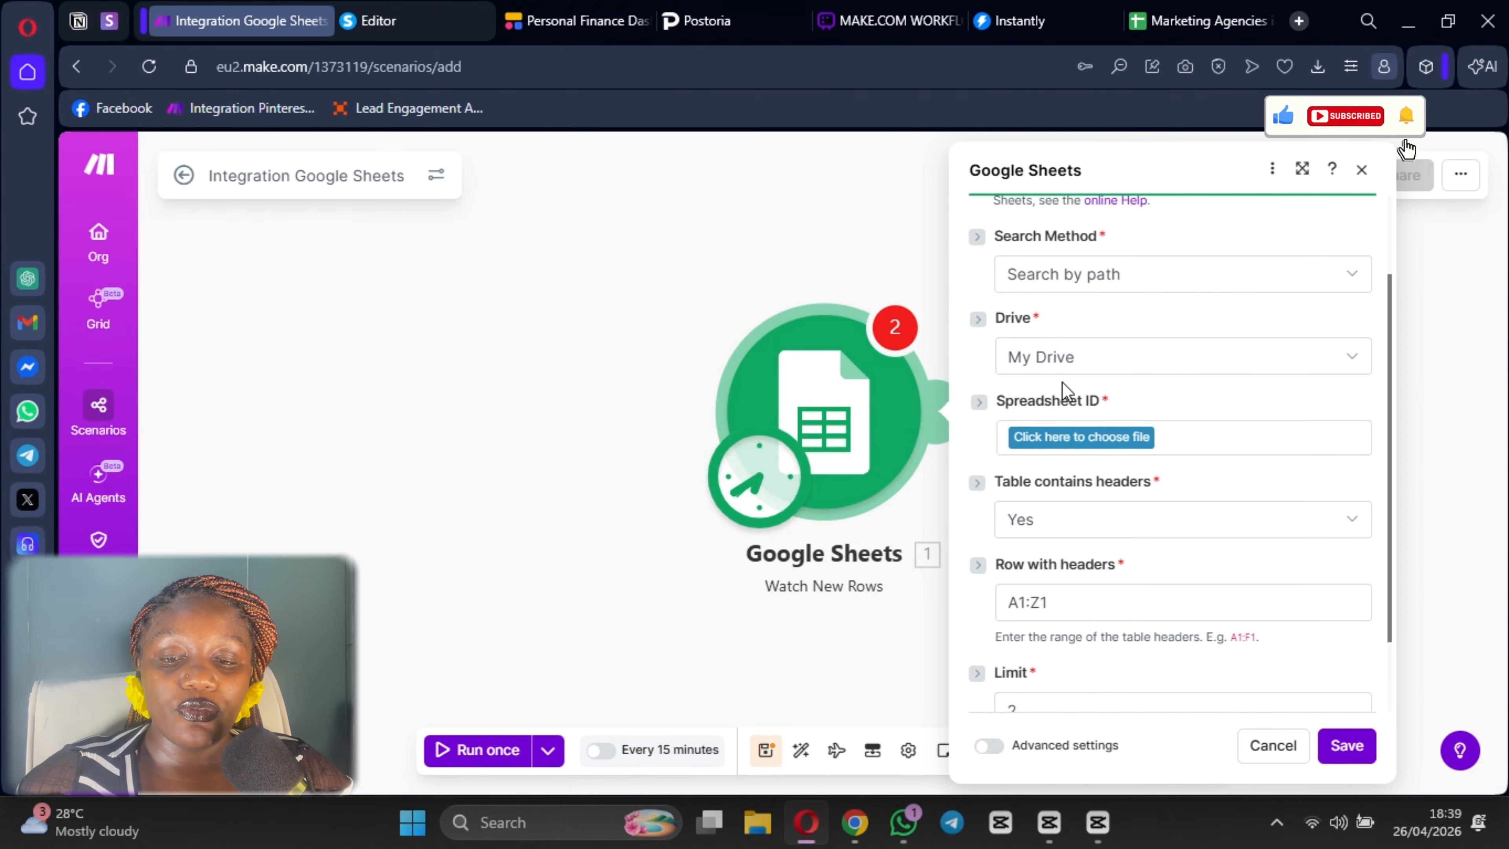
scroll(1063, 362, down, 2)
click(1200, 21)
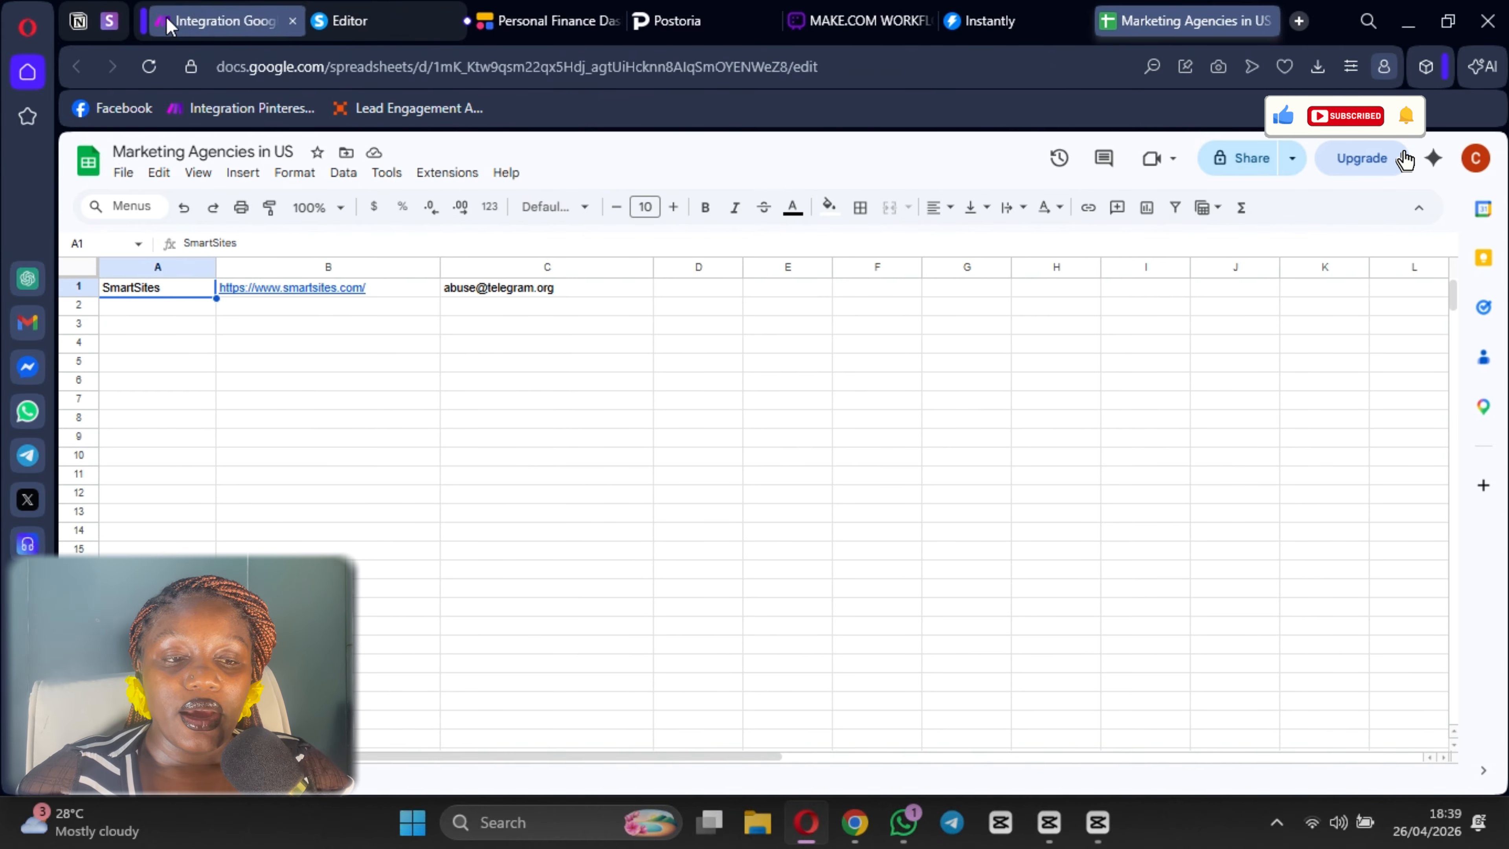
click(181, 23)
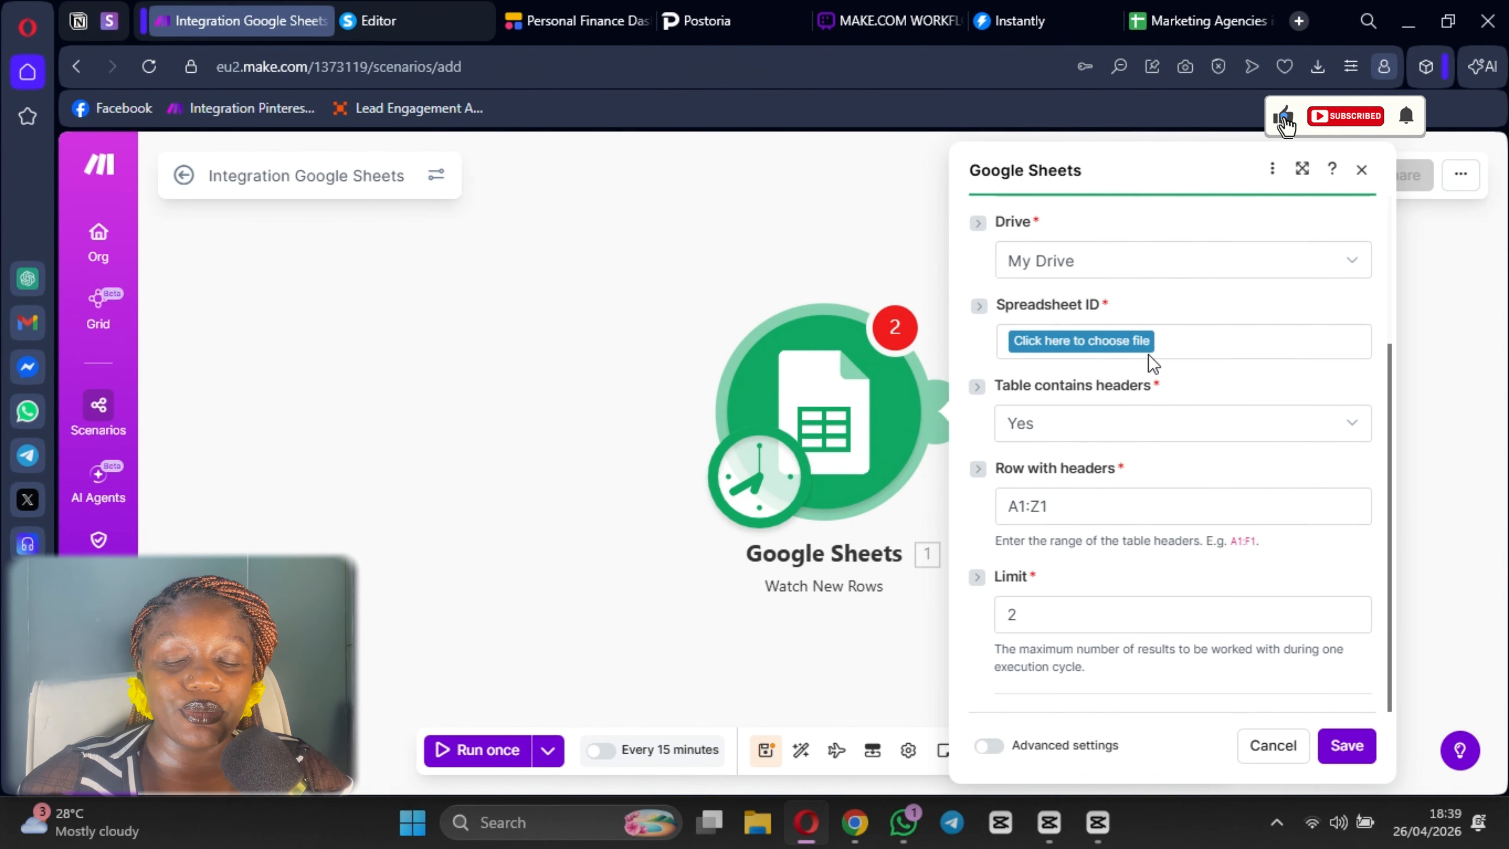
click(1111, 347)
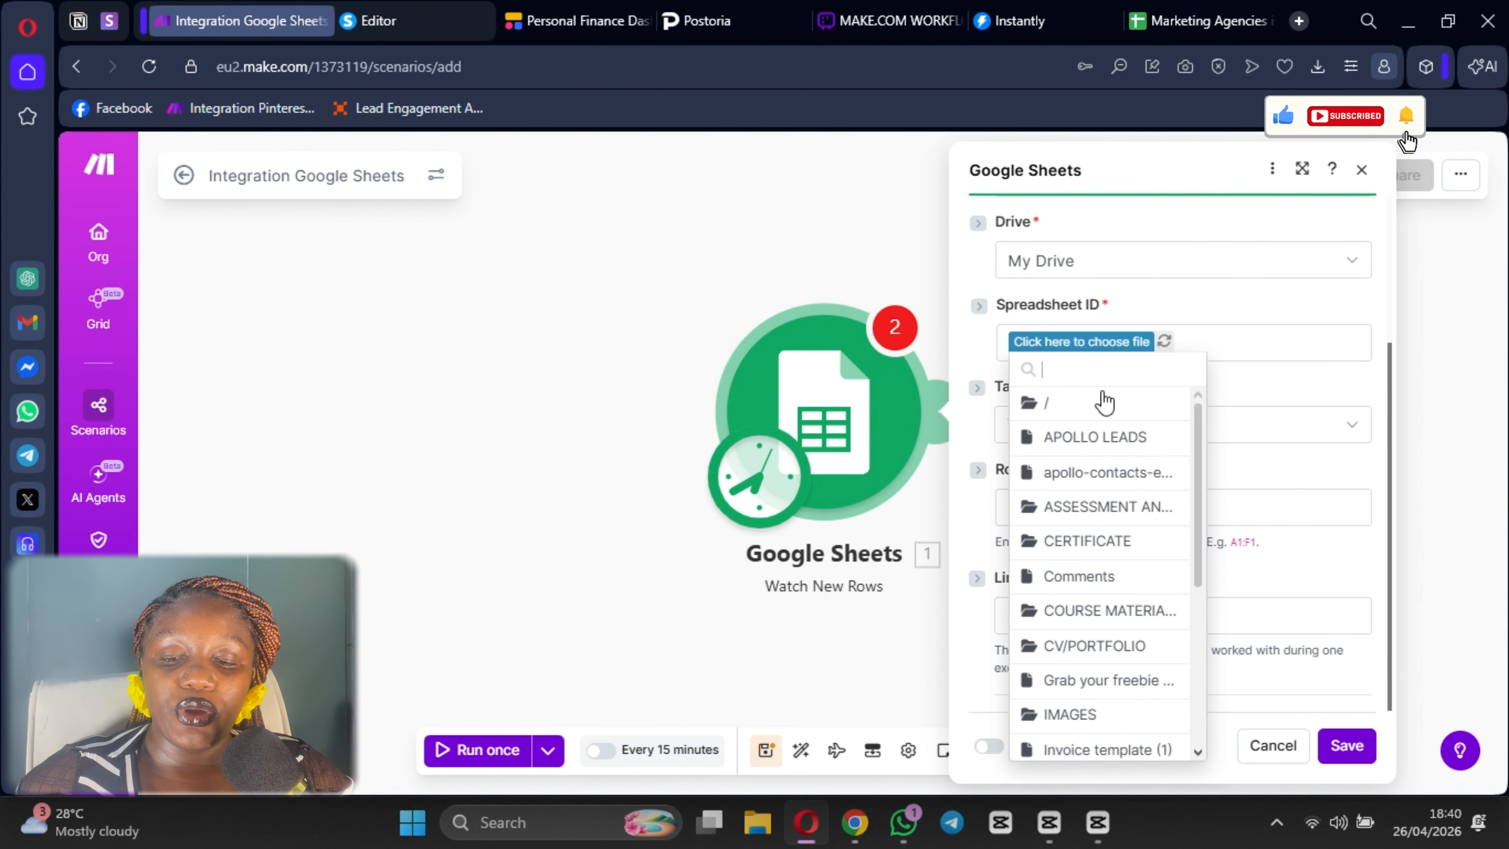
scroll(1094, 626, down, 5)
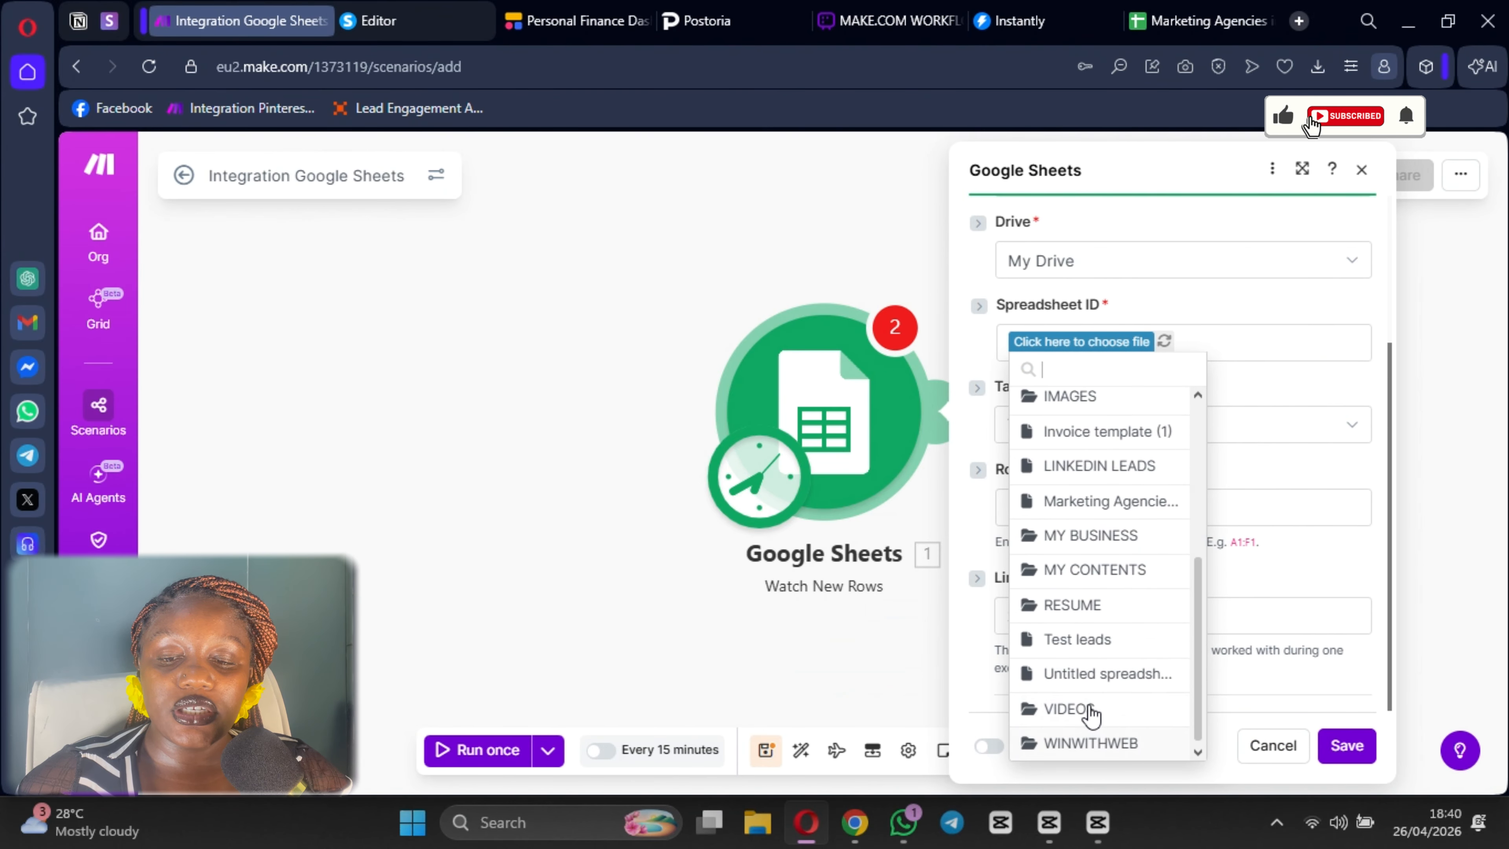
scroll(1084, 683, up, 5)
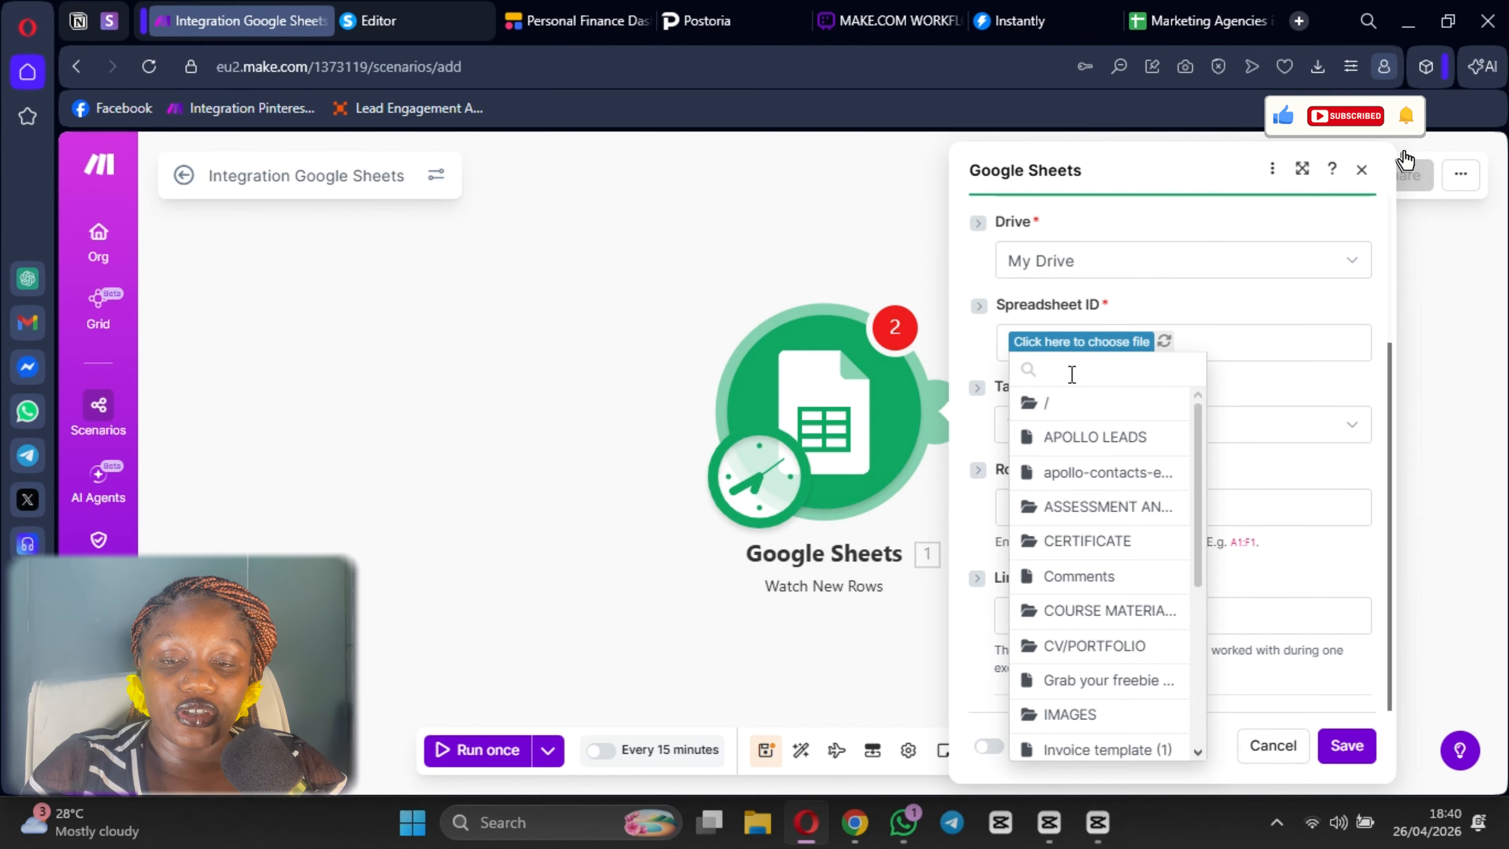
text(MARE)
key(BackSpace)
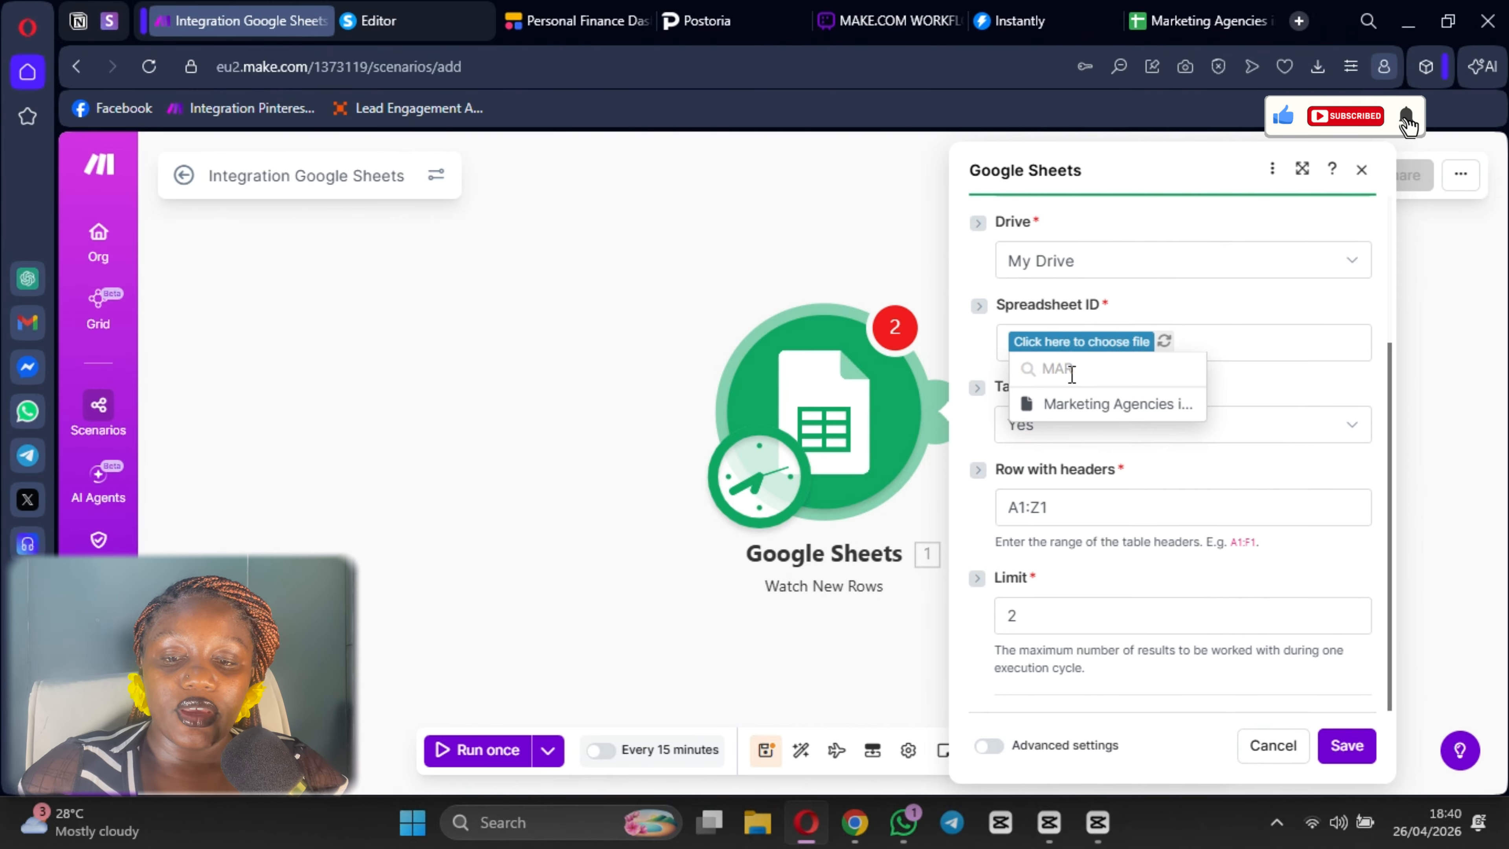
click(1135, 404)
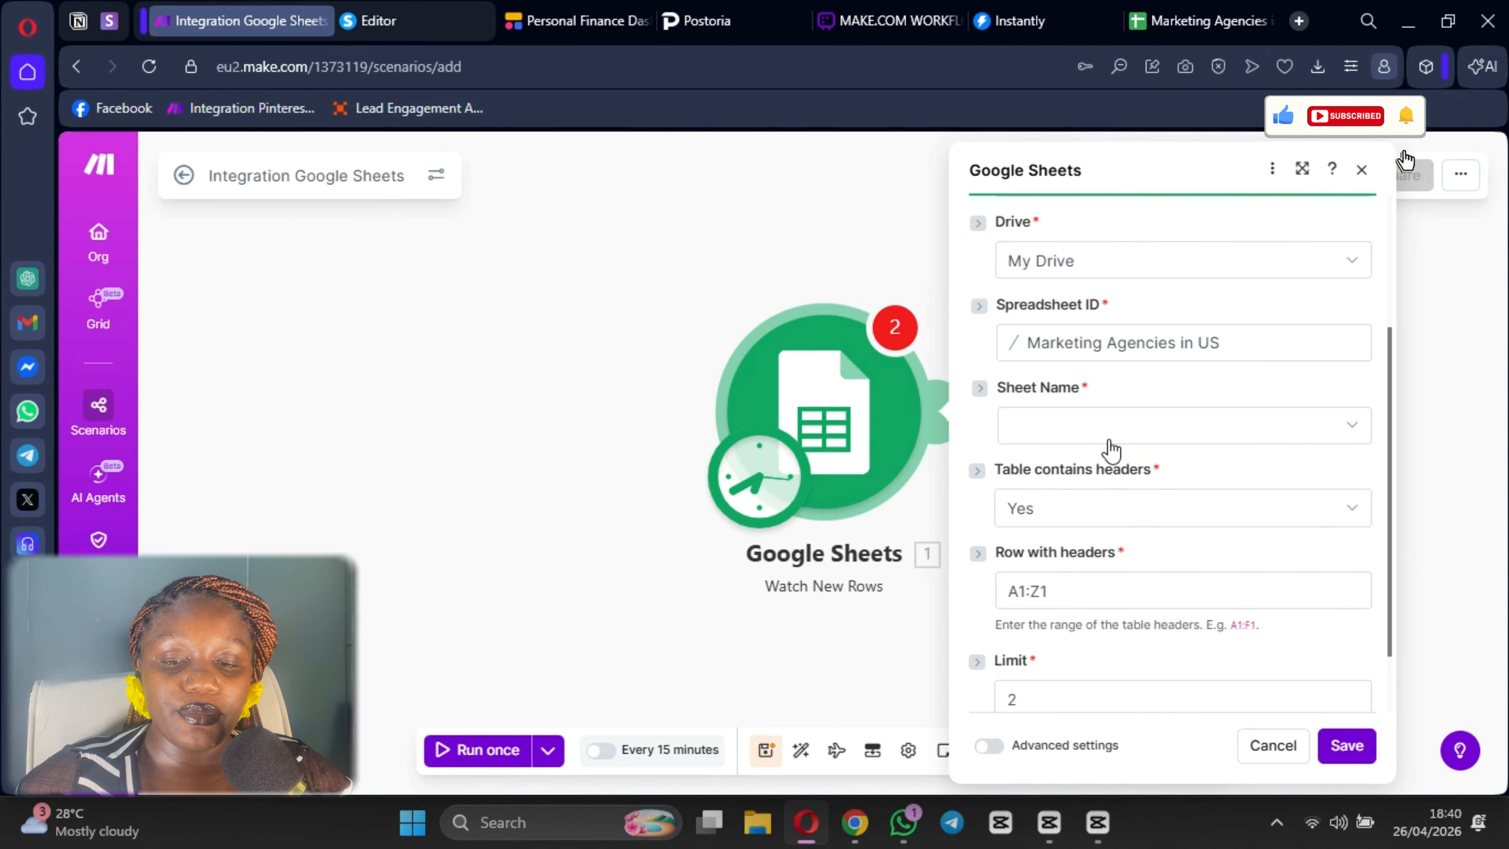
- Select Sheet 1 as the sheet to watch and set Table contains headers to No
click(1108, 438)
click(1075, 461)
scroll(1097, 441, down, 2)
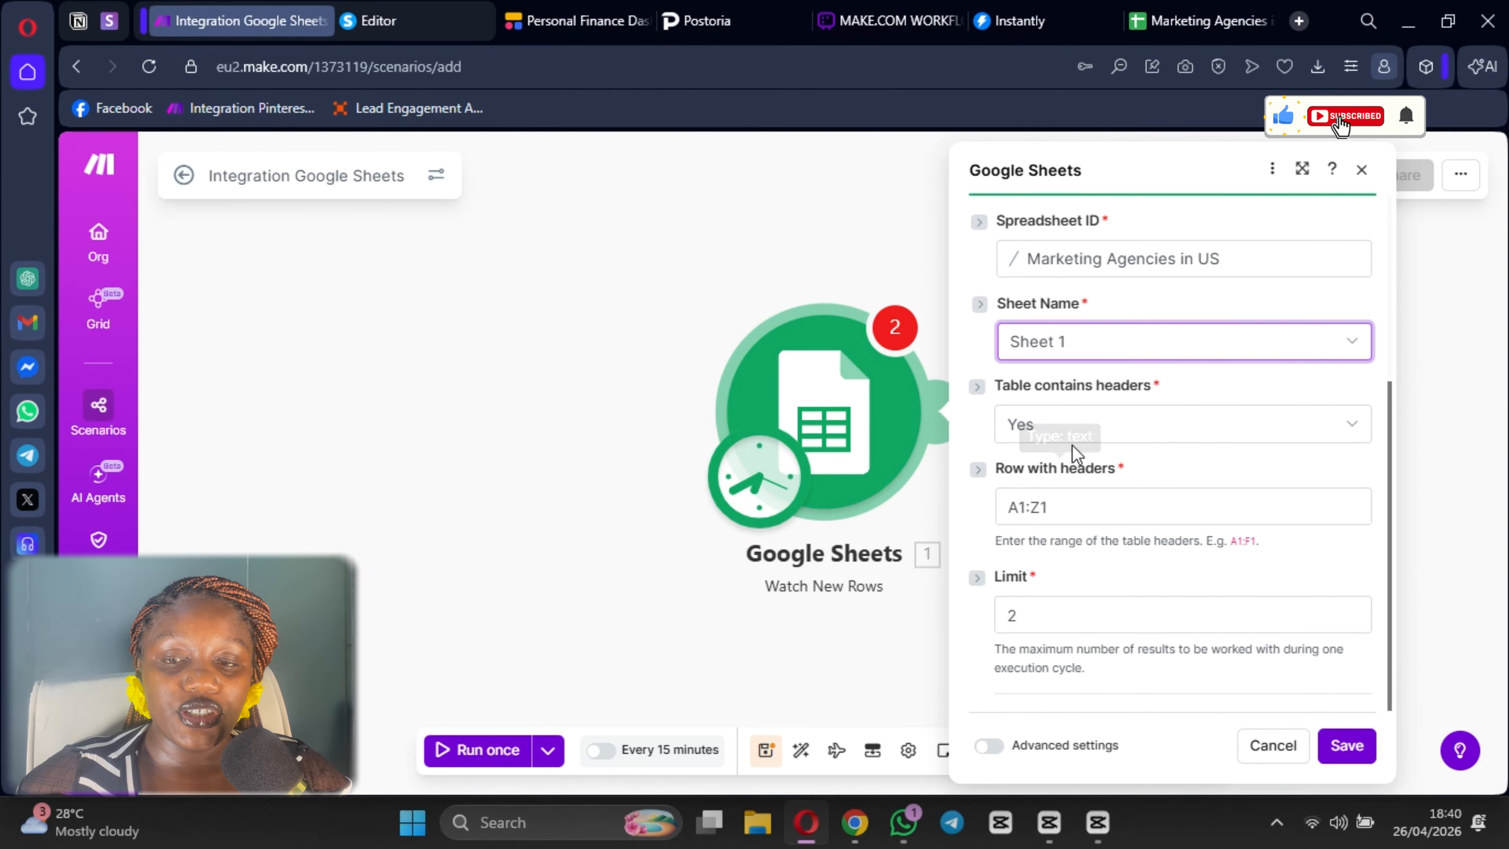
click(1072, 440)
drag(1181, 19, 539, 310)
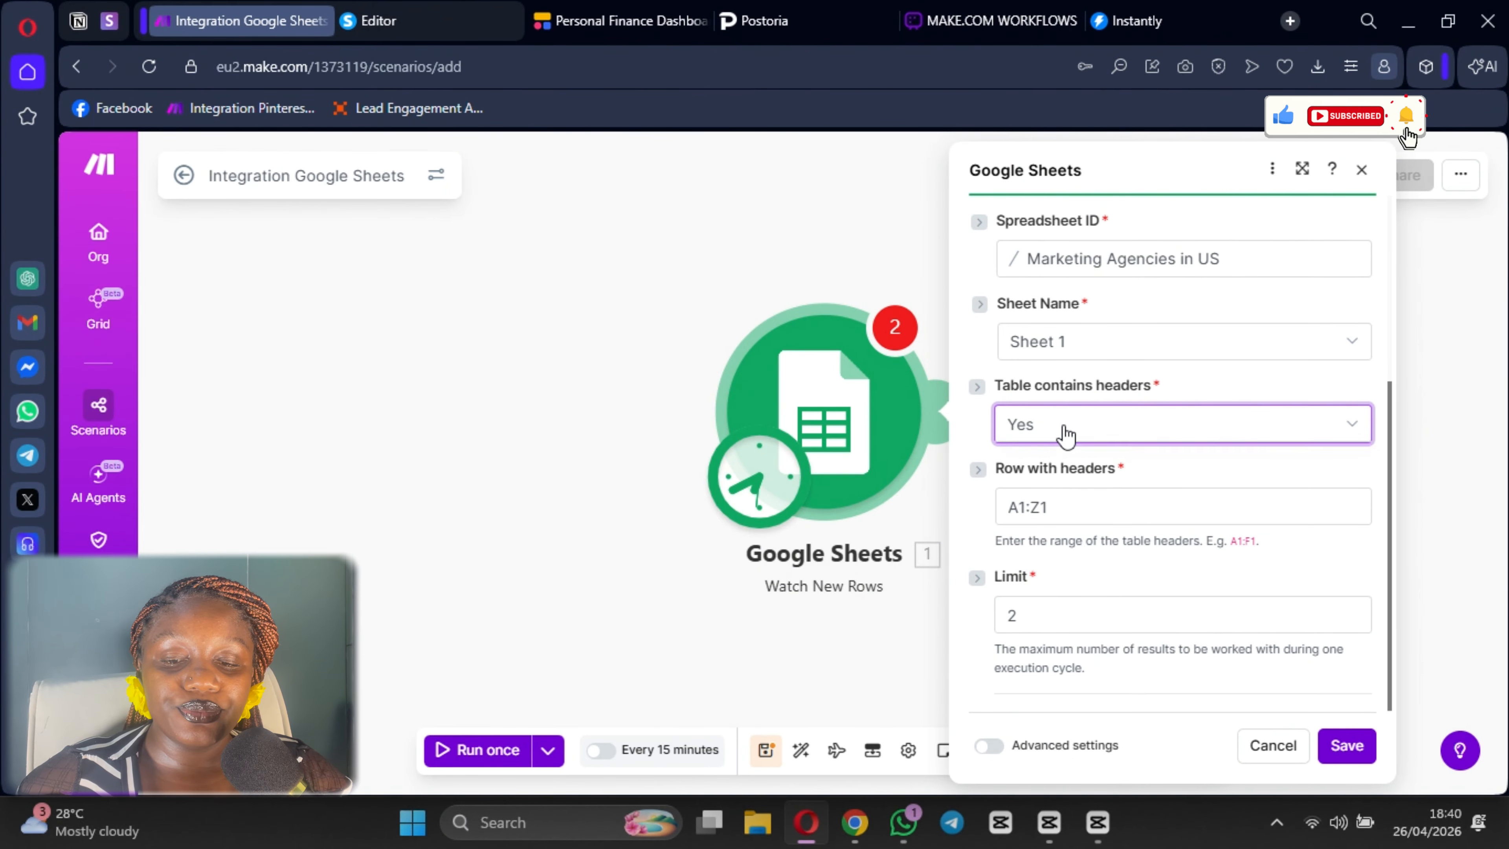
click(1067, 424)
click(1063, 495)
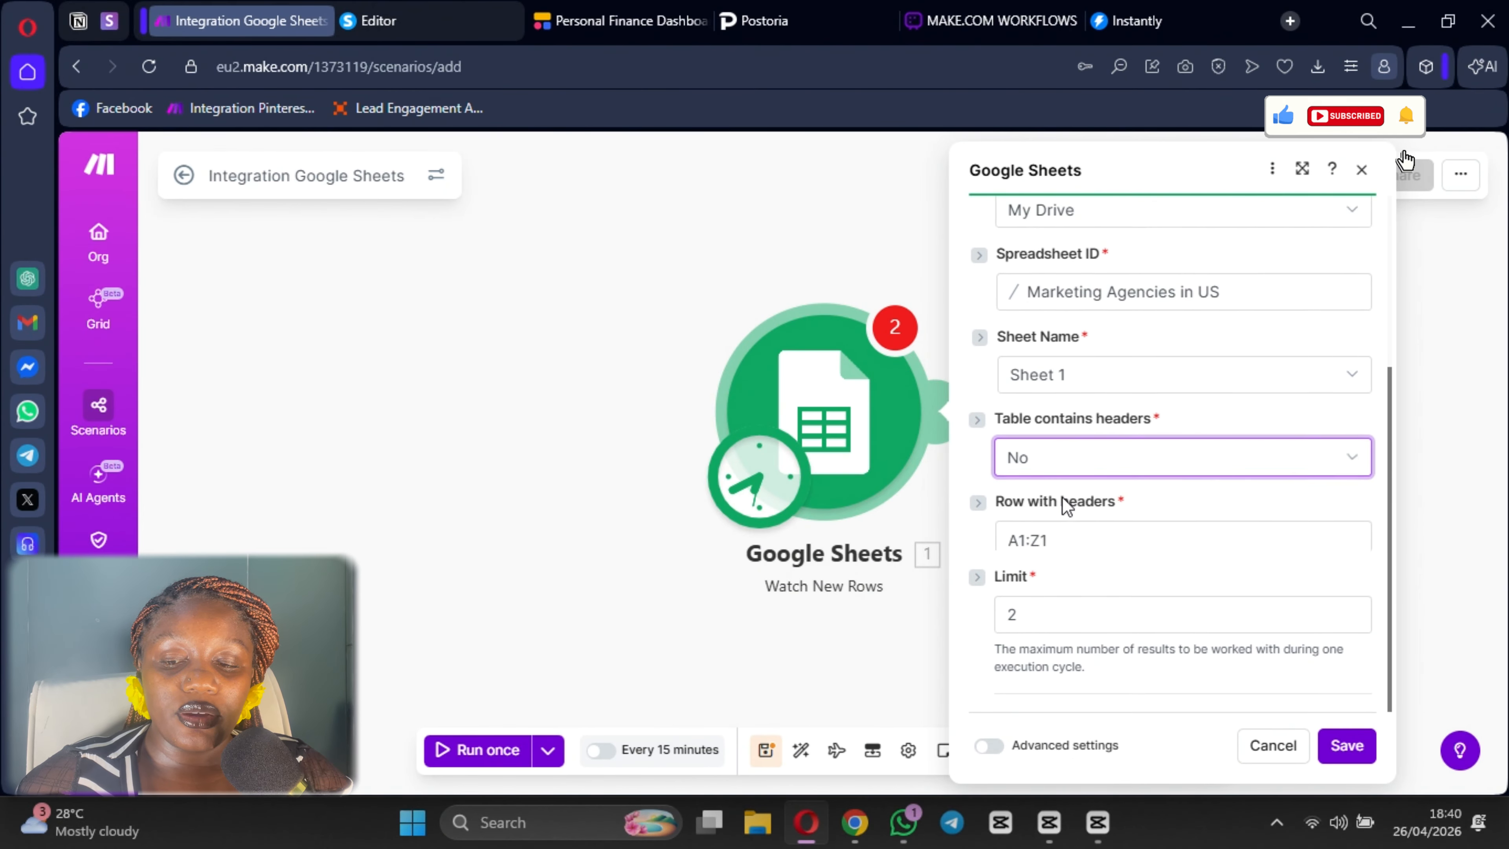
- Save the Google Sheets trigger with All as its processing start point, and save the scenario
click(1353, 620)
click(1344, 746)
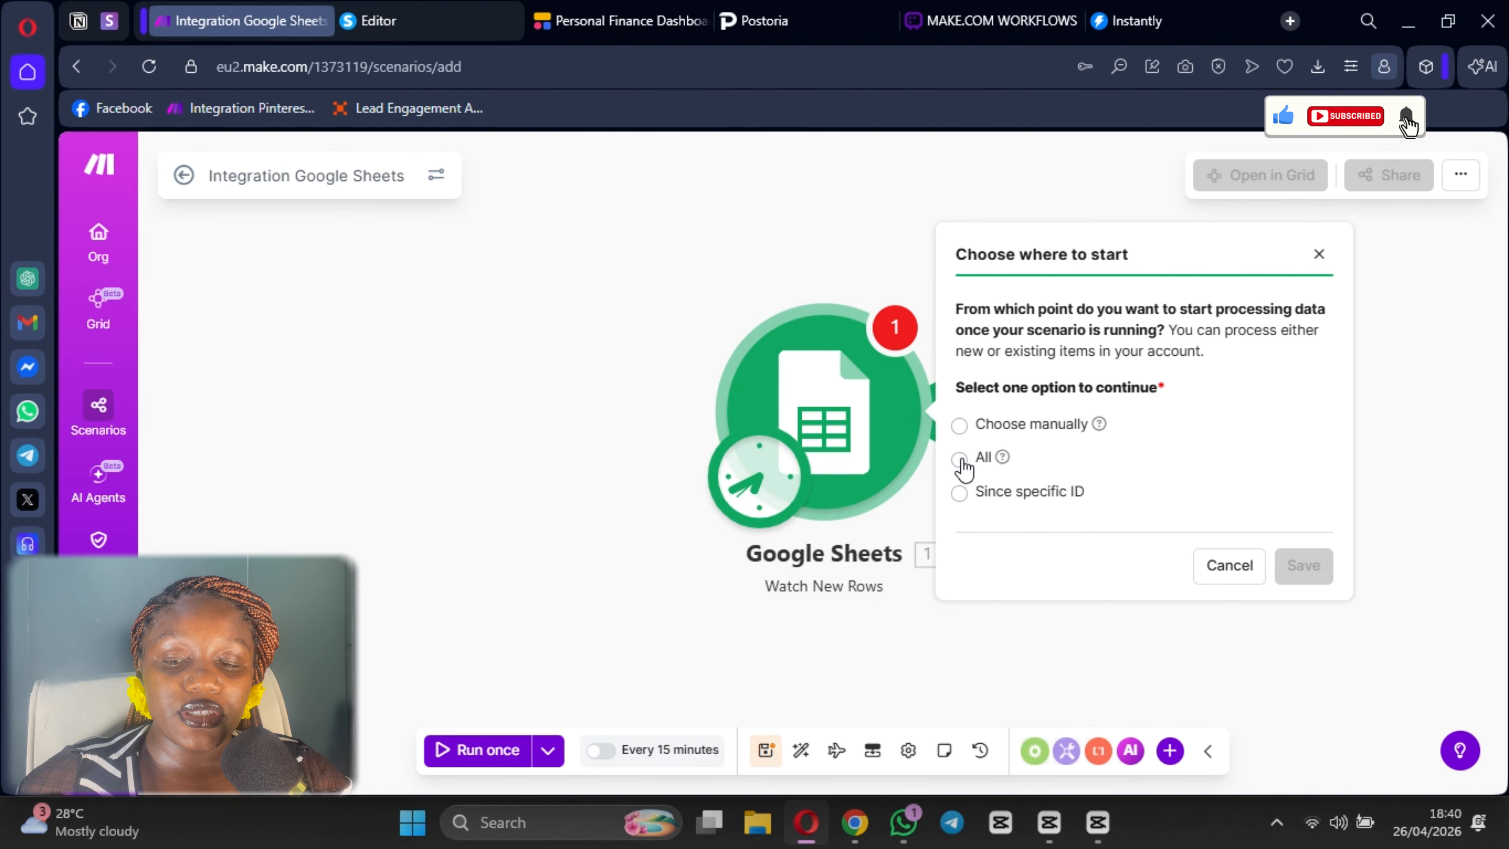
click(958, 459)
click(1304, 566)
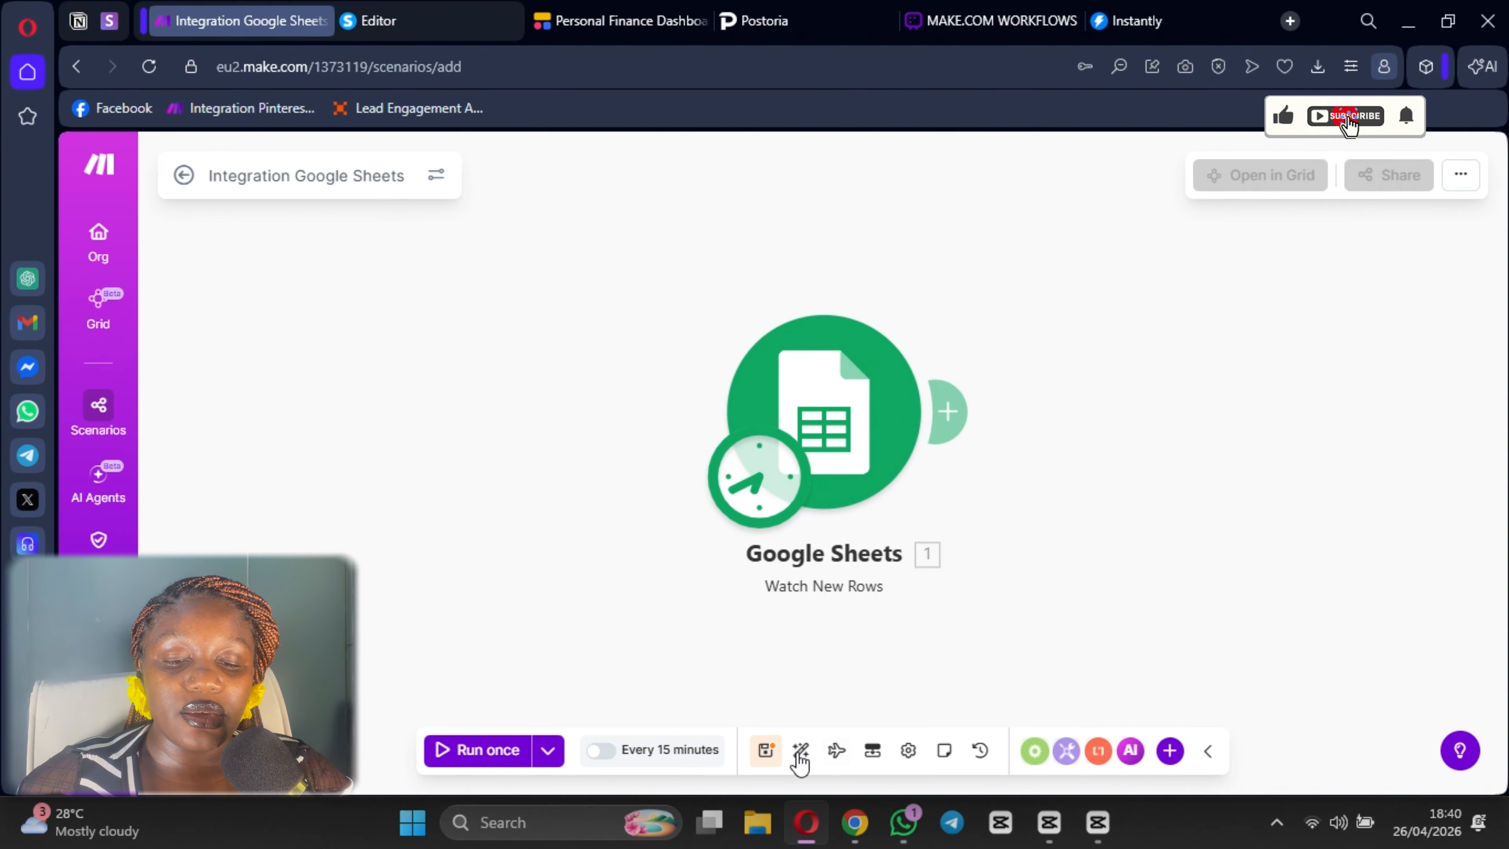
click(767, 755)
- Add an HTTP Download a file module after the Google Sheets trigger
drag(1050, 650, 673, 637)
mouse_move(548, 386)
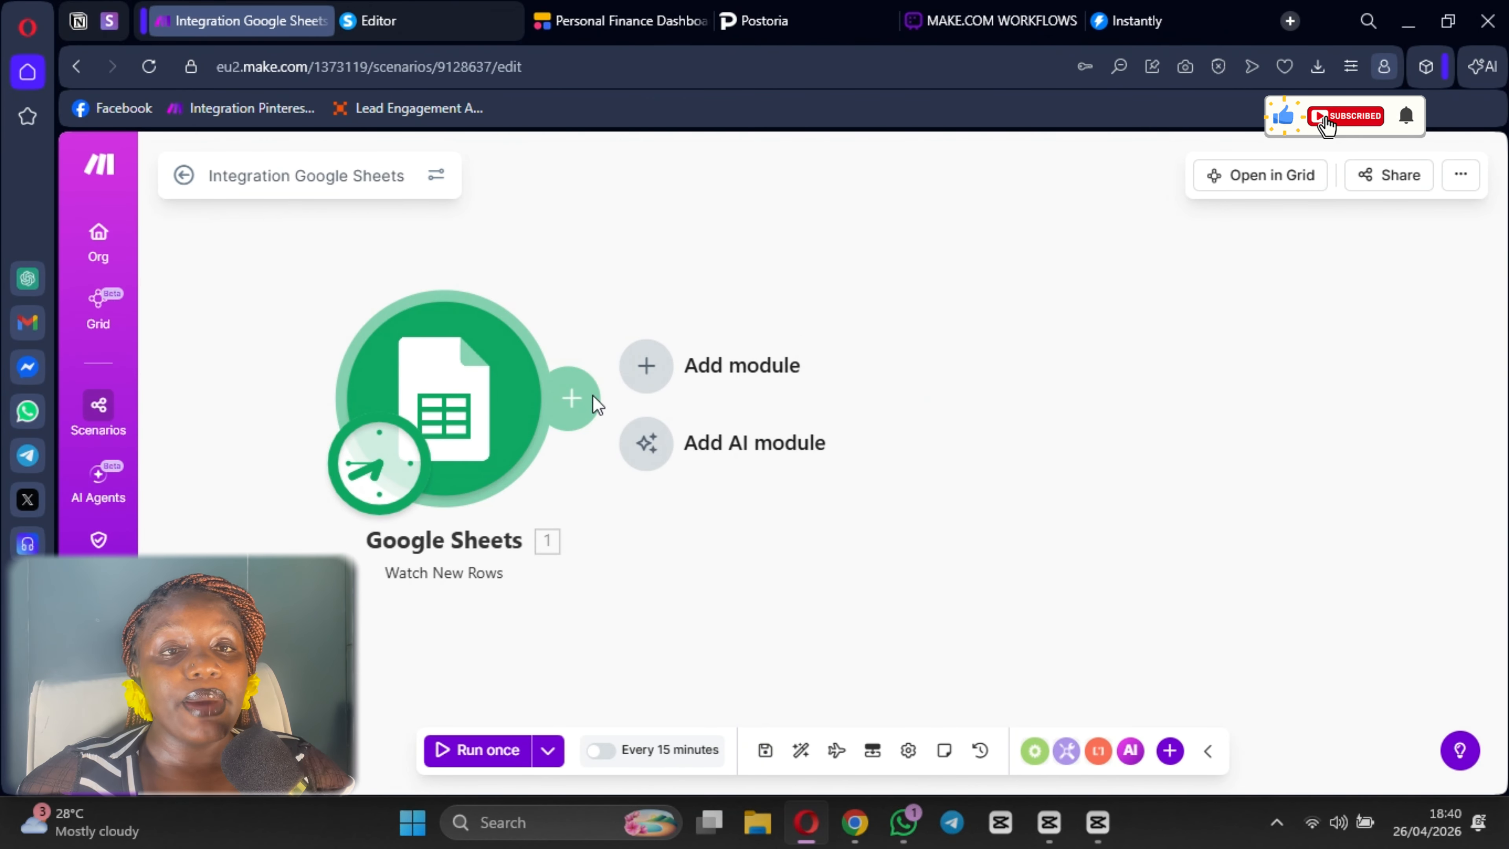
click(571, 400)
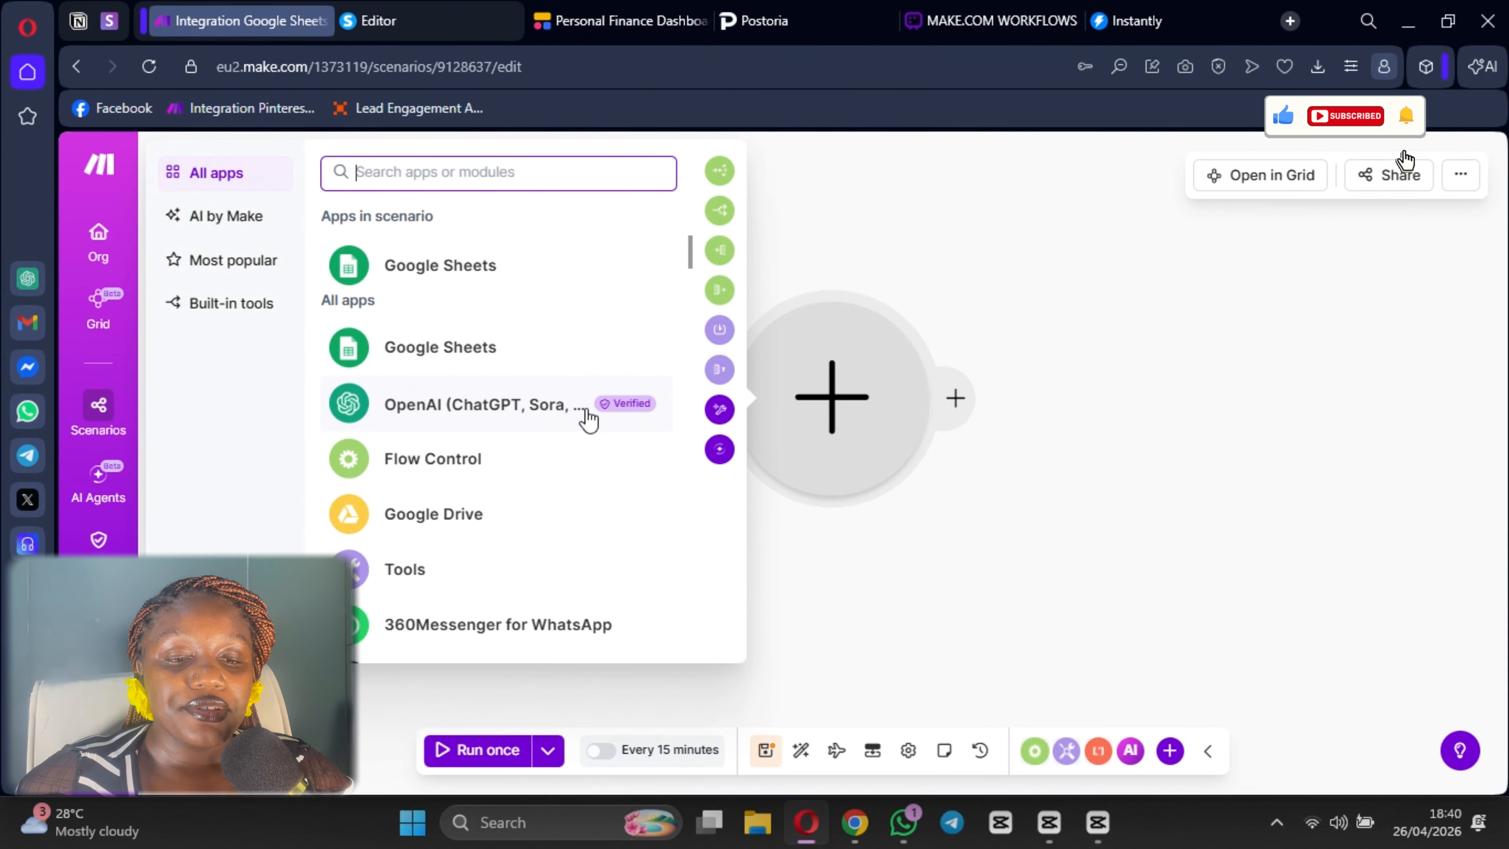
text(HTTP)
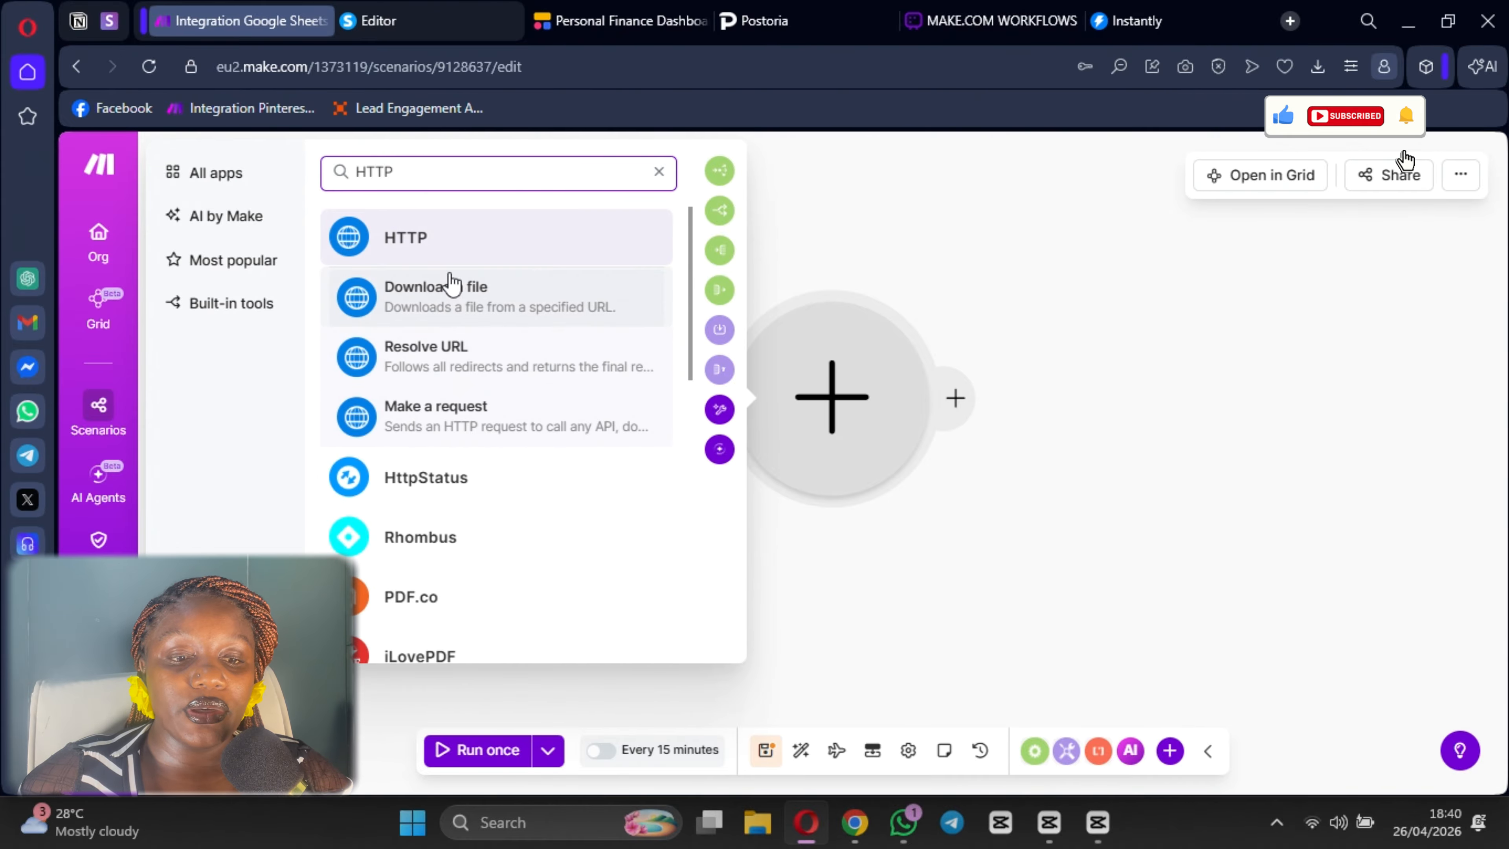
click(459, 297)
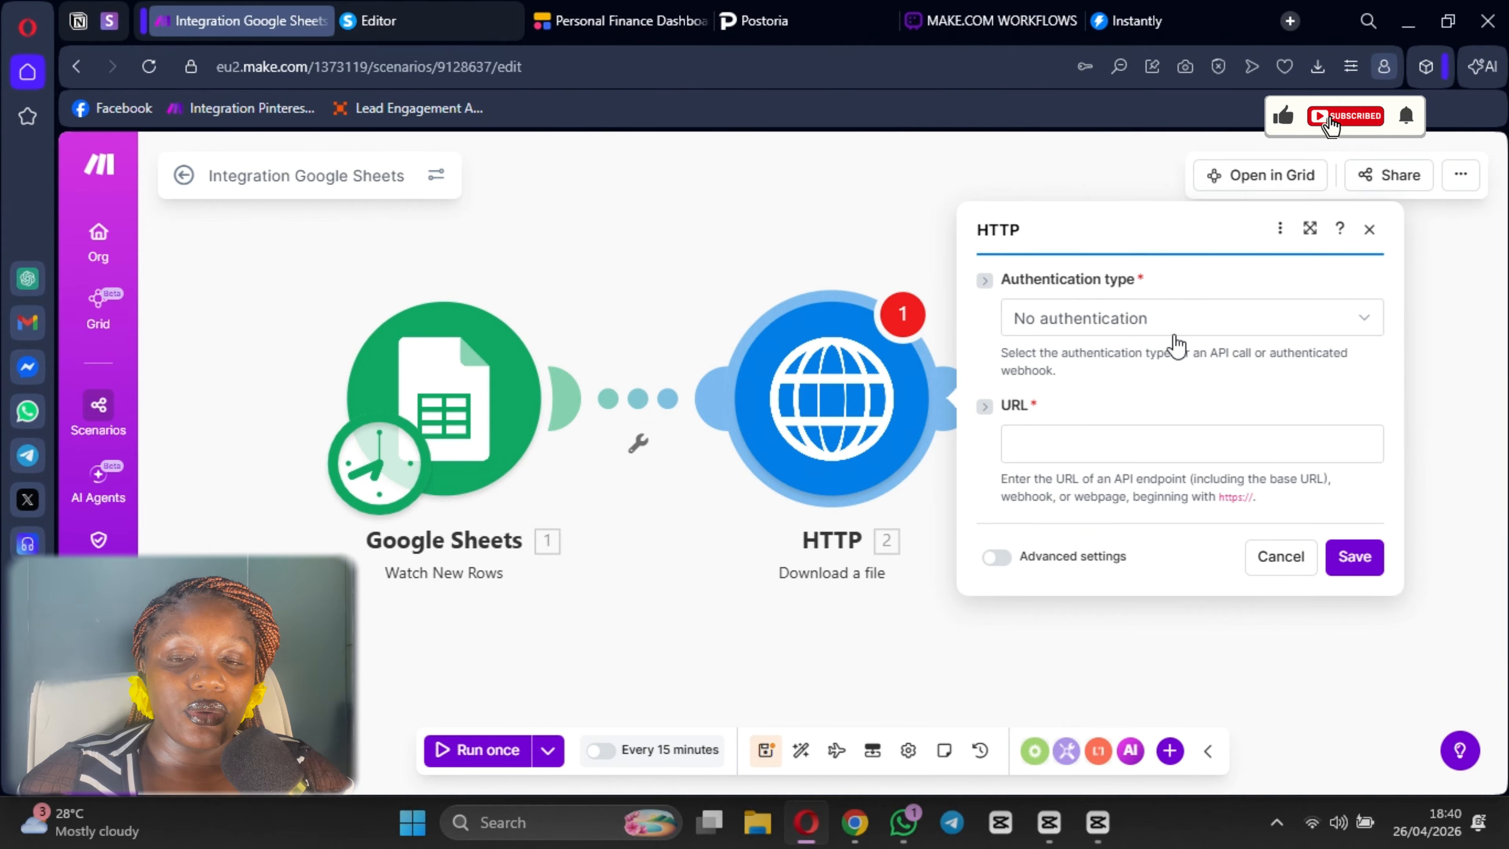
- Open the Marketing Agencies in US spreadsheet in a new browser tab to check which column holds the website address
click(1076, 450)
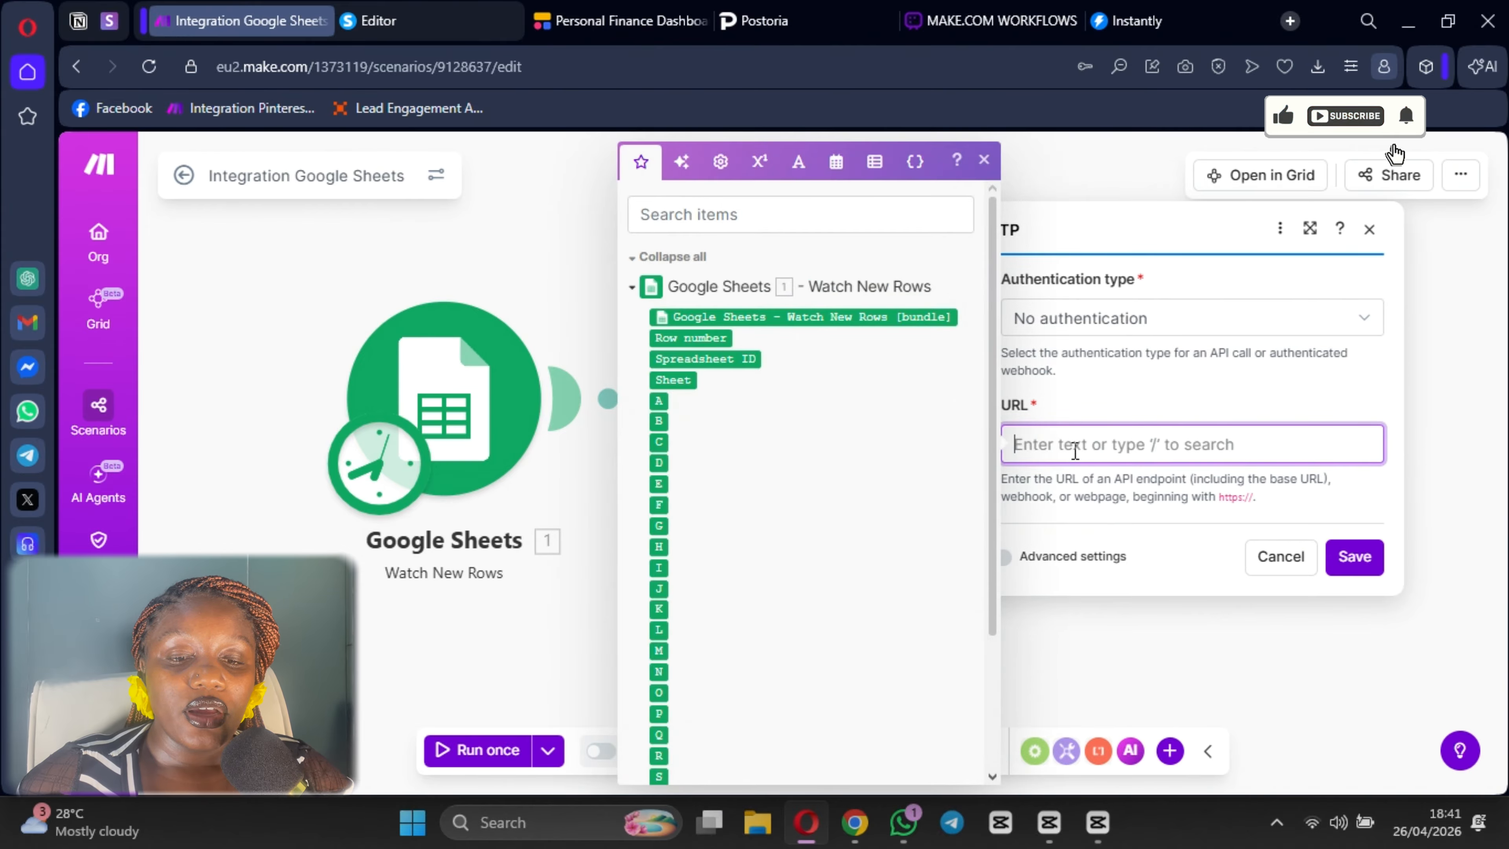
click(1290, 22)
text(MARJ)
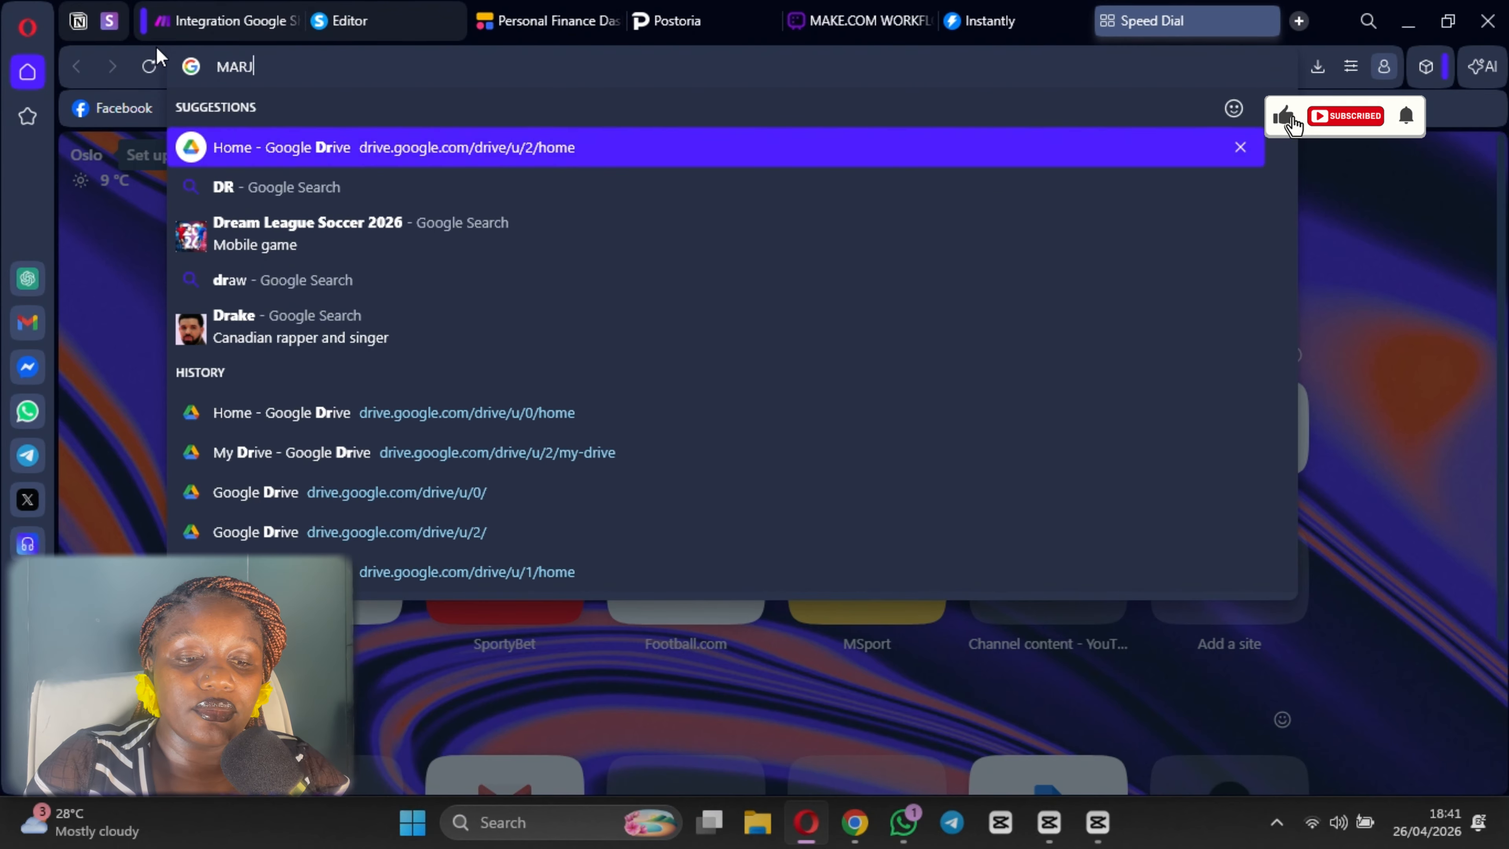
key(BackSpace)
text(K)
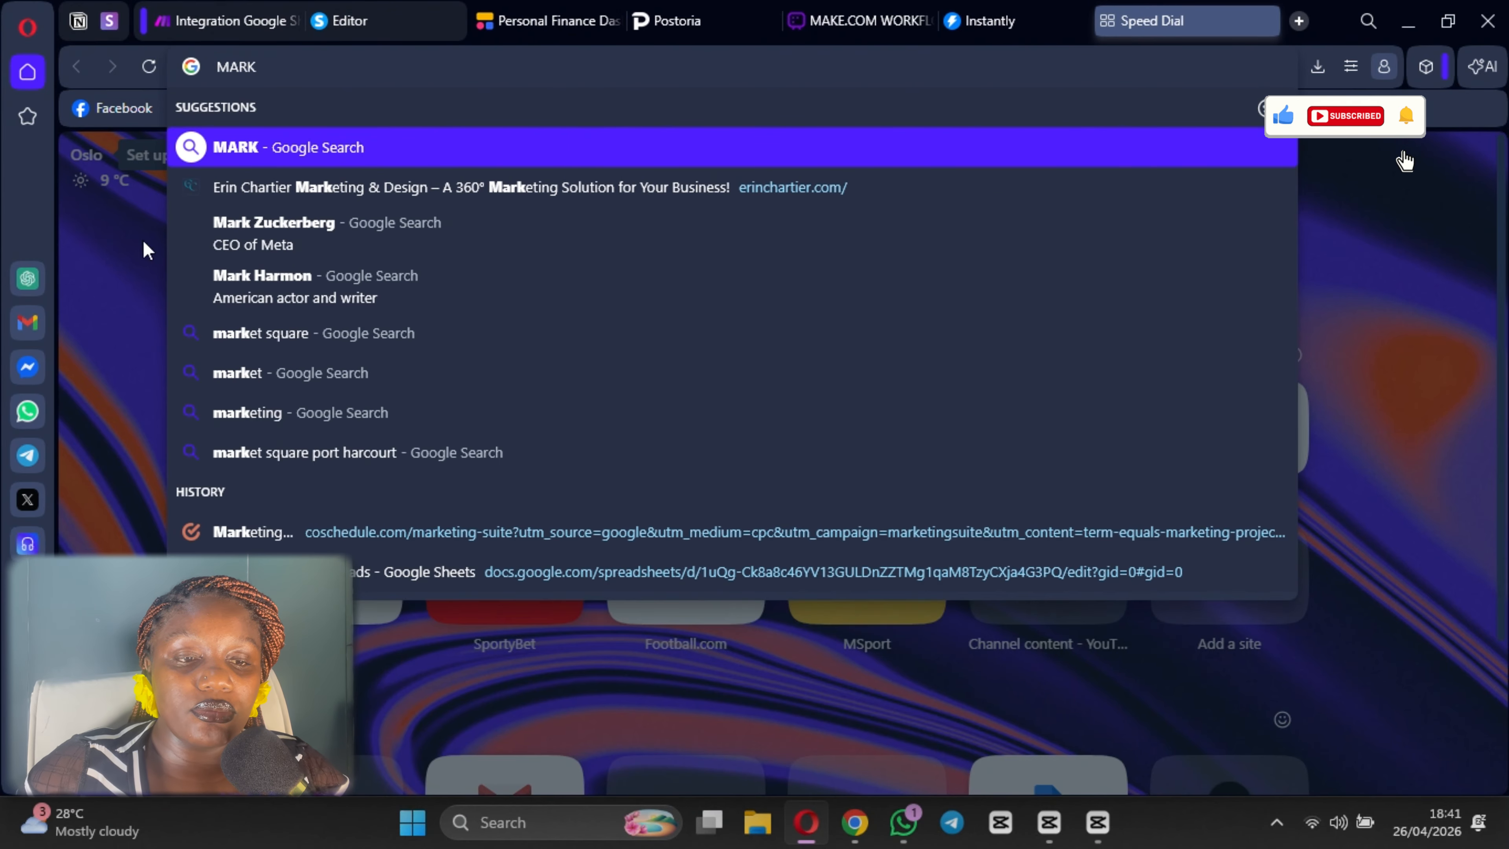
text(ETING )
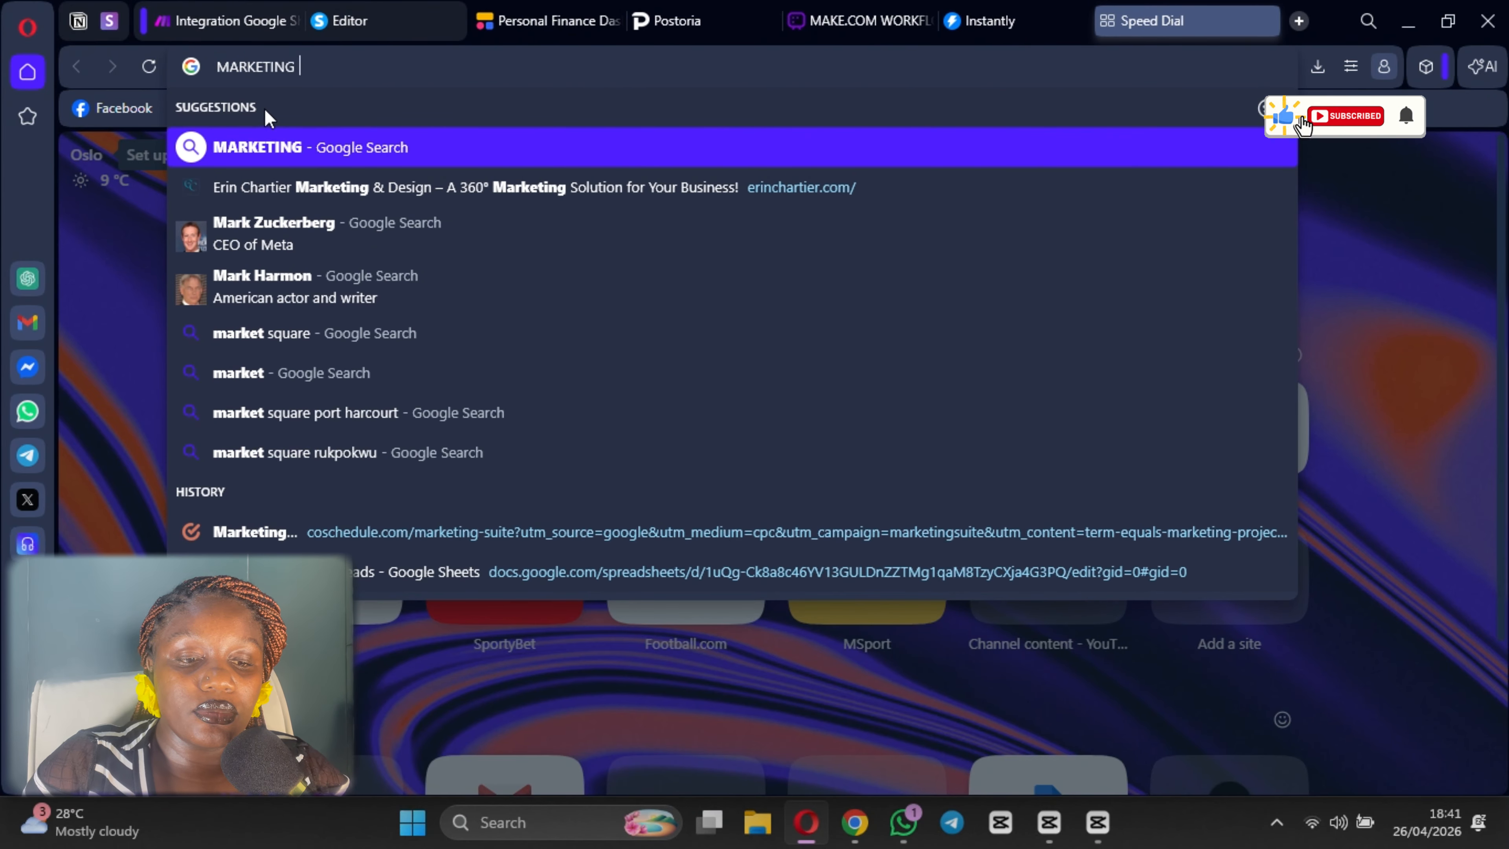
text(AGEN)
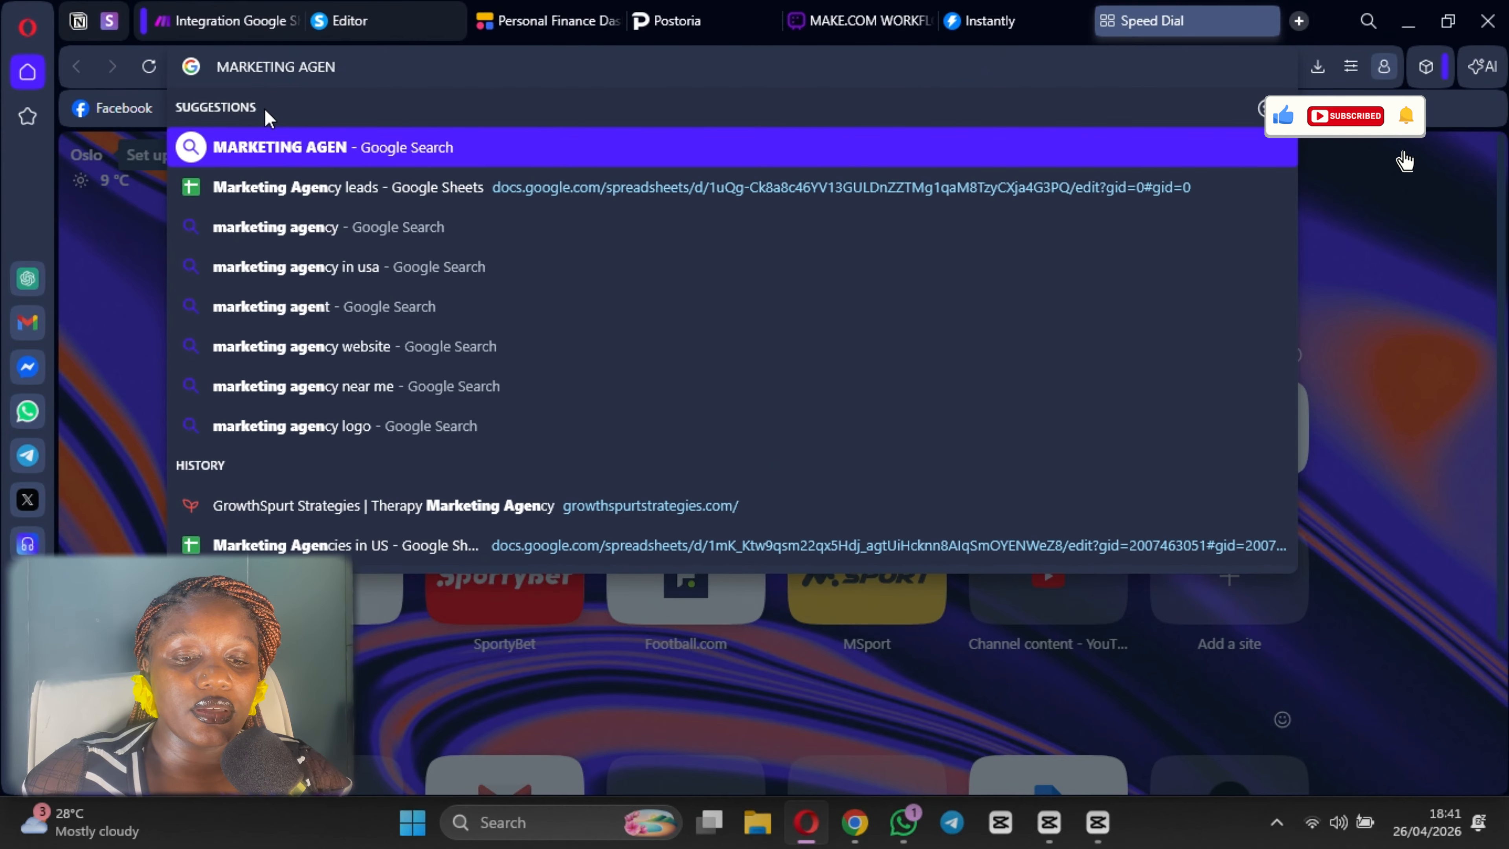
click(389, 558)
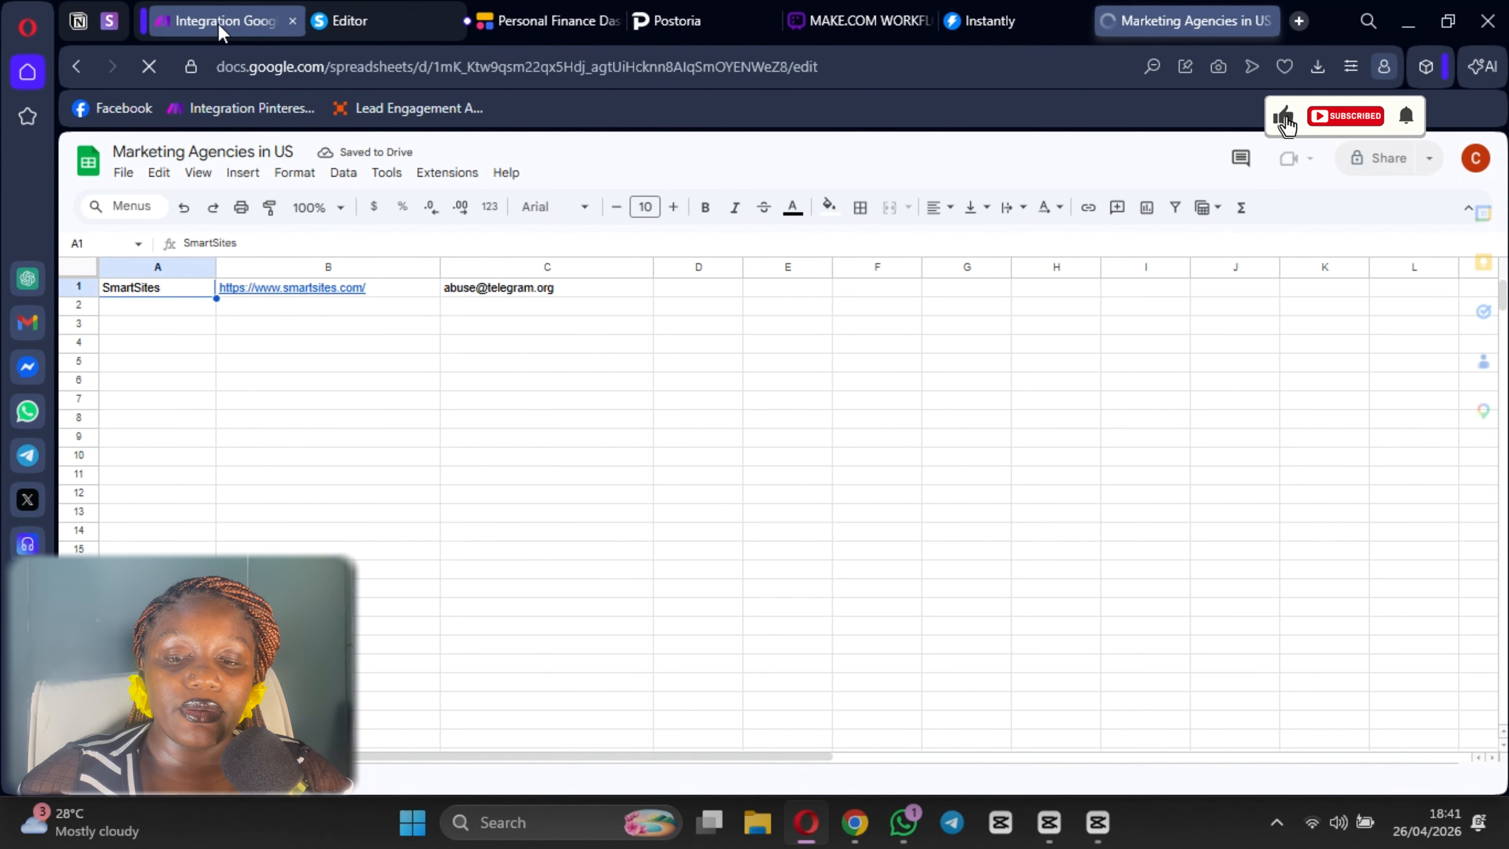
- Return to the Make scenario, map column B from the Google Sheets trigger as the HTTP module's URL, and save the module
click(228, 22)
click(1111, 440)
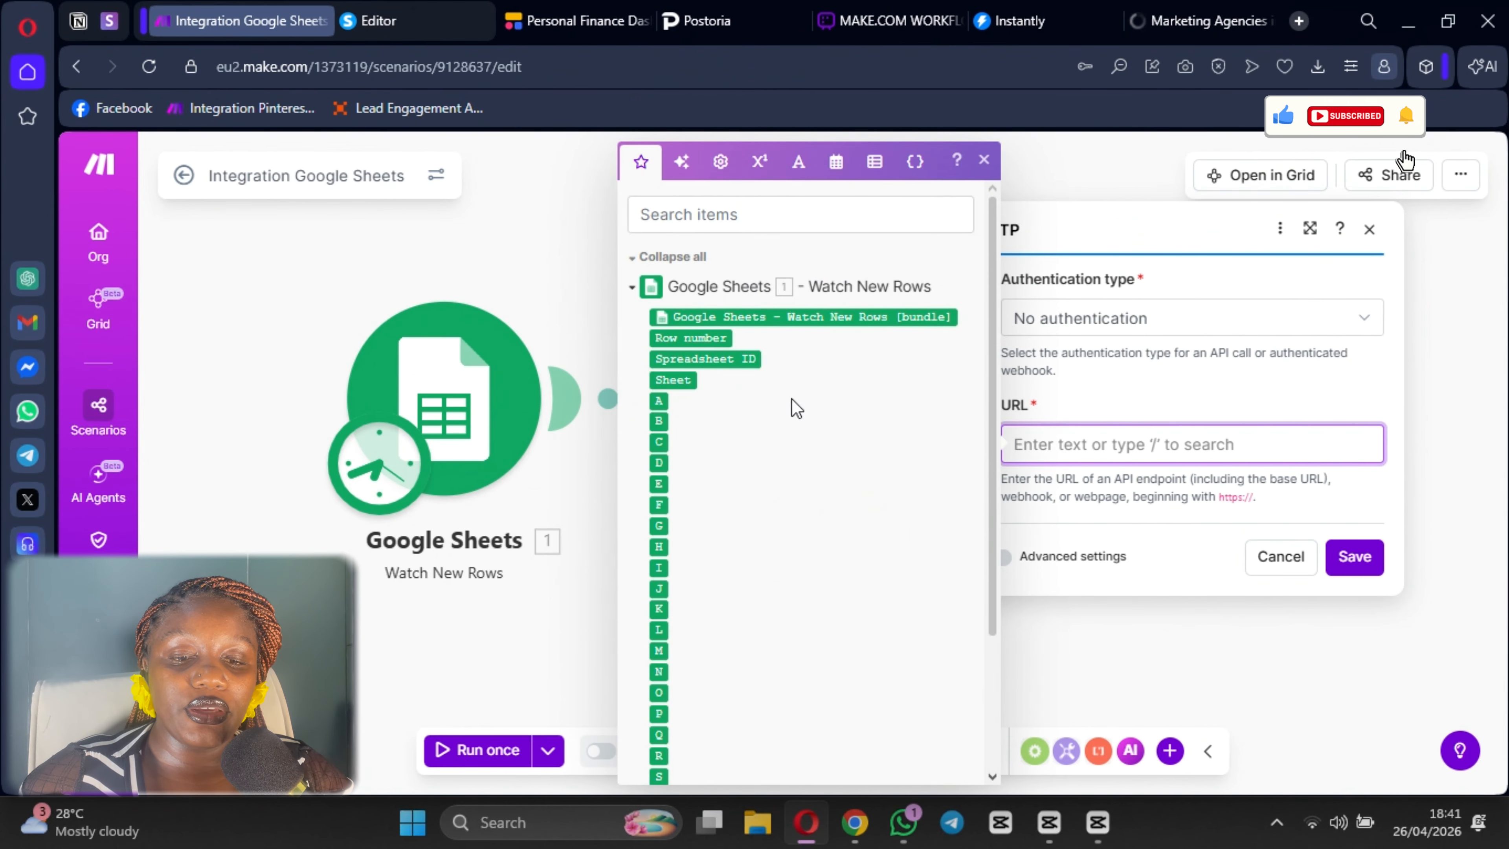
click(657, 420)
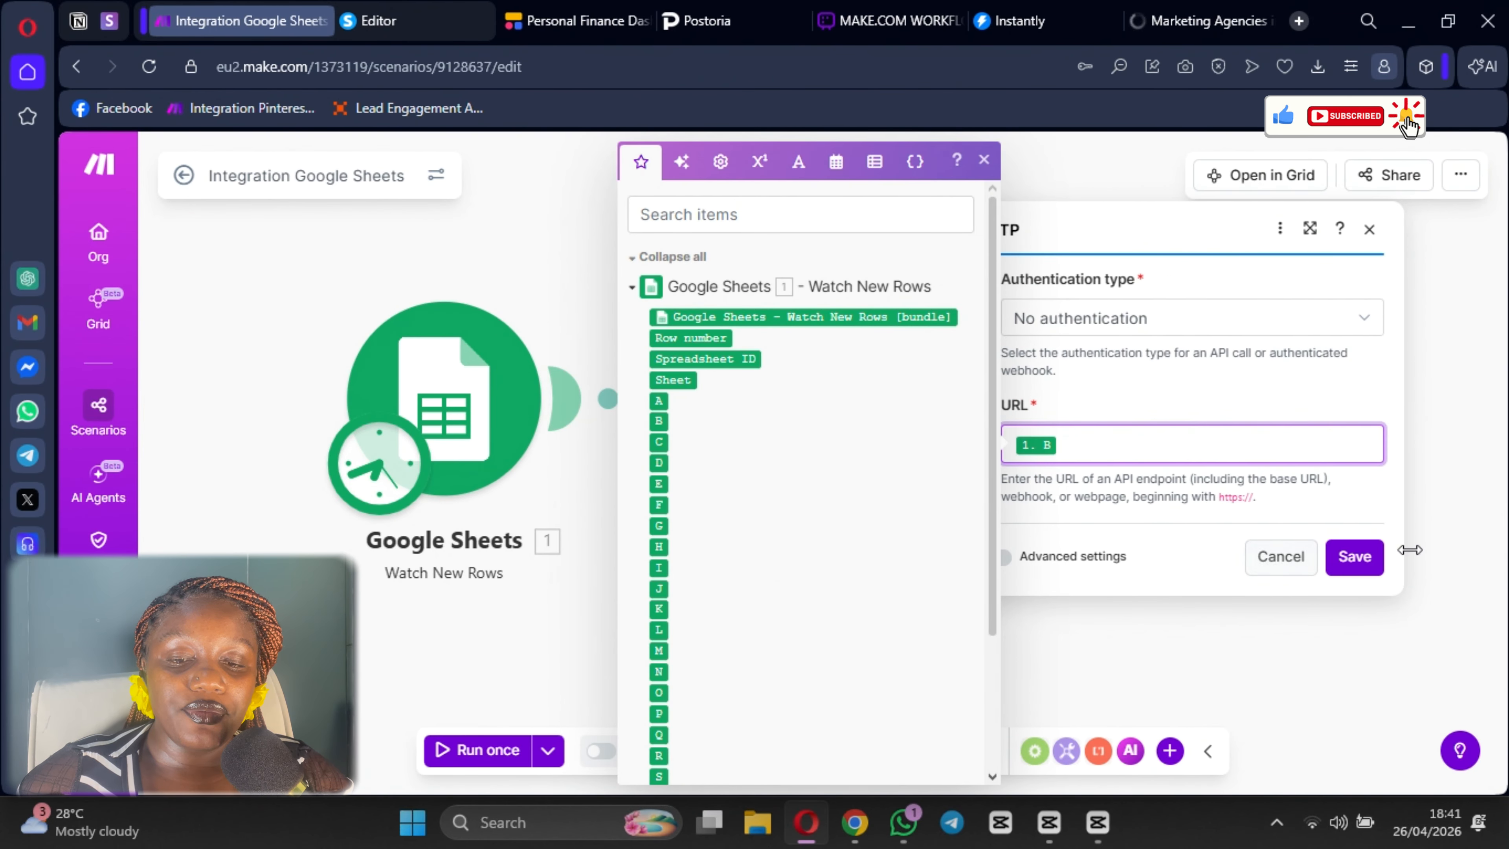
click(1353, 556)
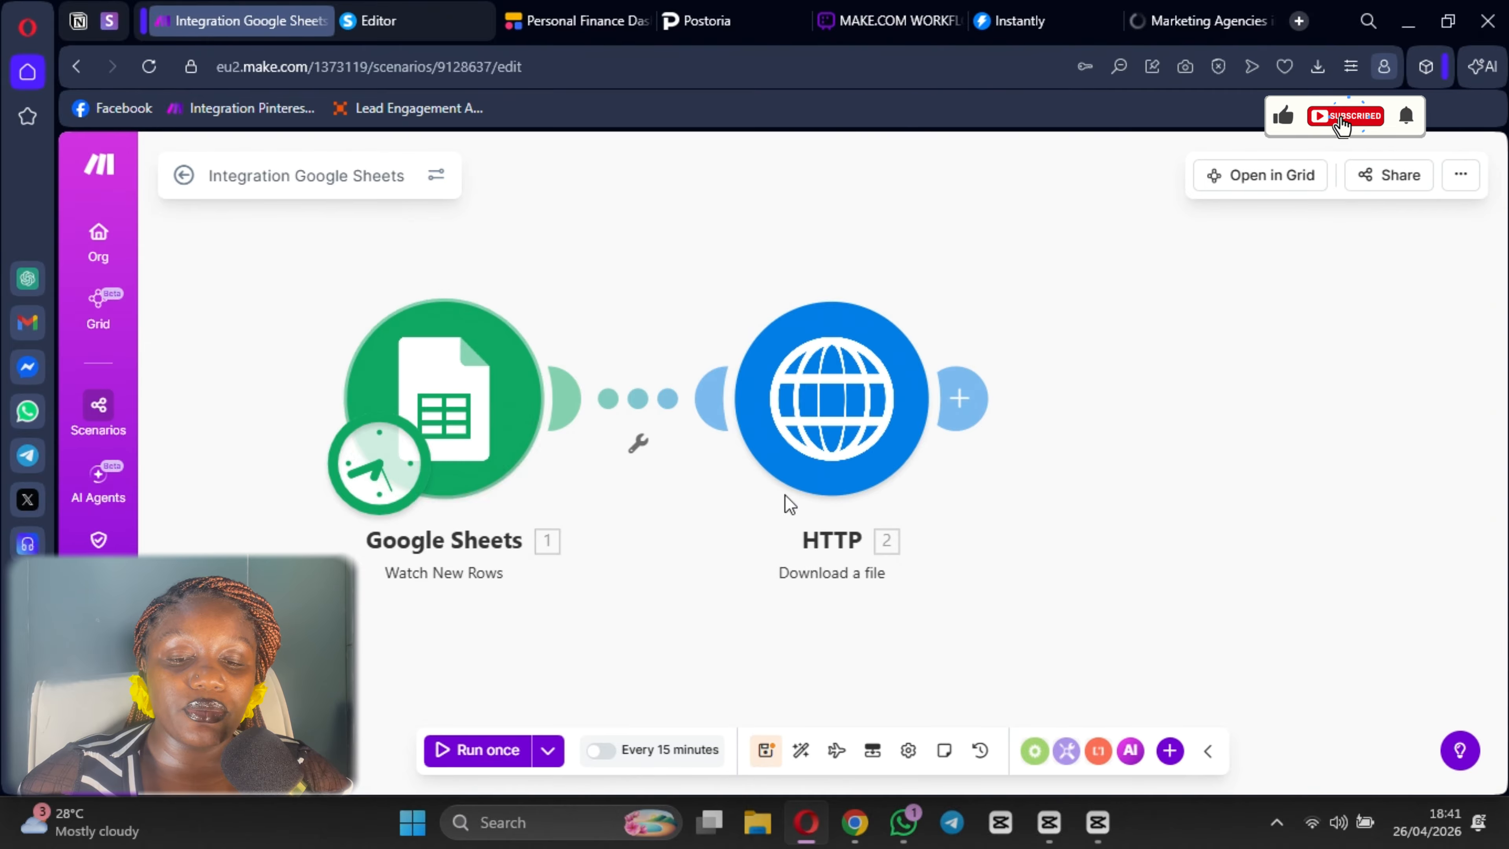
- Dismiss the Google Sheets module's options and save the scenario with the configured HTTP module
right_click(466, 419)
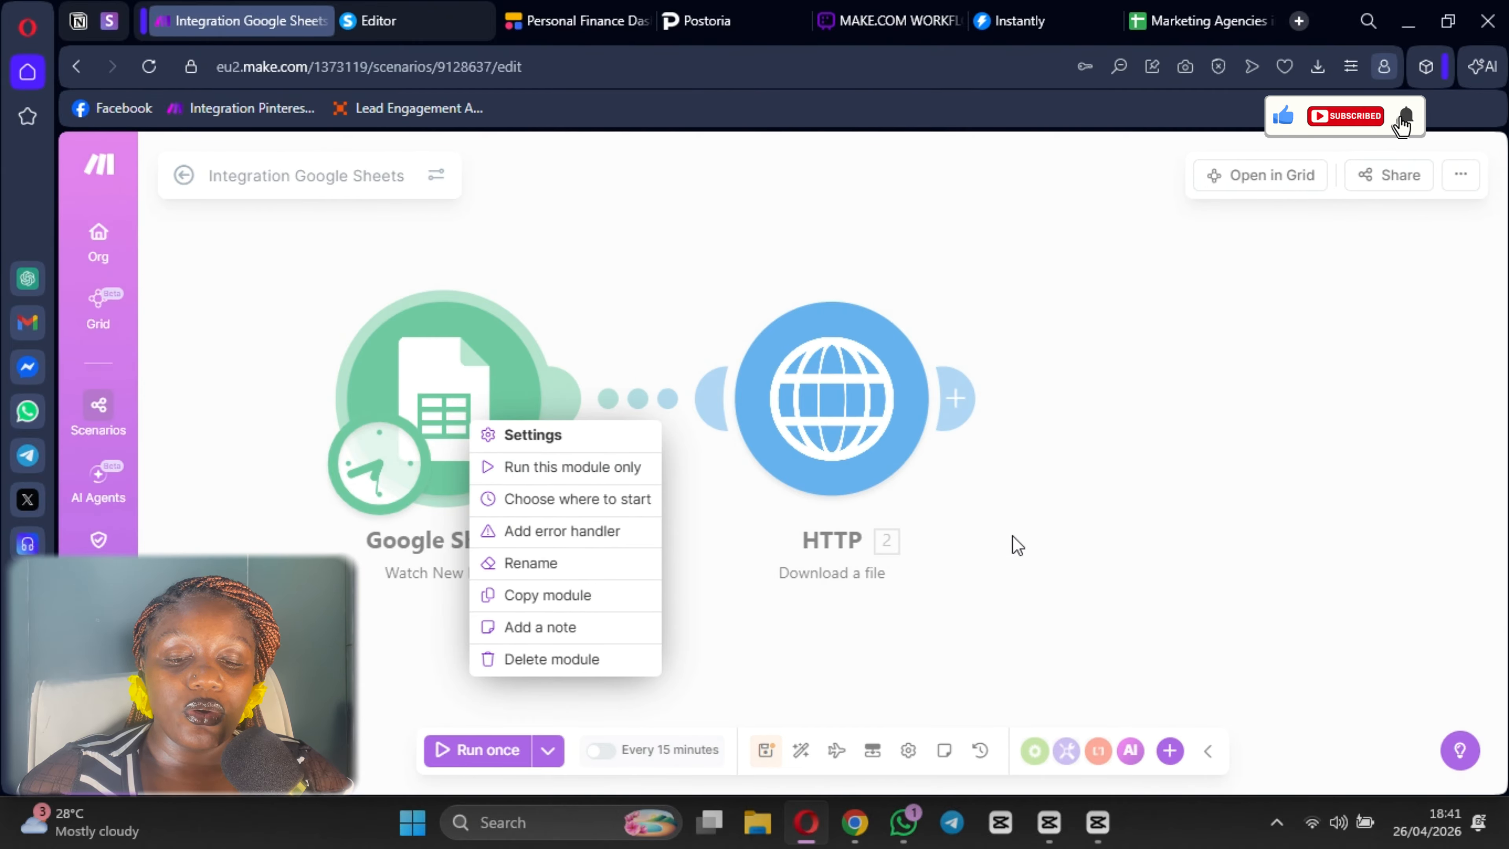
click(1010, 549)
click(767, 752)
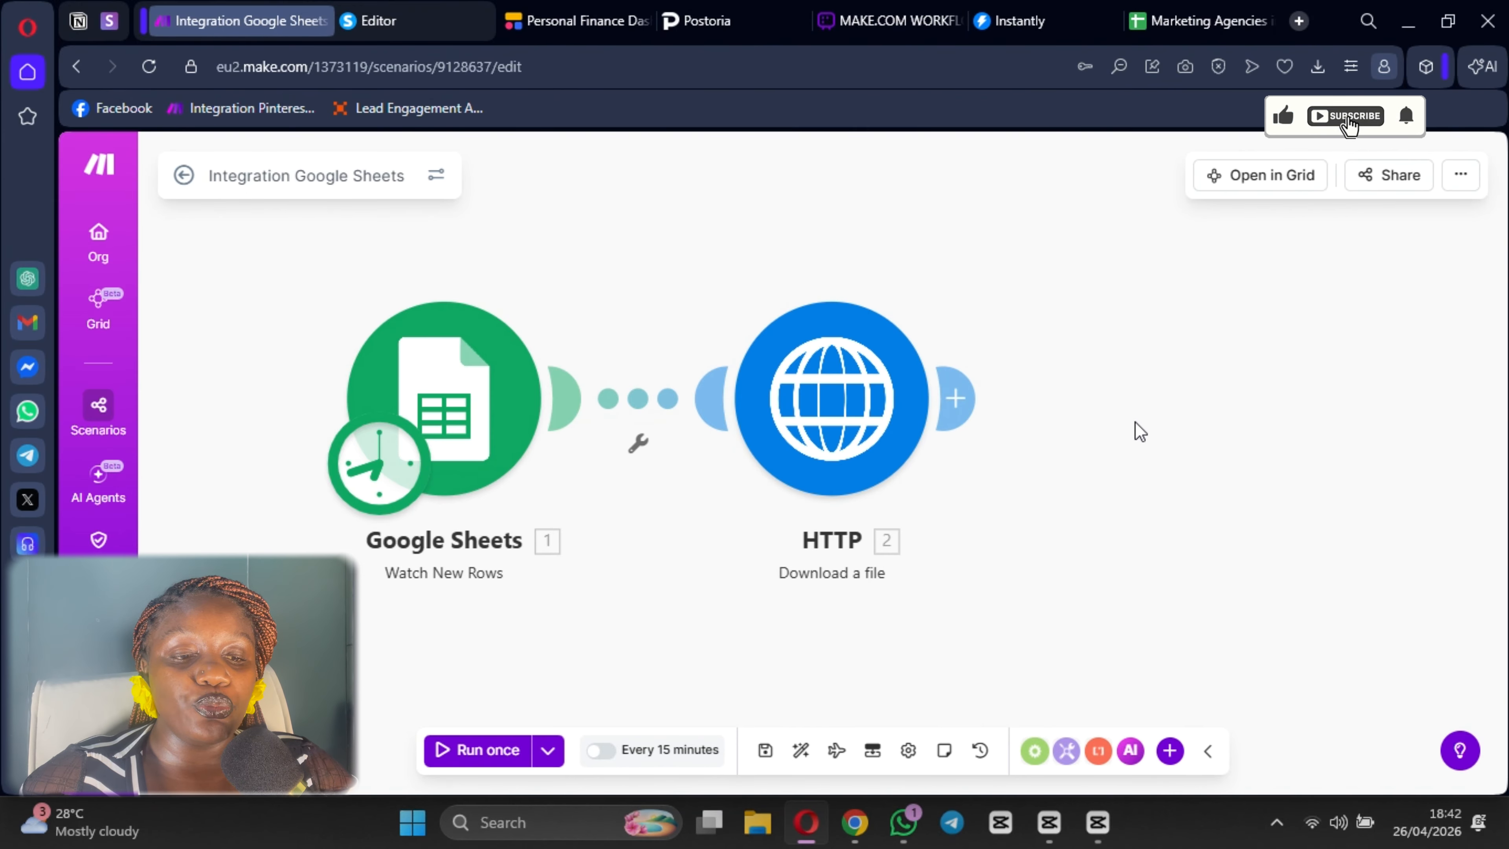
- Add a Text parser HTML to text module after the HTTP Download a file module
drag(1134, 428, 1010, 448)
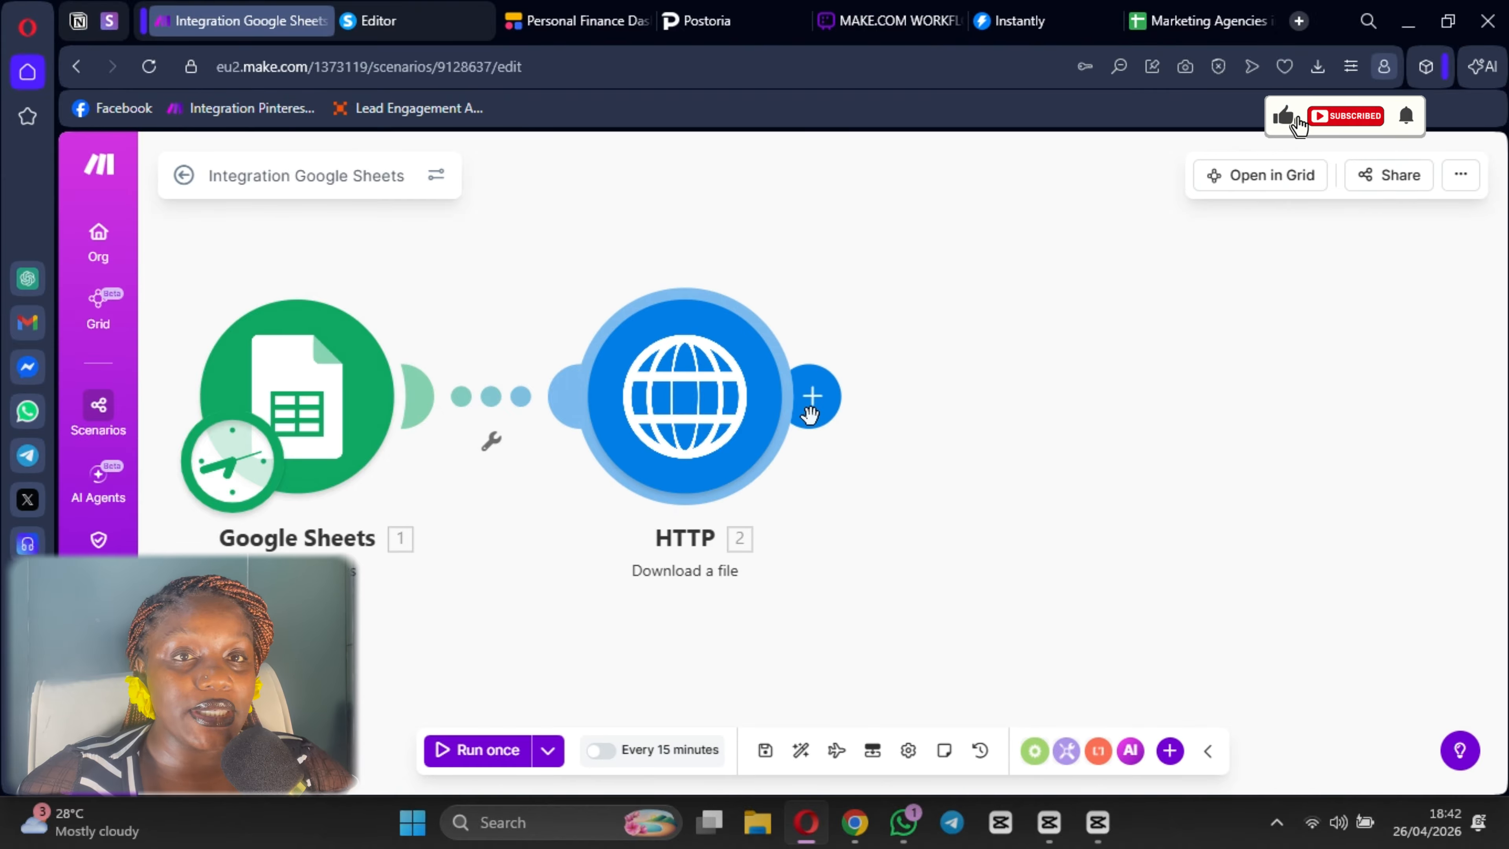
mouse_move(810, 413)
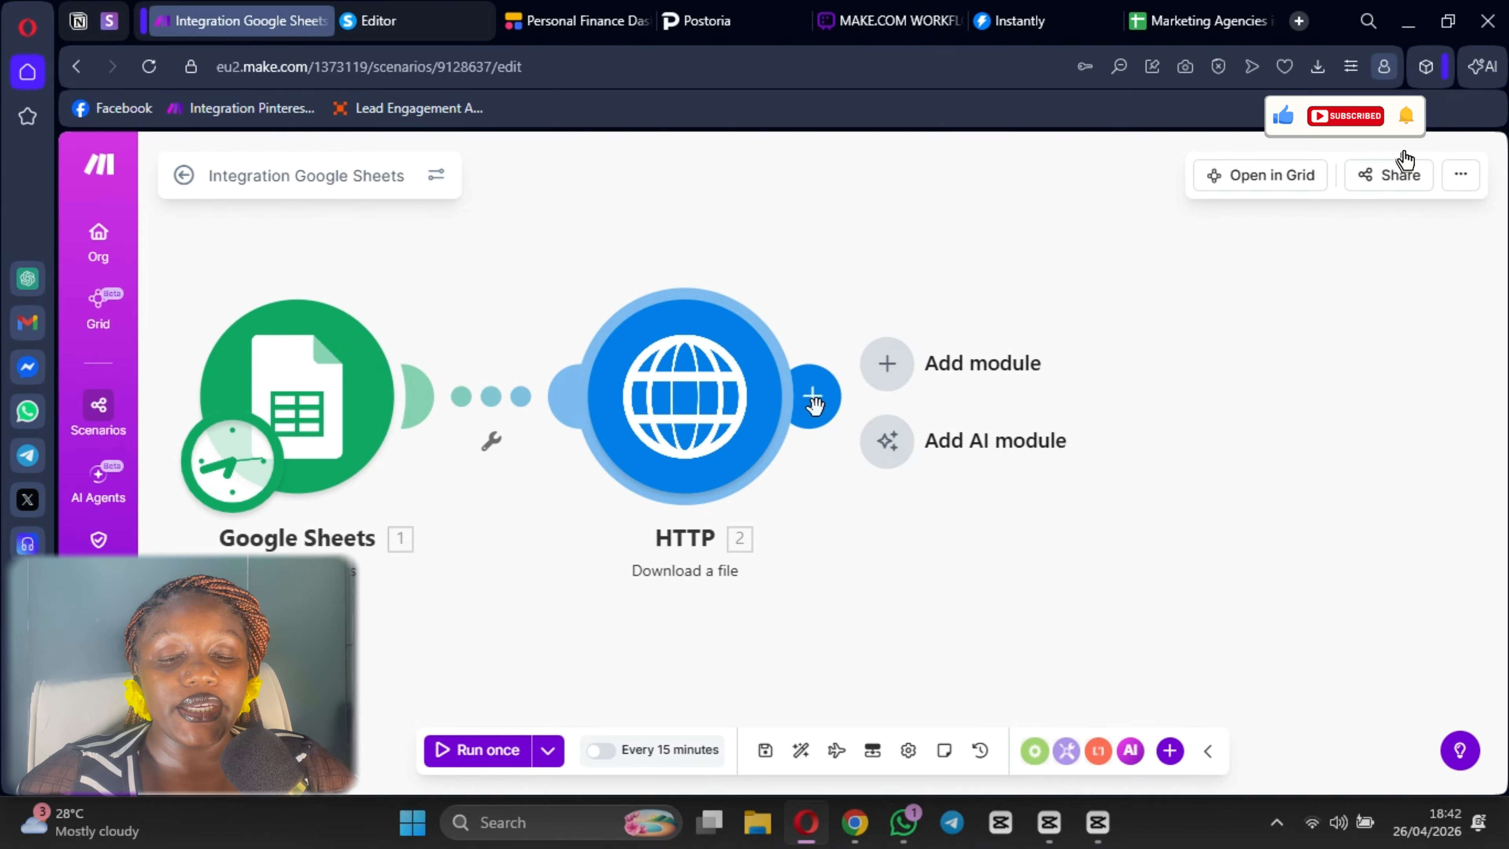
click(812, 399)
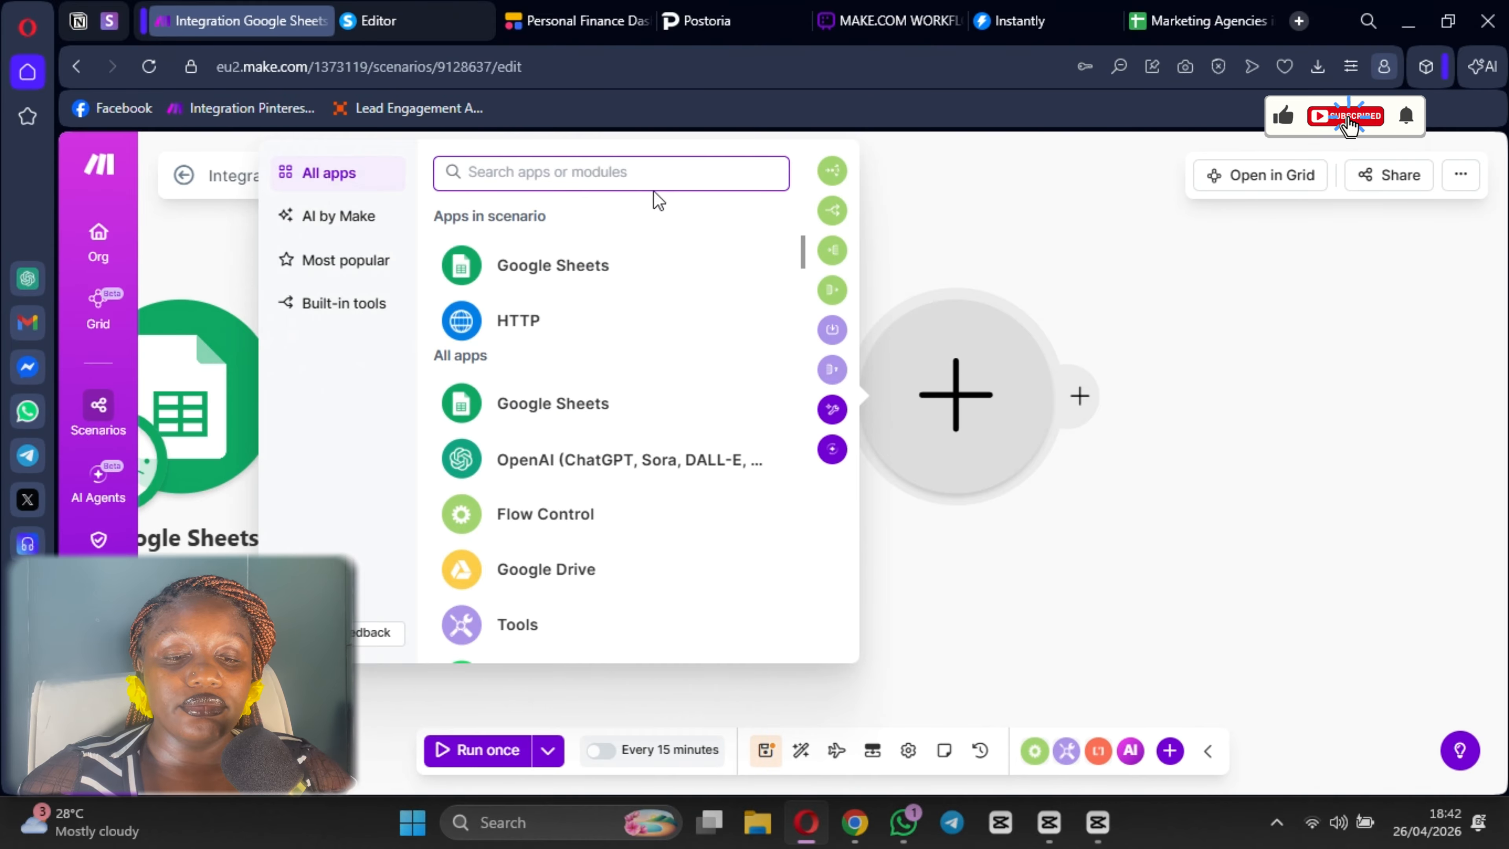
text(T)
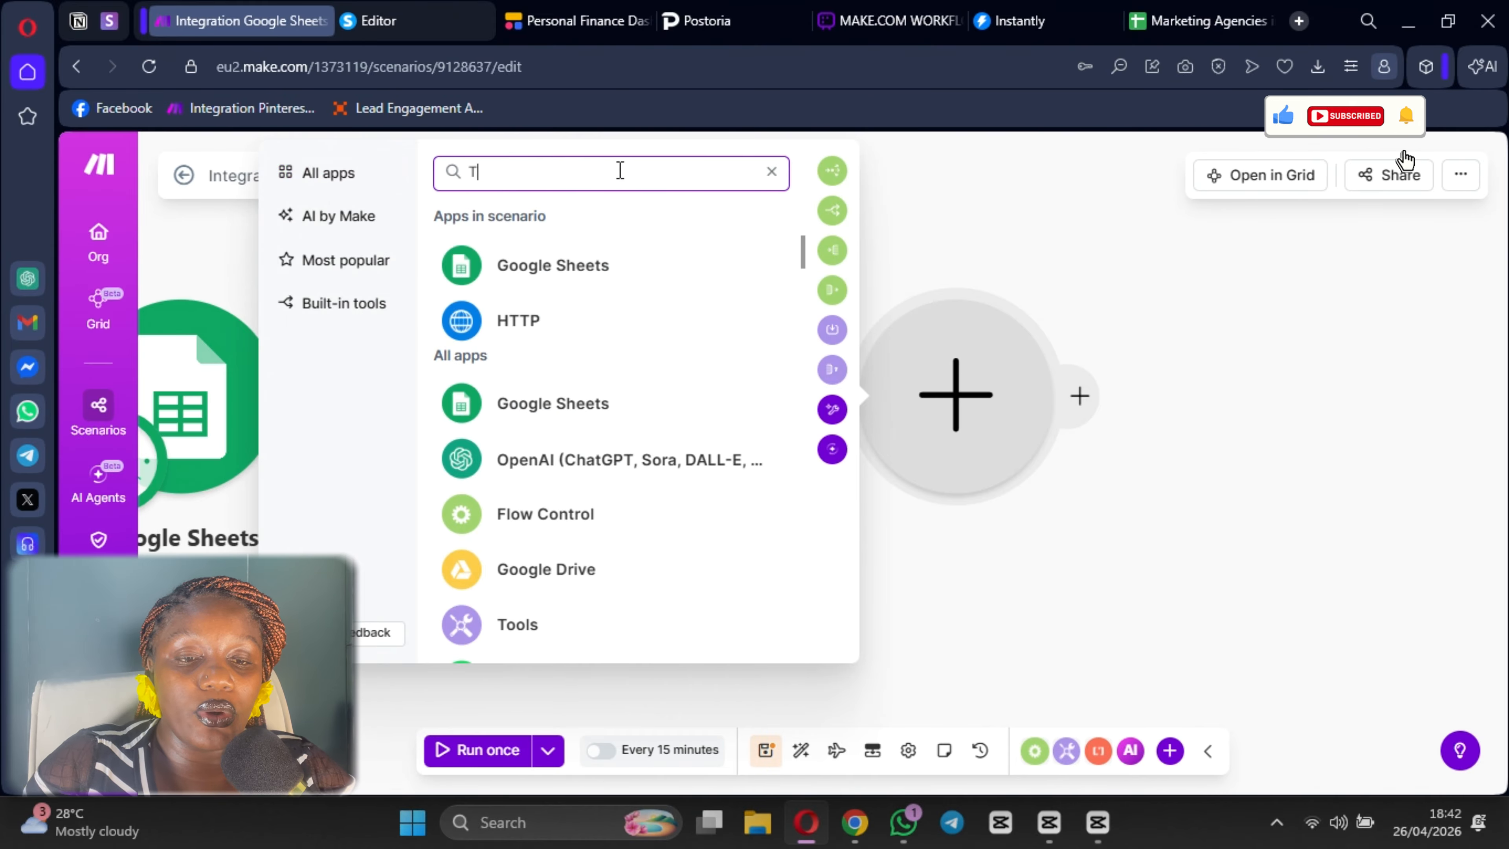
text(E)
key(BackSpace)
key(BackSpace)
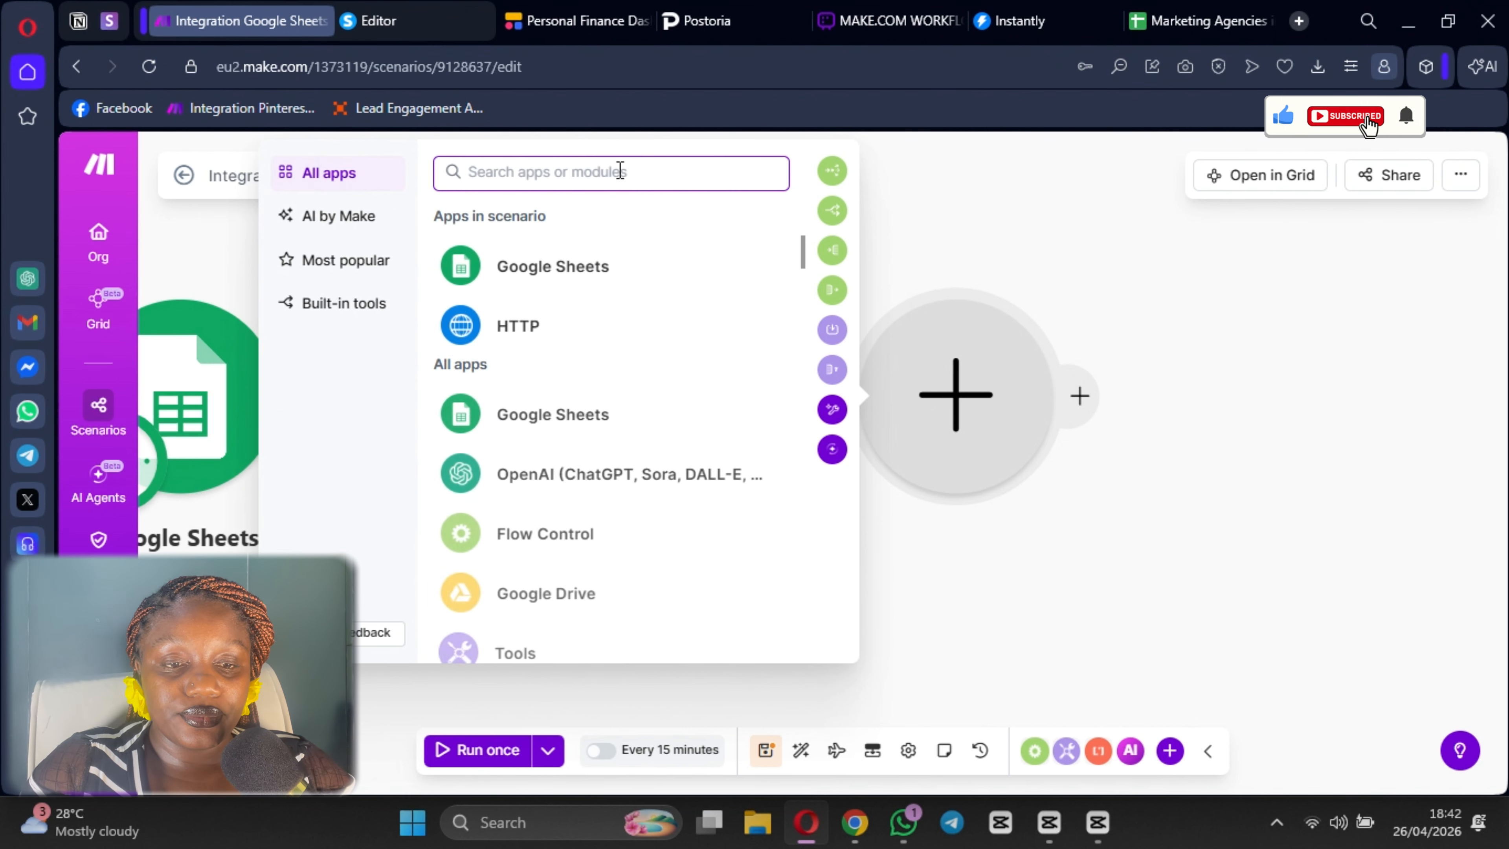
text(pa)
text(rser)
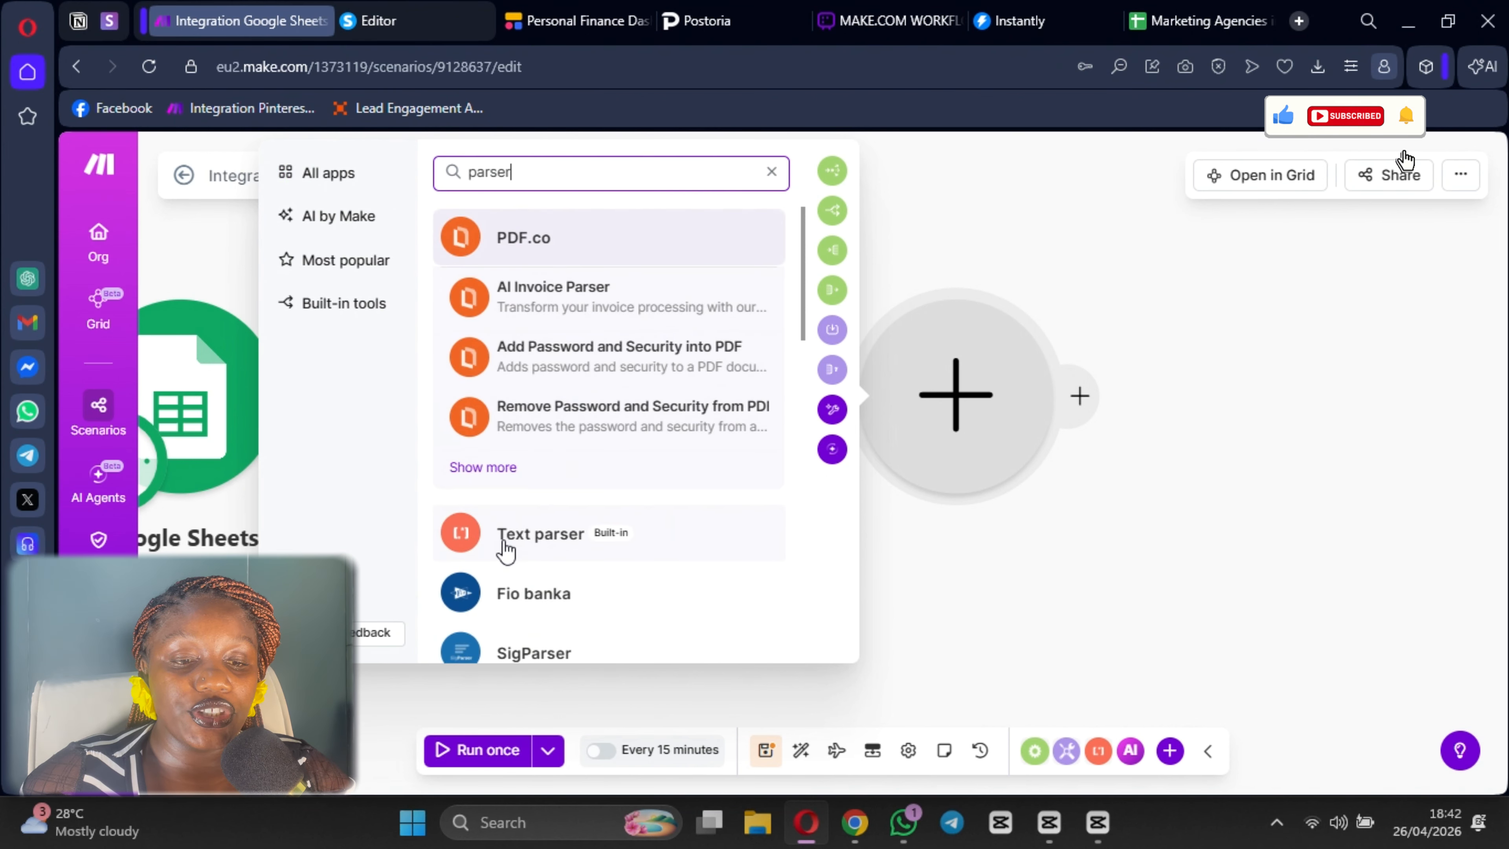
click(505, 549)
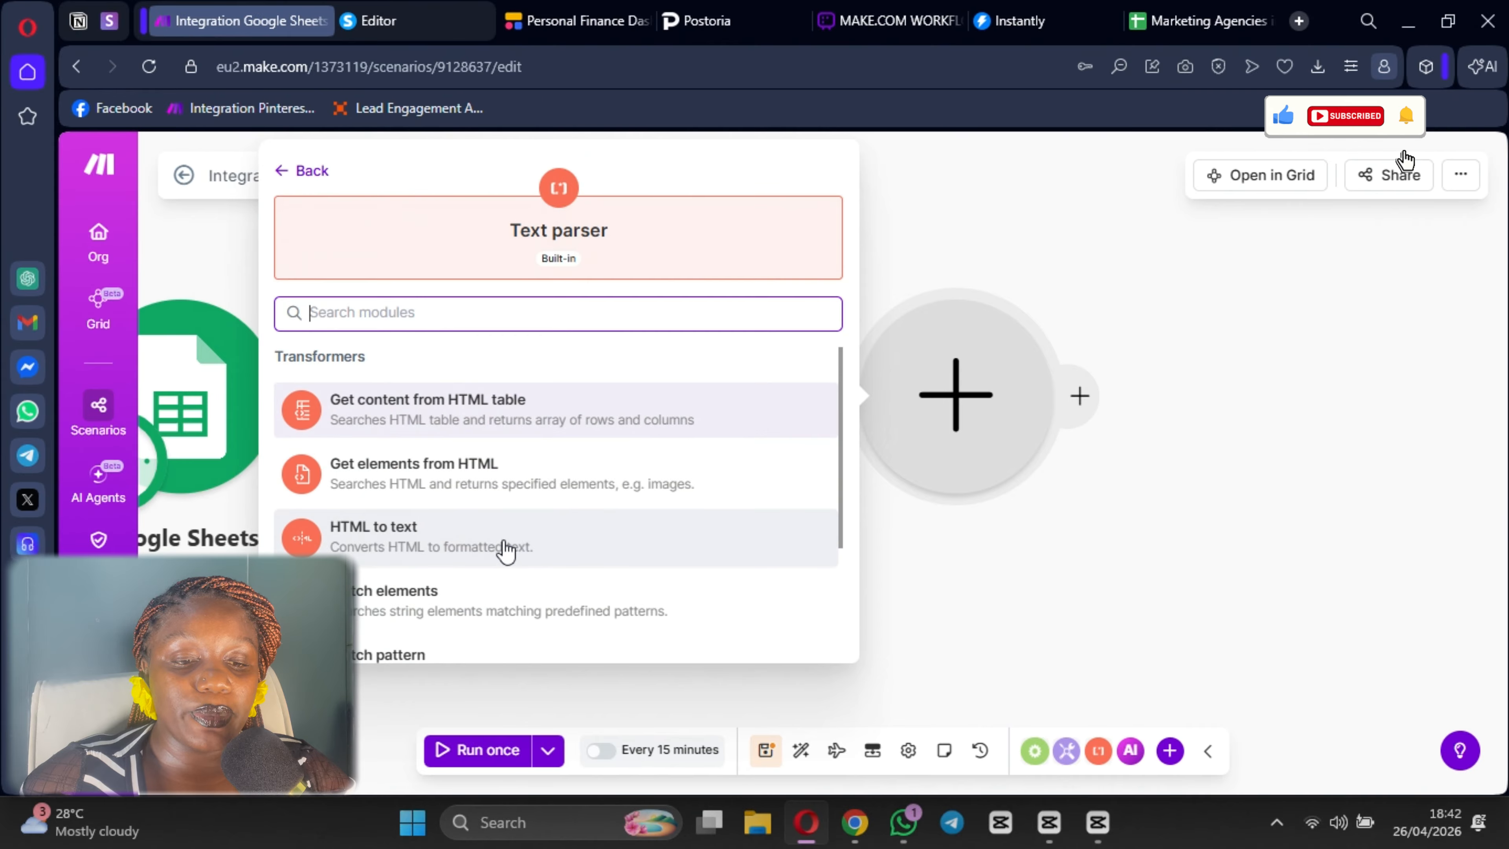
click(457, 561)
- Map the HTTP module's Data output into the Text parser's HTML field, save the module, and save the scenario
click(1208, 405)
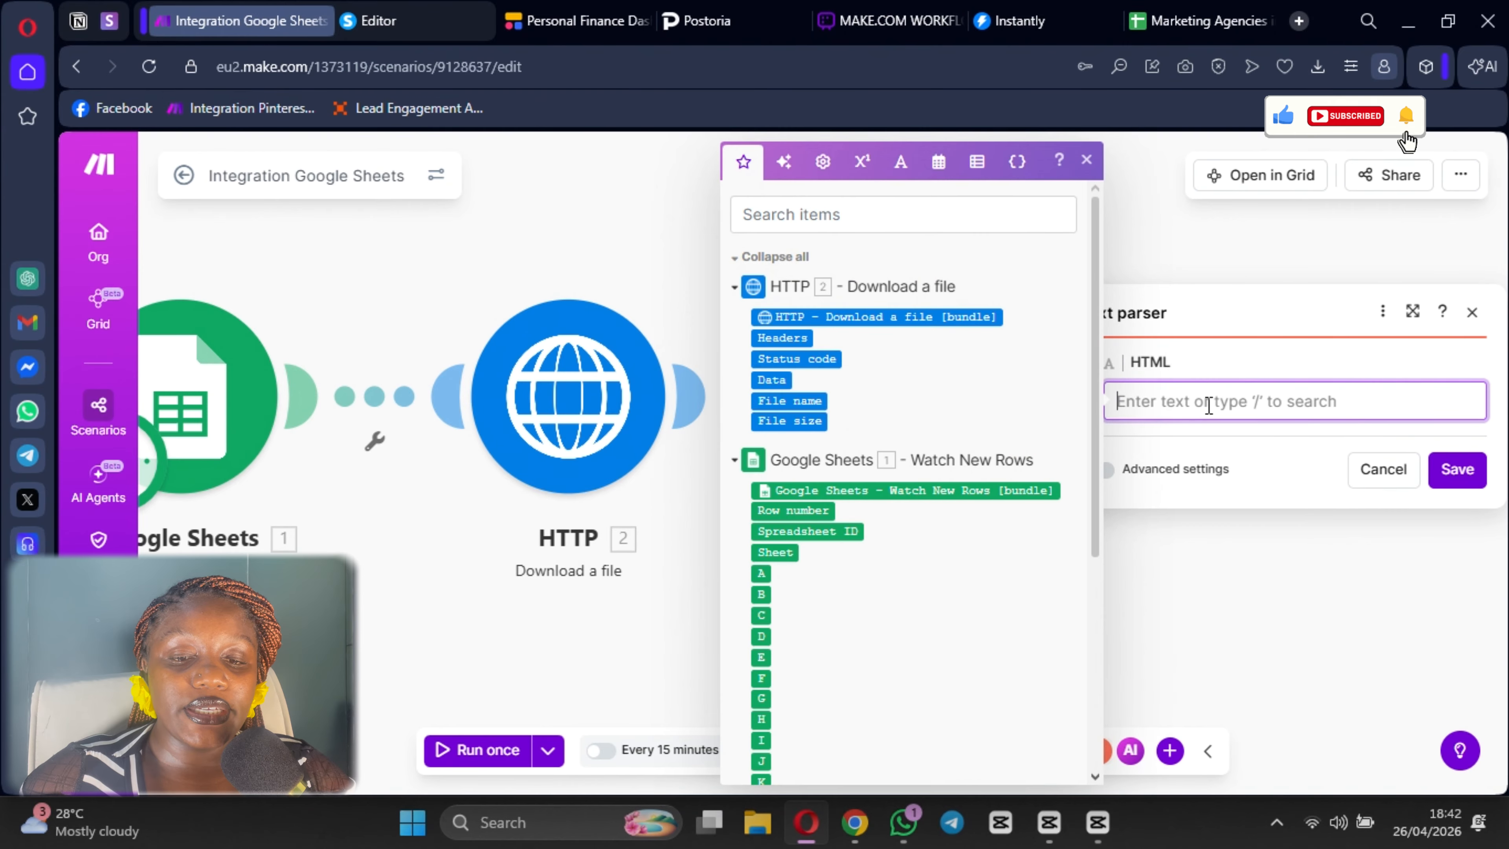
click(767, 380)
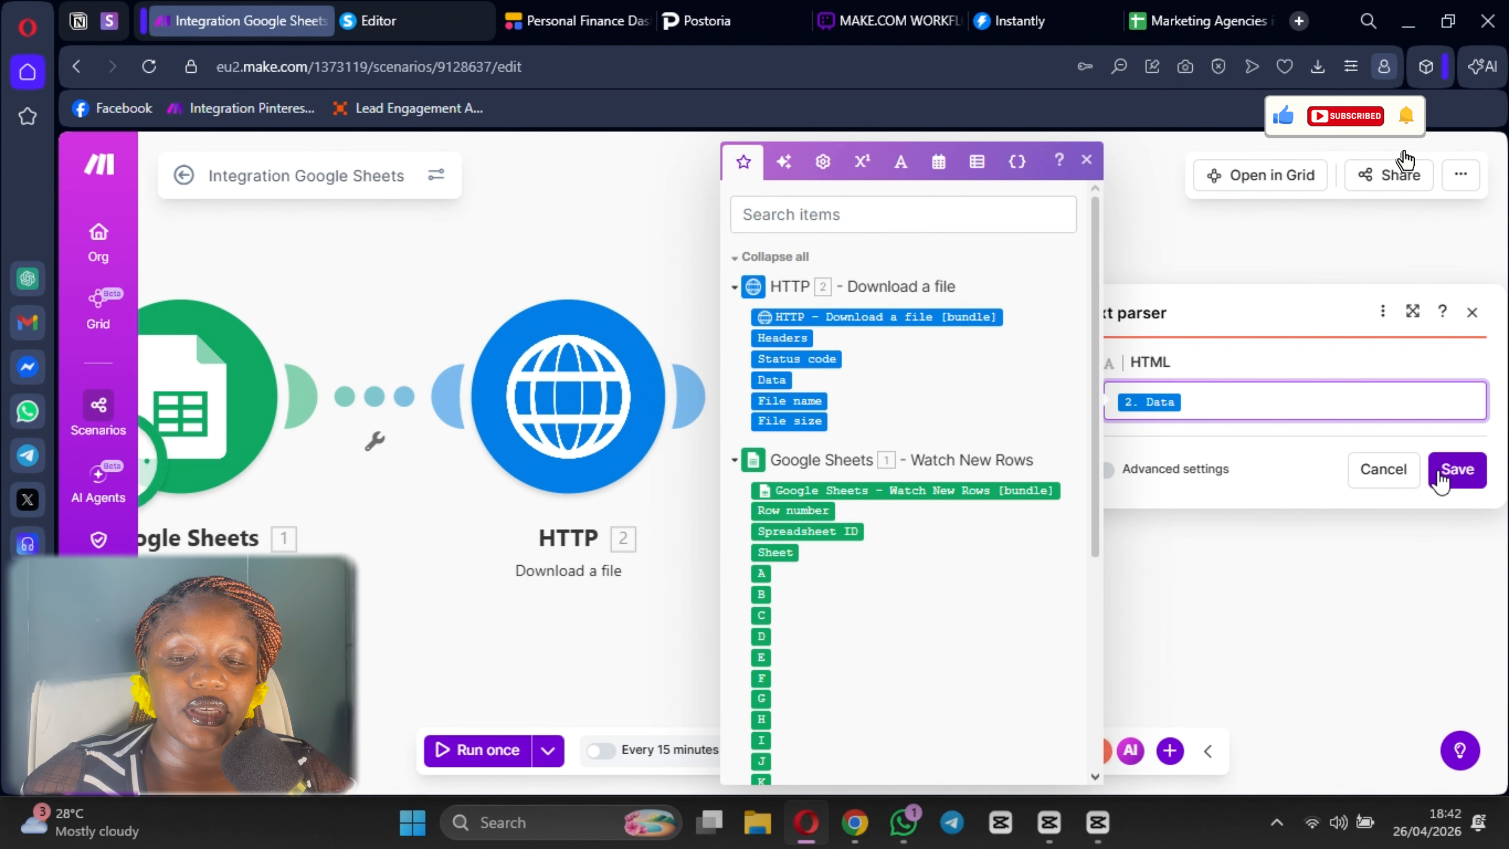
click(1457, 469)
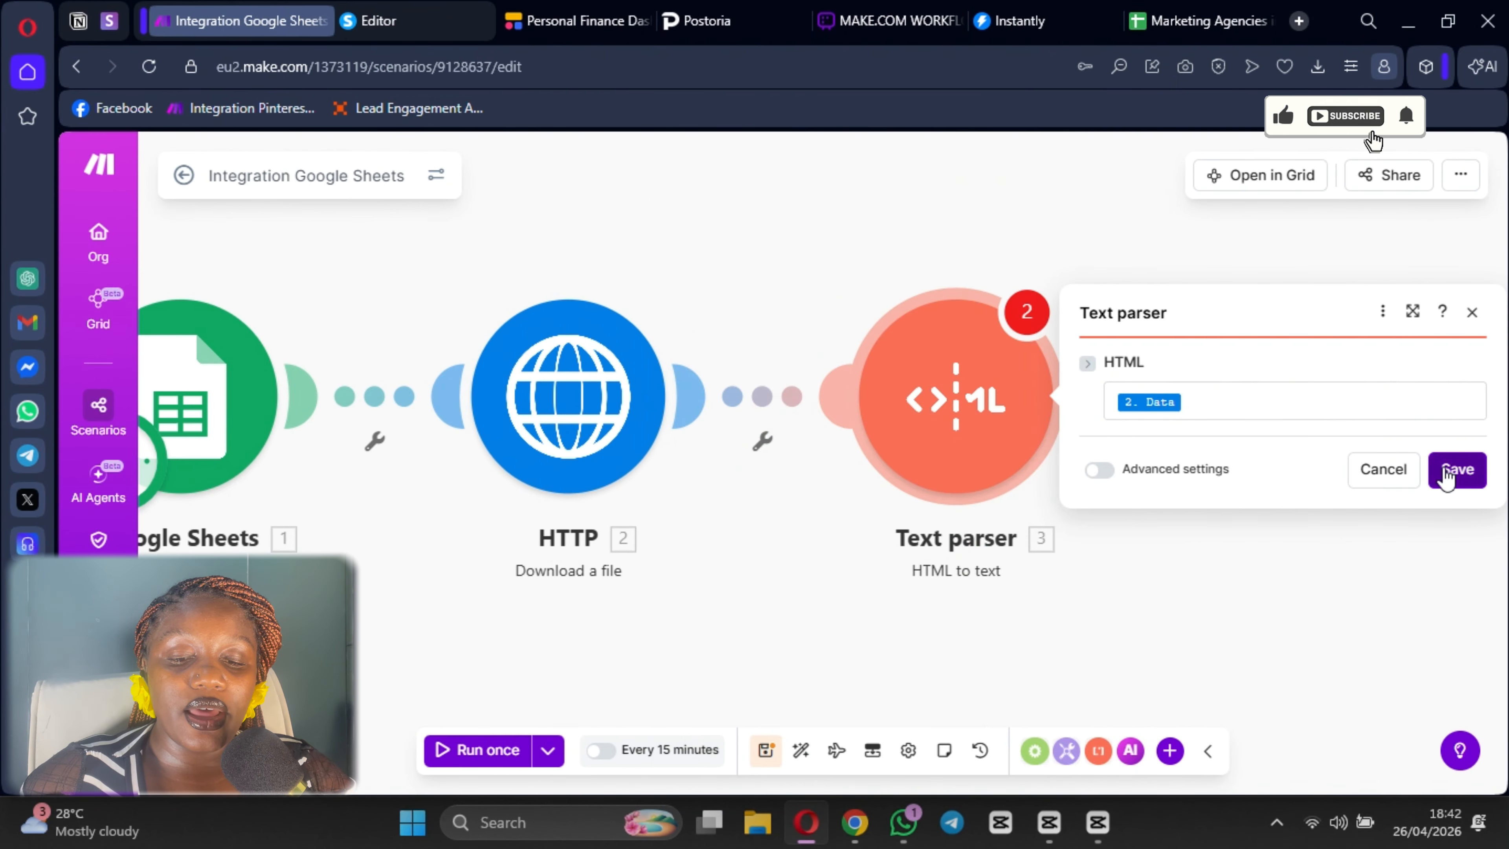
click(766, 750)
click(891, 562)
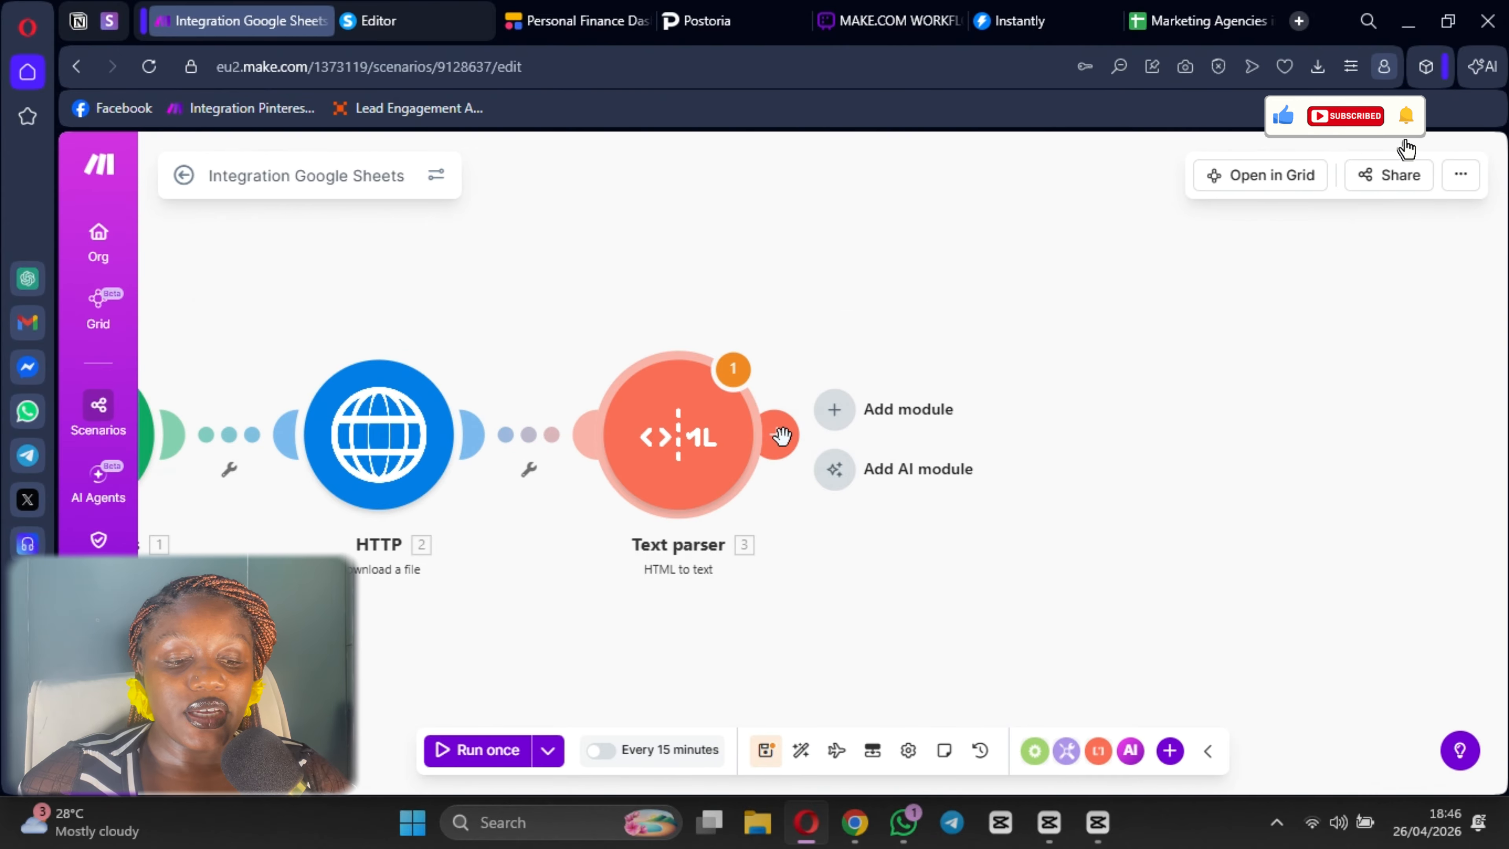
- Add an OpenAI Generate a completion module after the Text parser and check its form for creating a connection
click(781, 435)
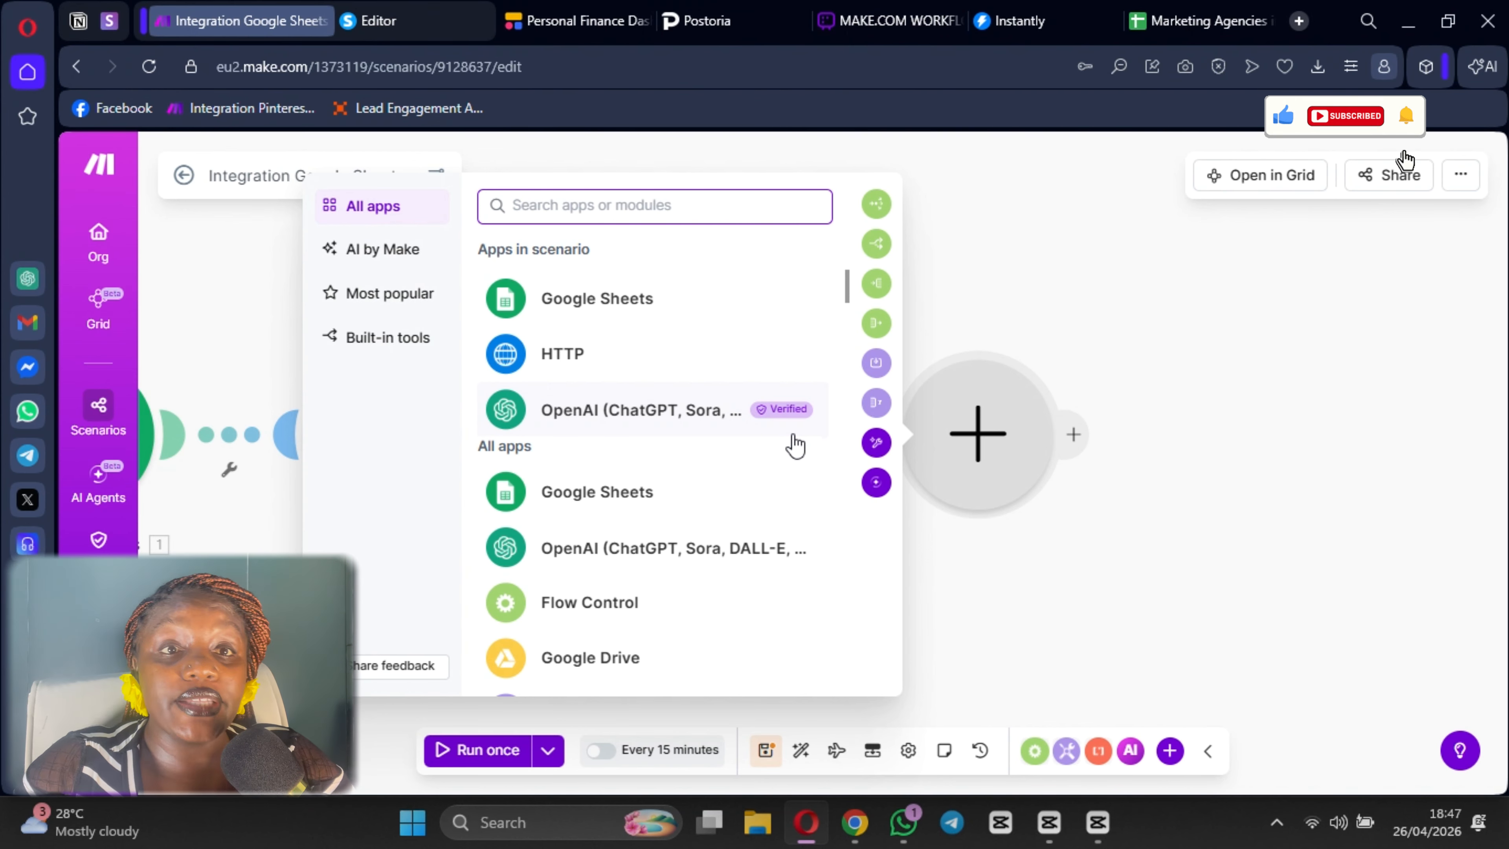
click(687, 425)
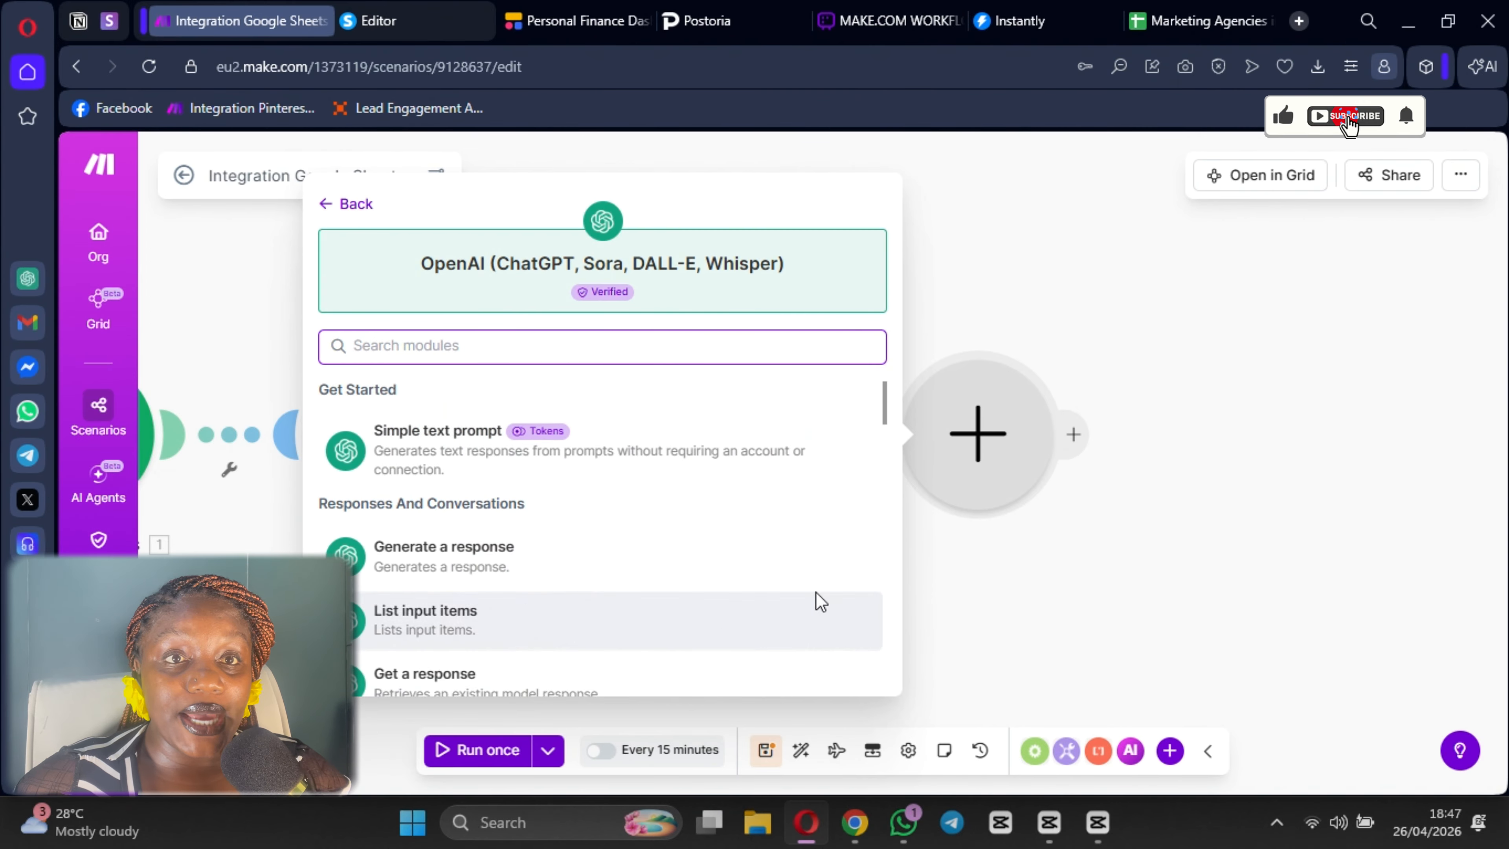
scroll(528, 573, down, 5)
scroll(499, 495, up, 2)
click(457, 563)
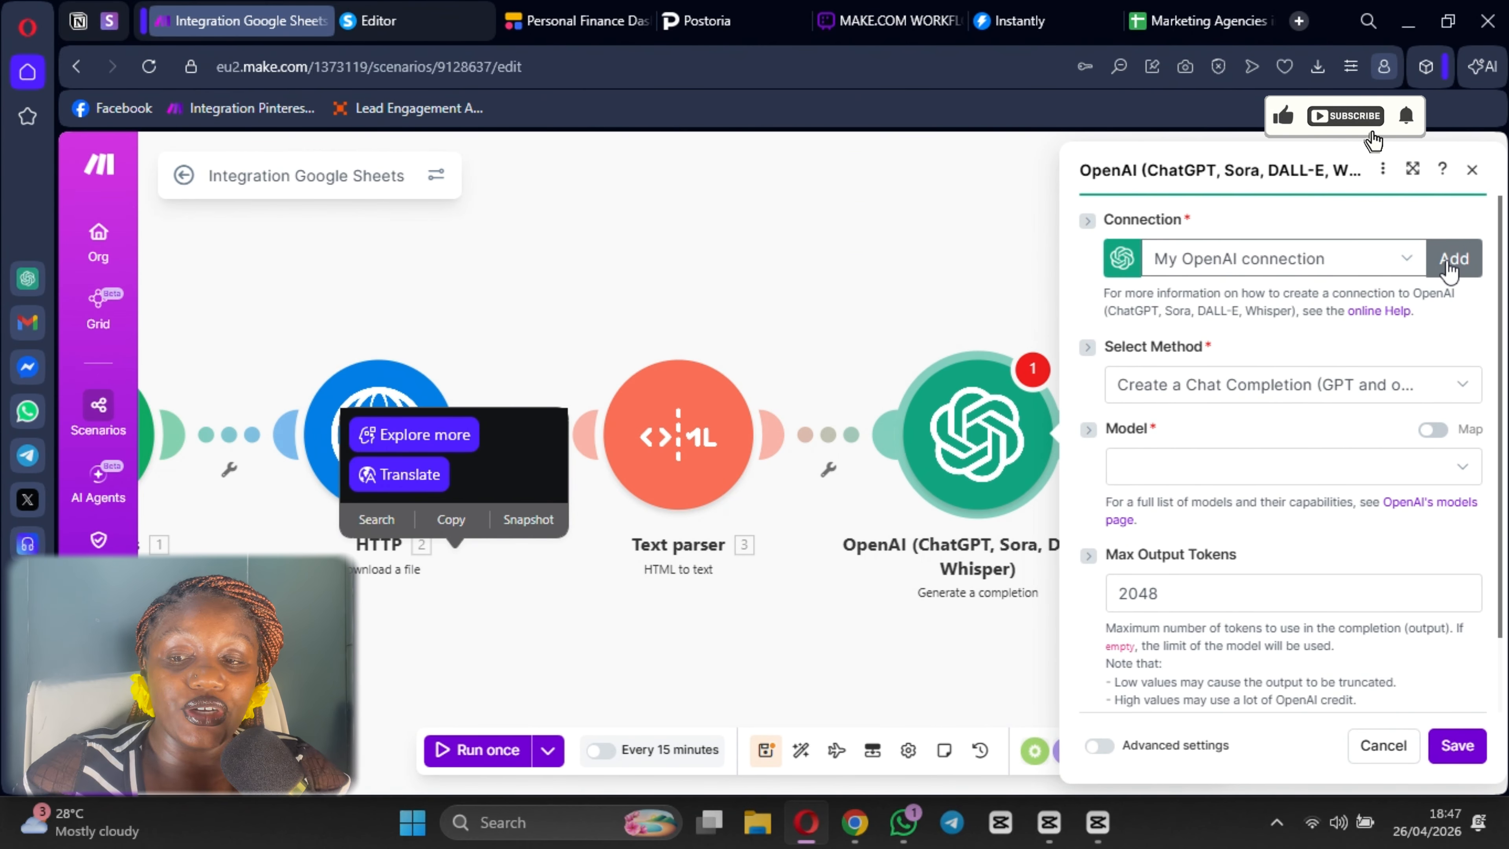
click(1449, 261)
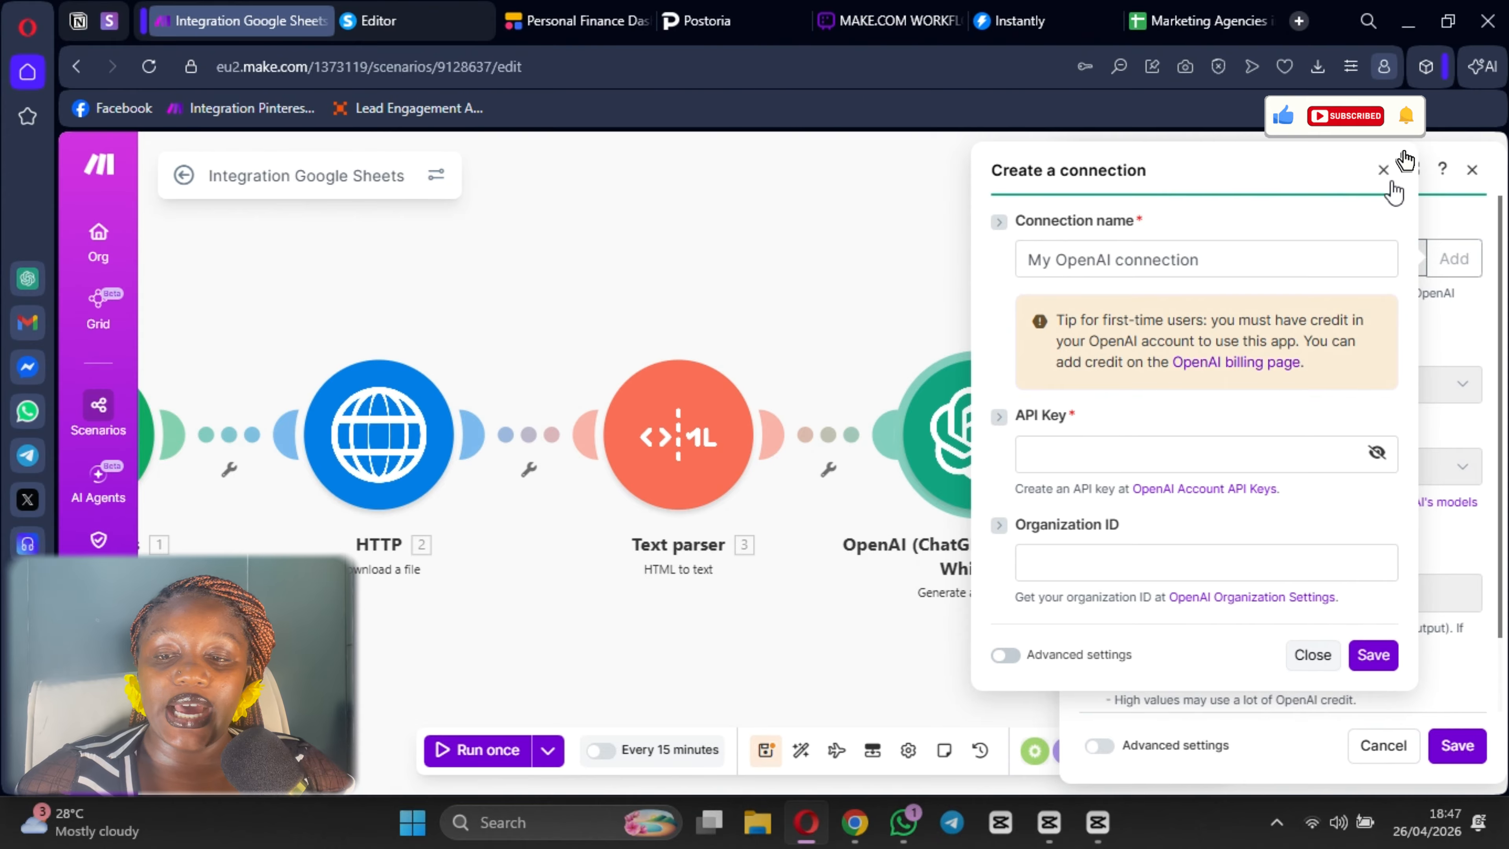
click(1384, 171)
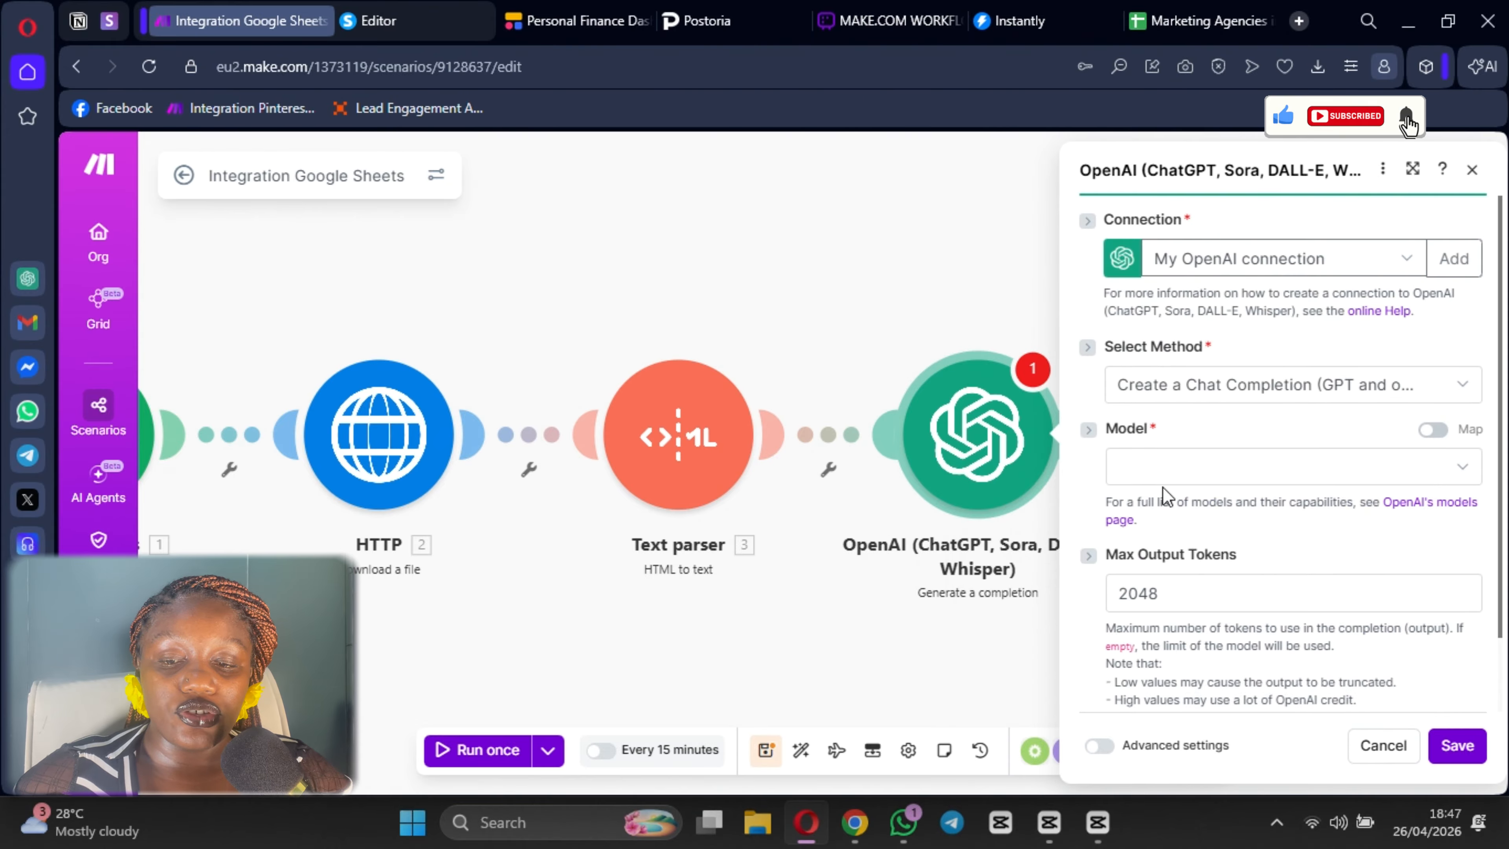
- Set the OpenAI module's model to gpt-4o (system)
click(1188, 470)
scroll(1200, 618, down, 5)
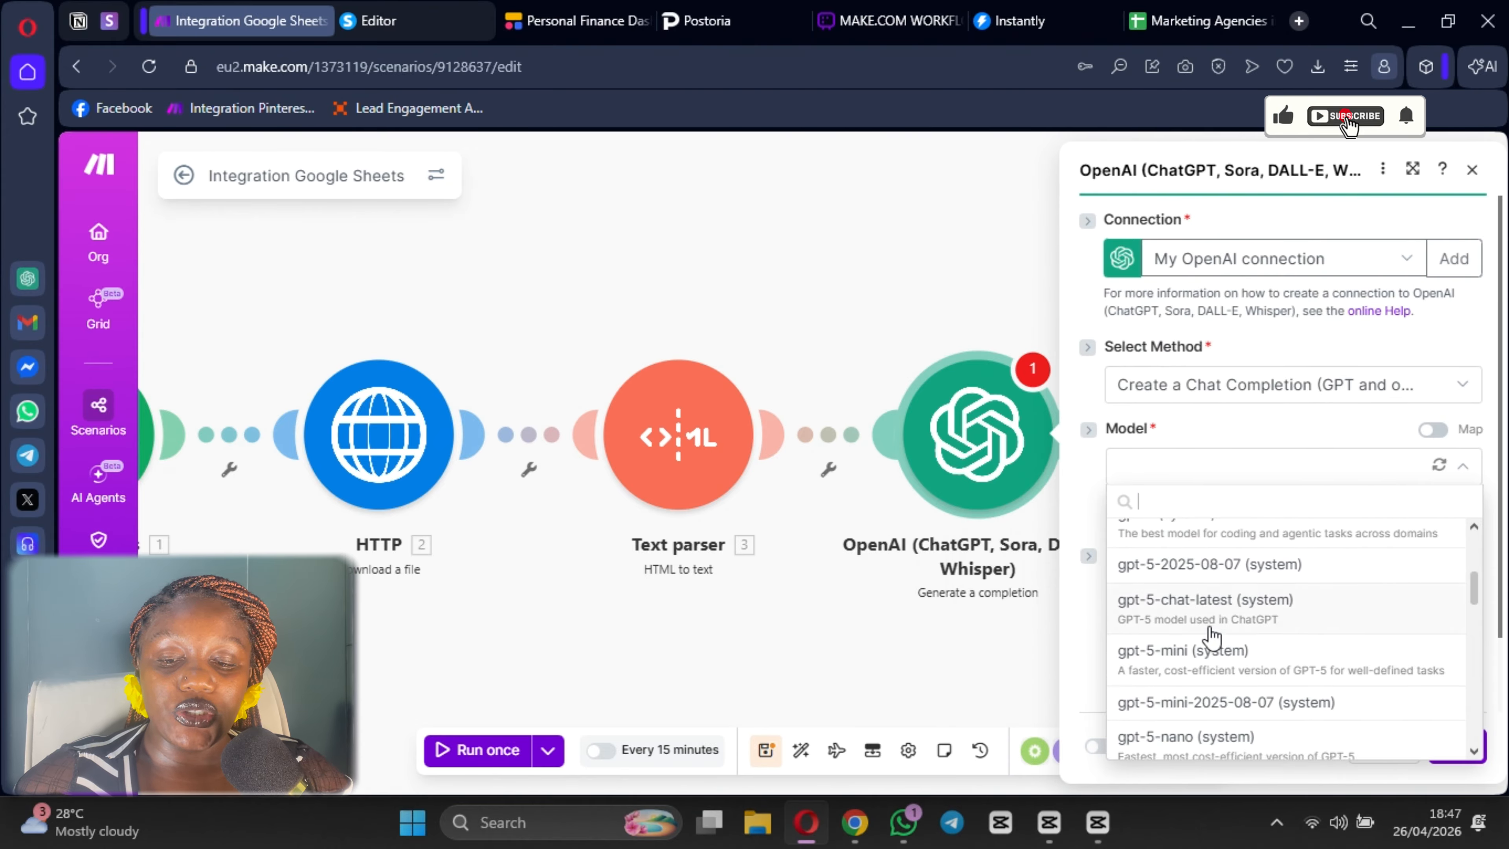
scroll(1211, 635, down, 10)
scroll(1185, 595, up, 3)
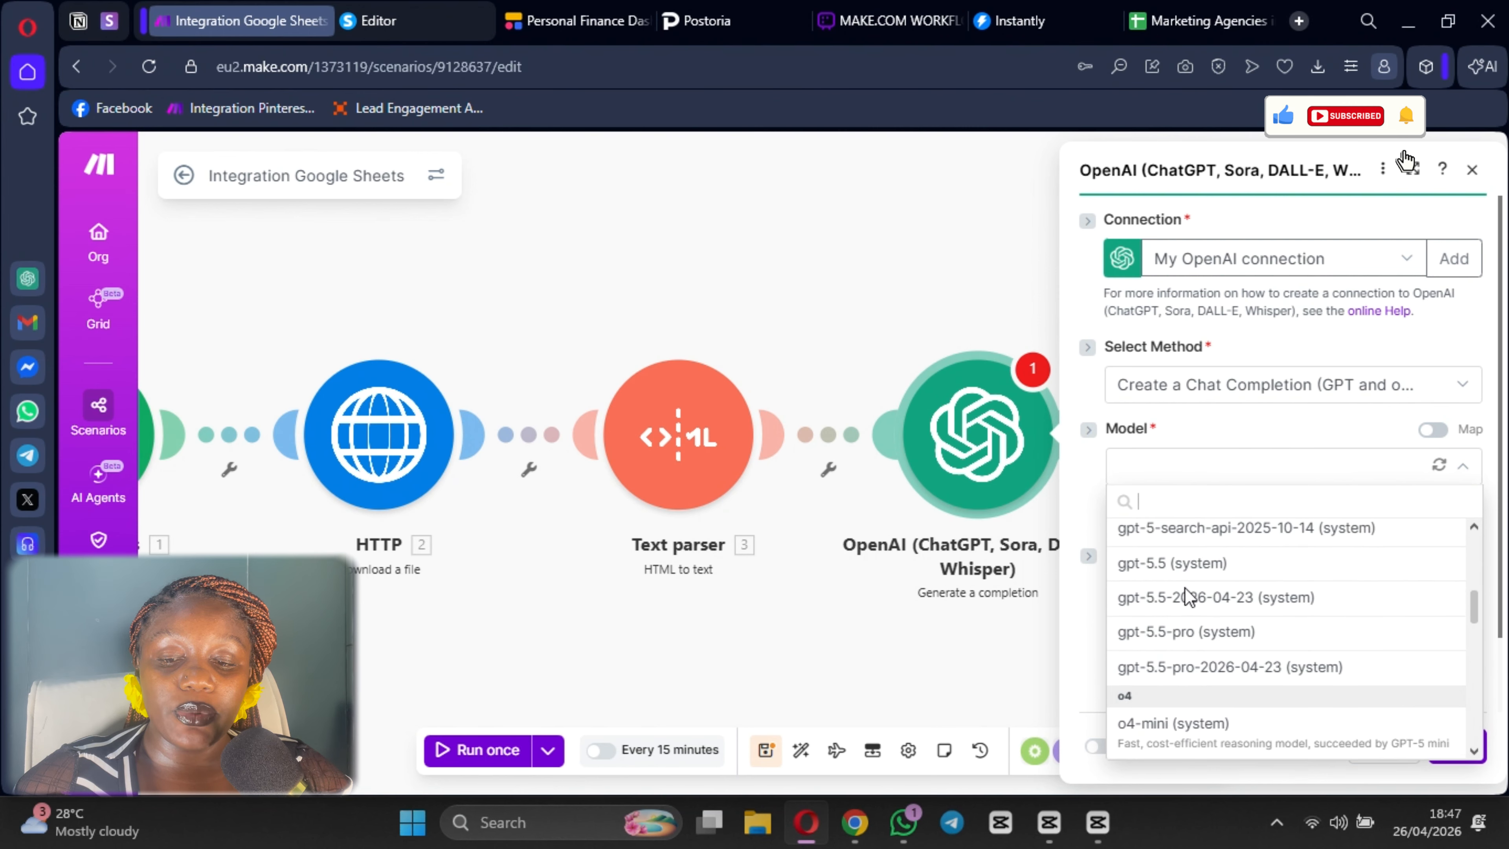
scroll(1185, 595, down, 3)
scroll(1178, 606, up, 5)
scroll(1172, 626, down, 6)
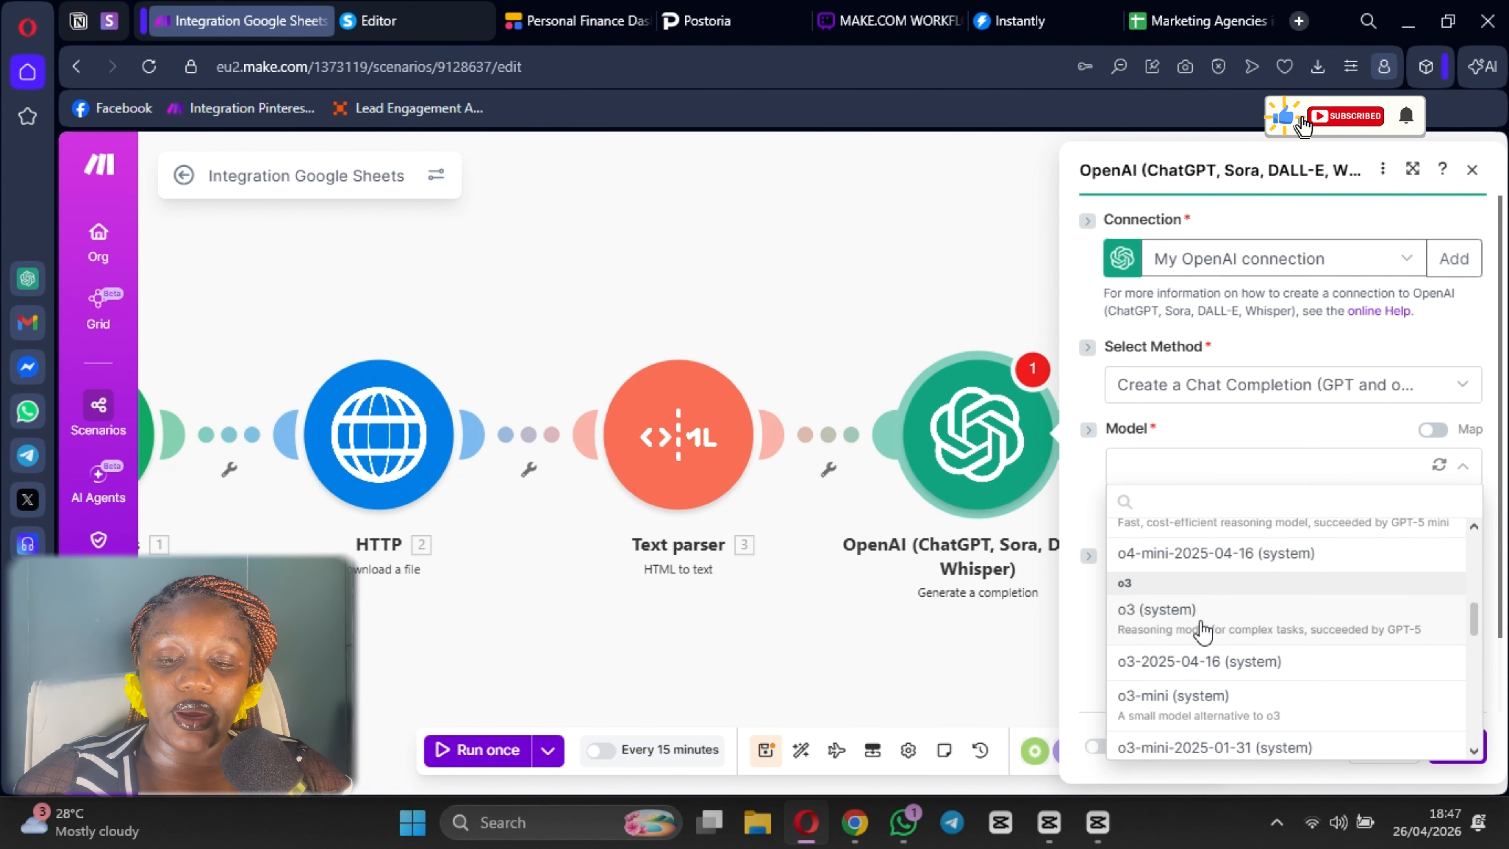
scroll(1202, 630, down, 4)
scroll(1206, 623, up, 10)
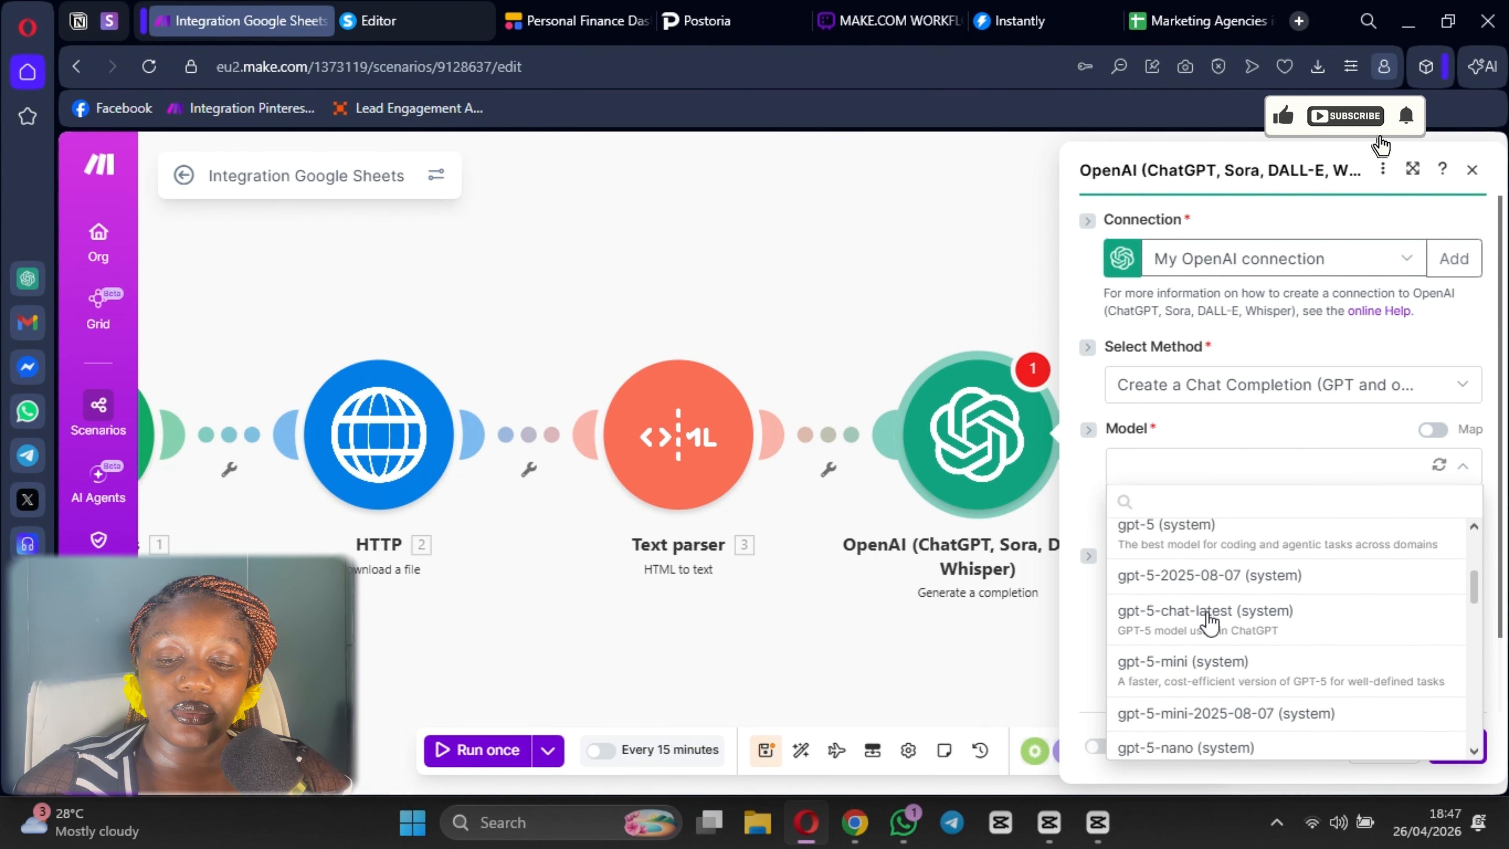
scroll(1206, 624, down, 15)
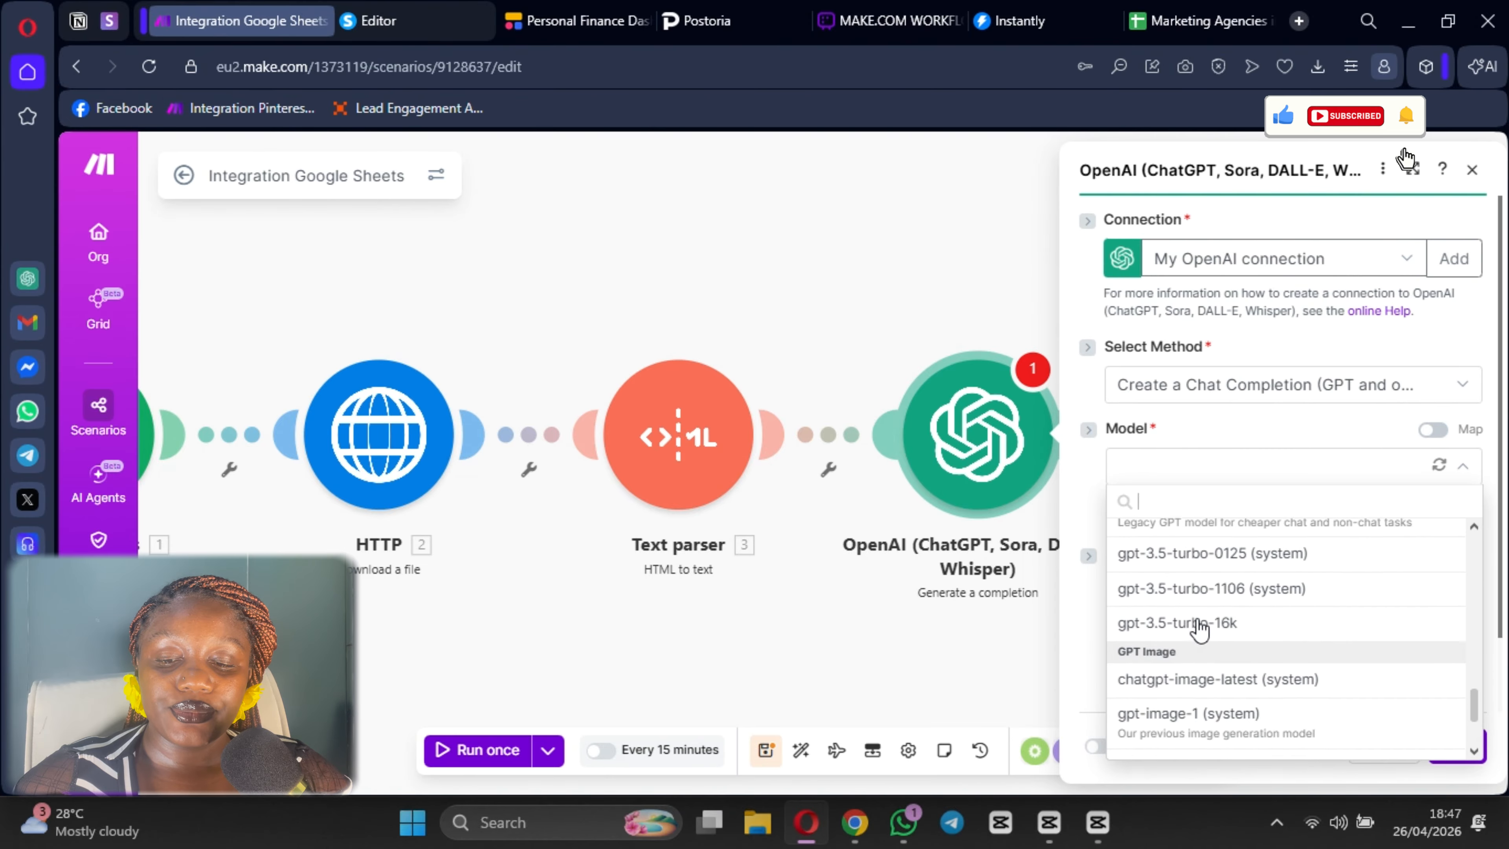
scroll(1212, 635, up, 5)
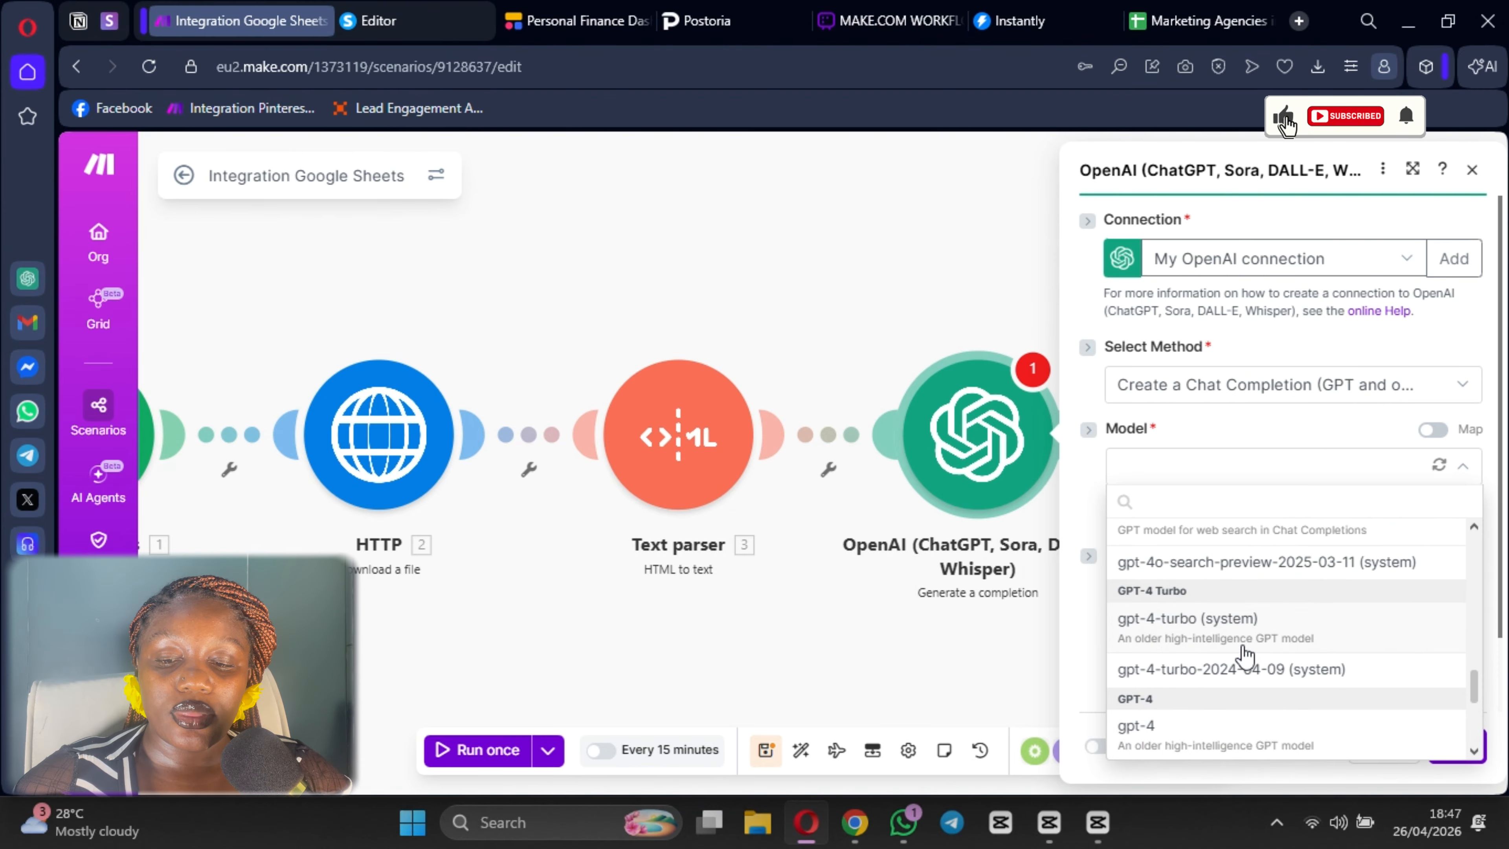
scroll(1224, 648, up, 8)
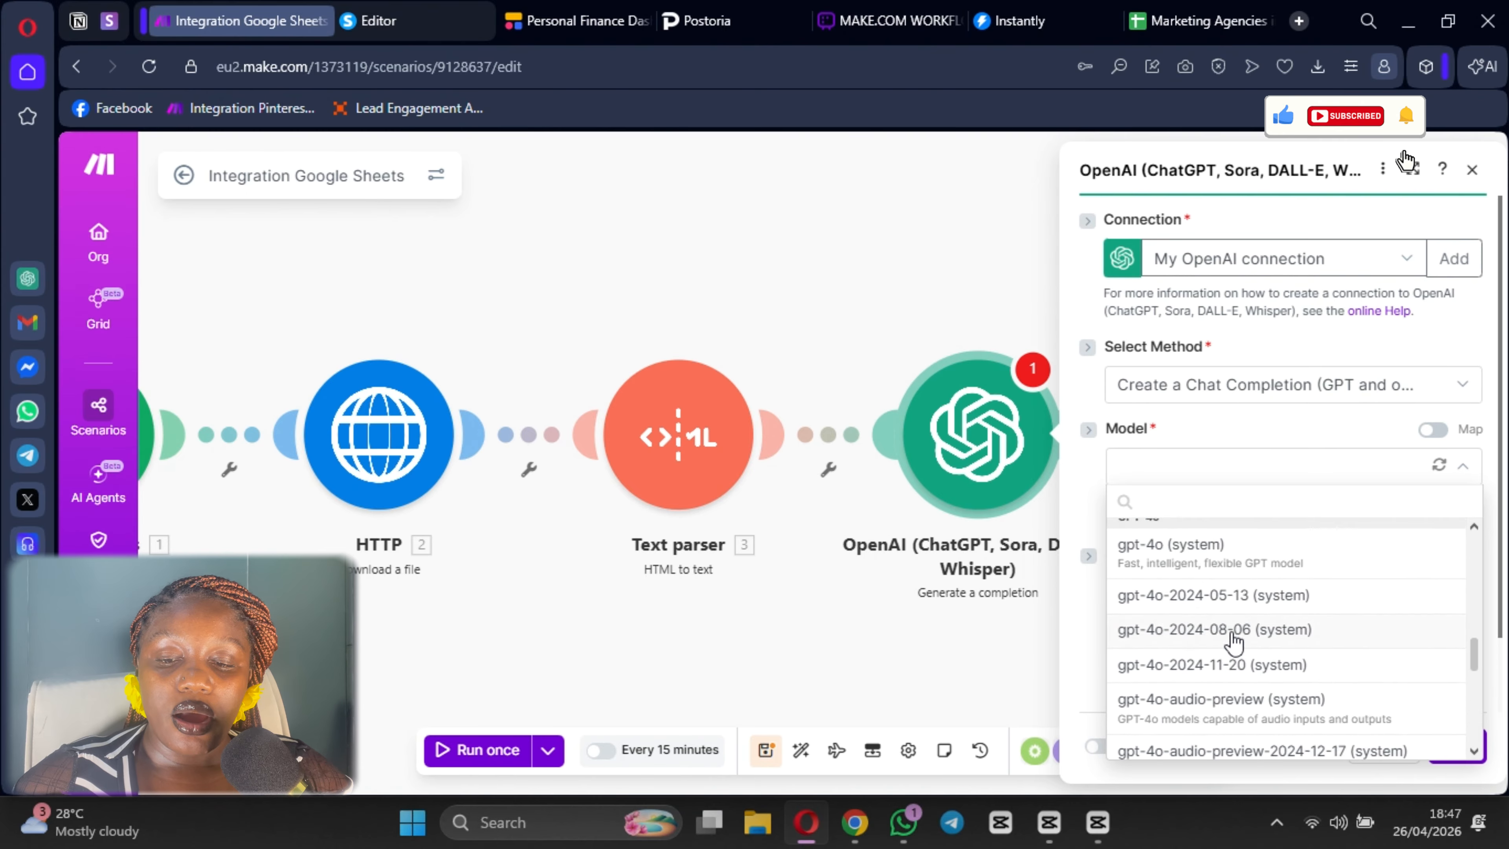
scroll(1183, 666, down, 1)
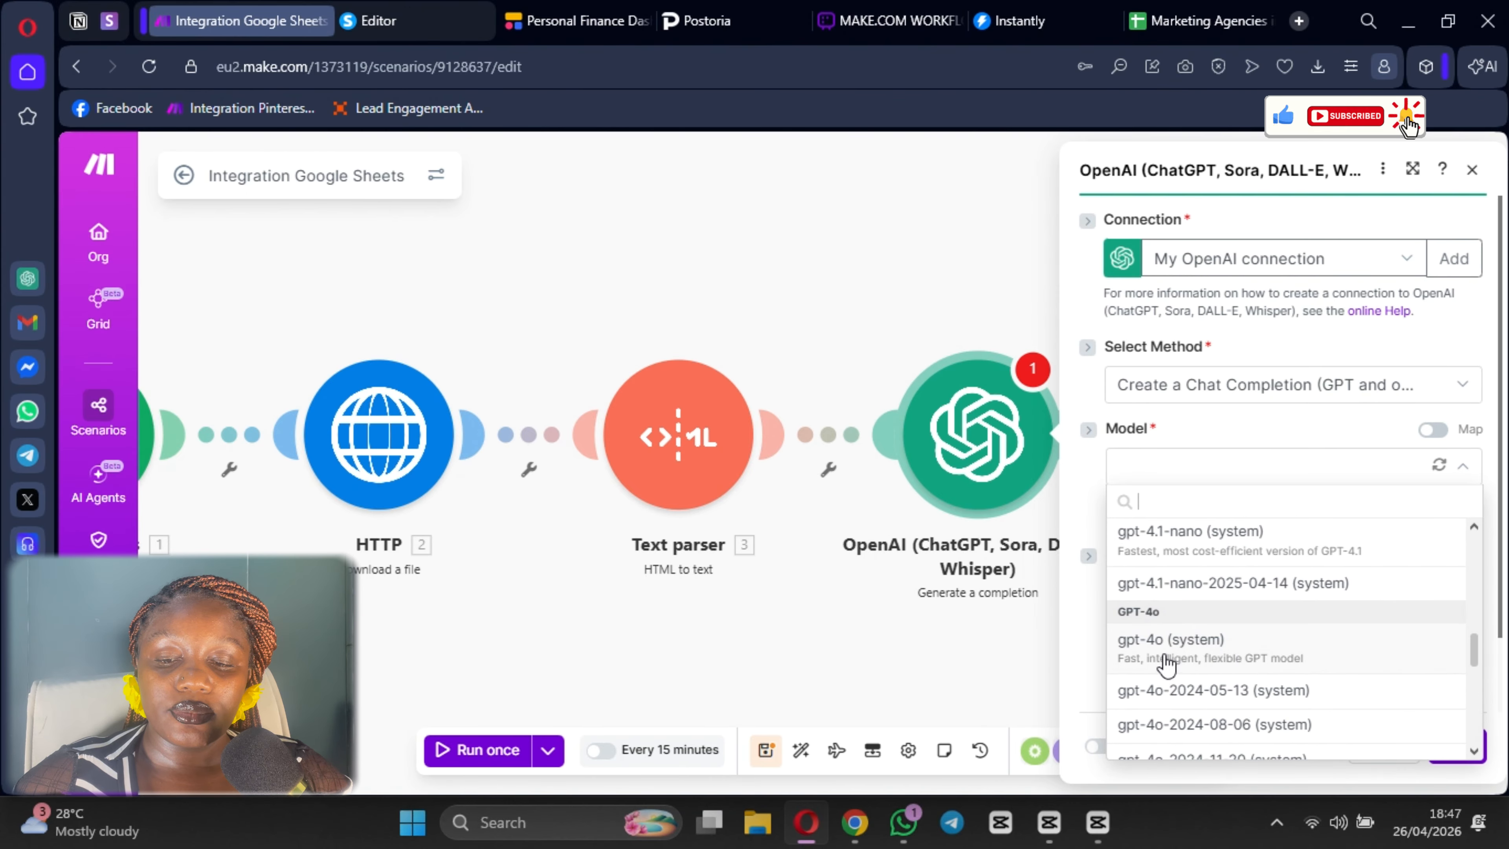
click(1165, 653)
- Add a first message with the Developer / System role and paste the B2B sales research assistant prompt as its text content
scroll(1221, 369, down, 2)
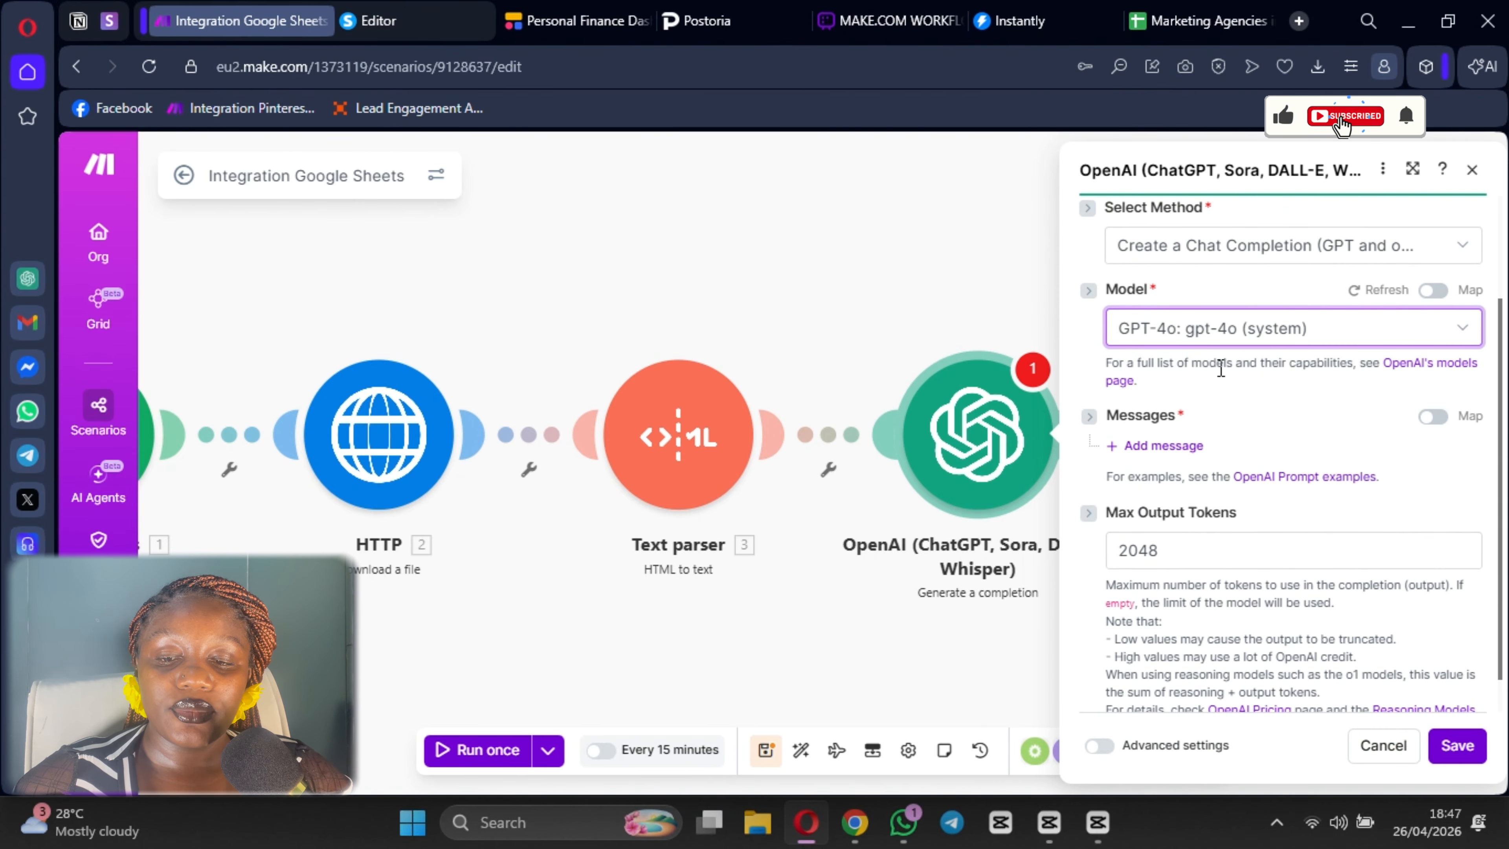
click(1165, 450)
click(1206, 513)
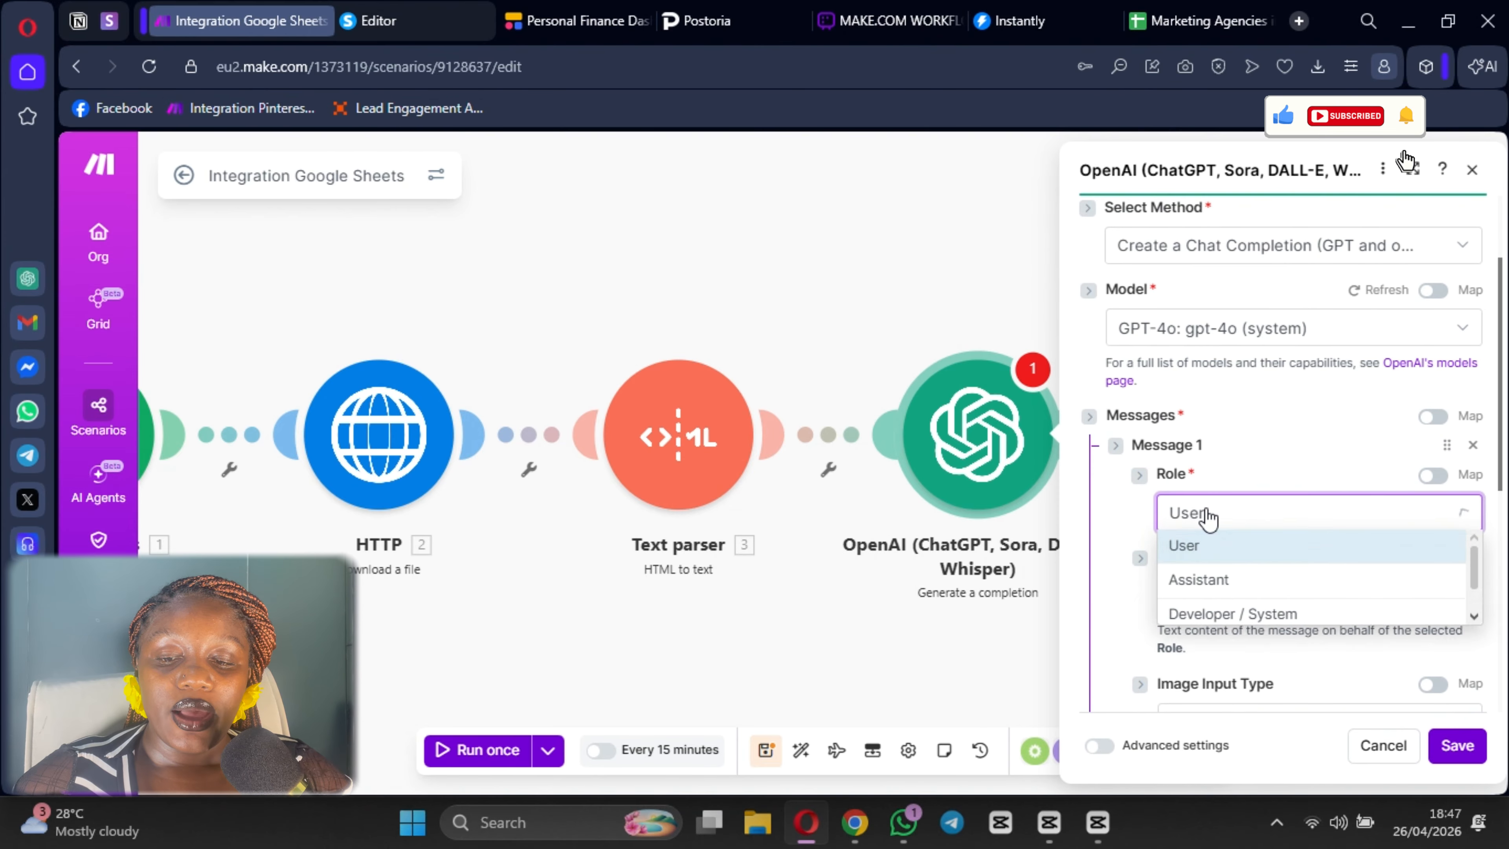
click(1235, 618)
scroll(1236, 534, down, 4)
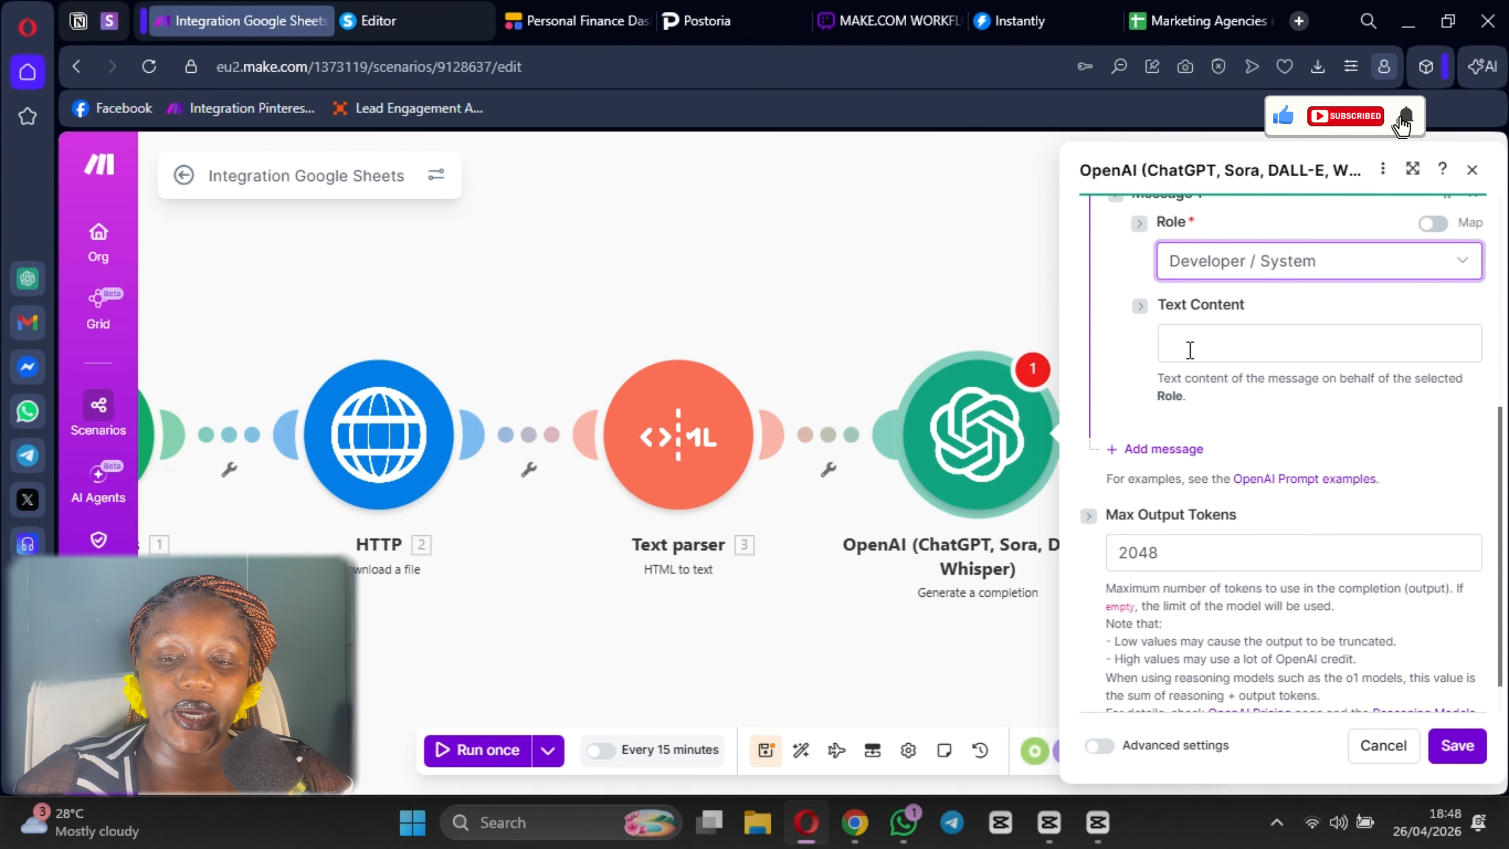
click(1195, 348)
key(ctrl+v)
- Review the pasted prompt and replace the Scraped Website Content placeholders after "Company Data:" with {data}
scroll(1262, 375, up, 5)
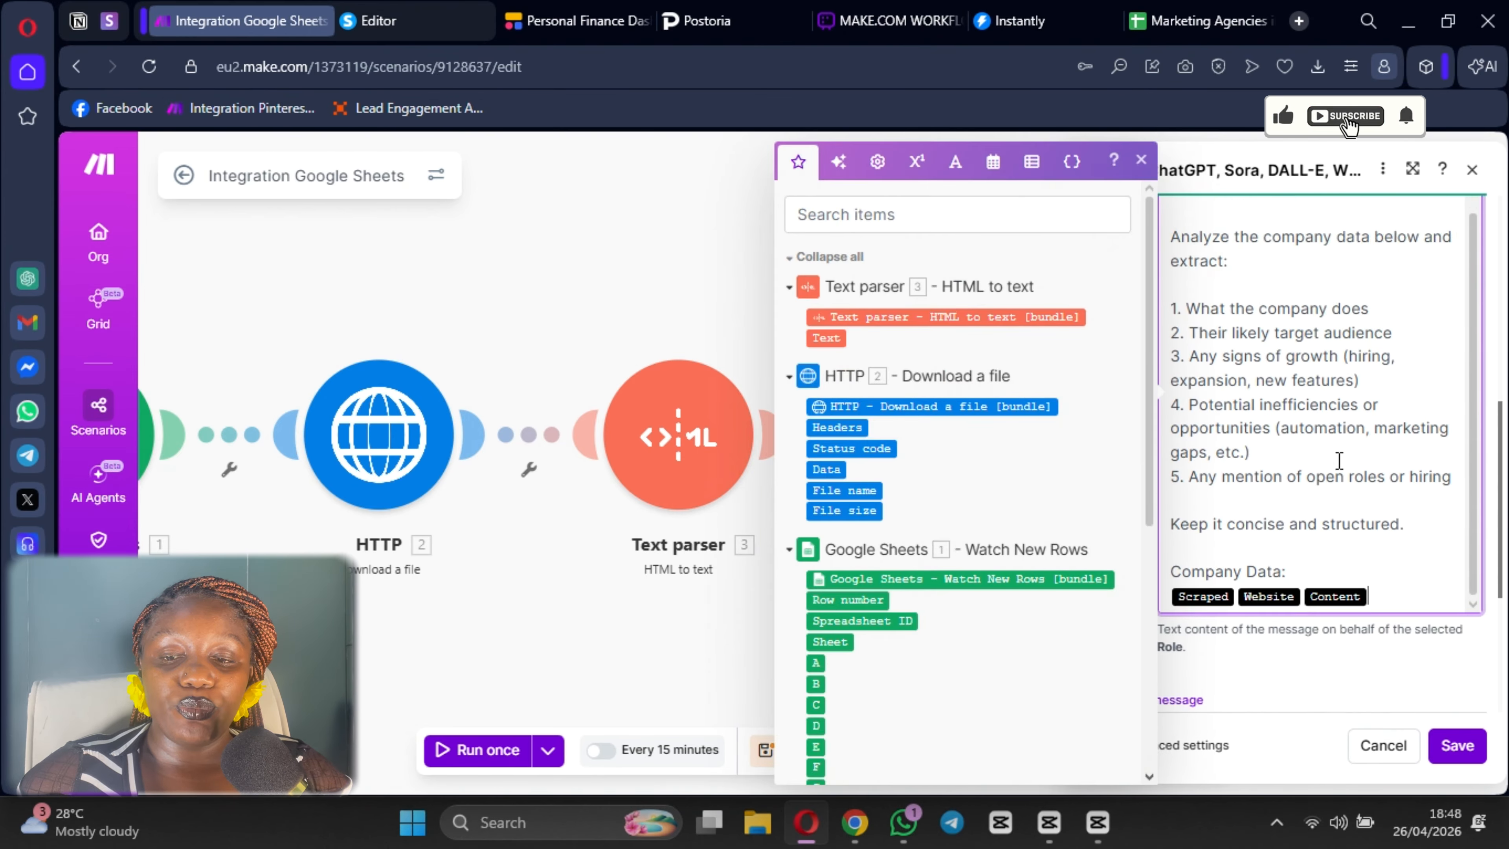
scroll(1262, 376, down, 5)
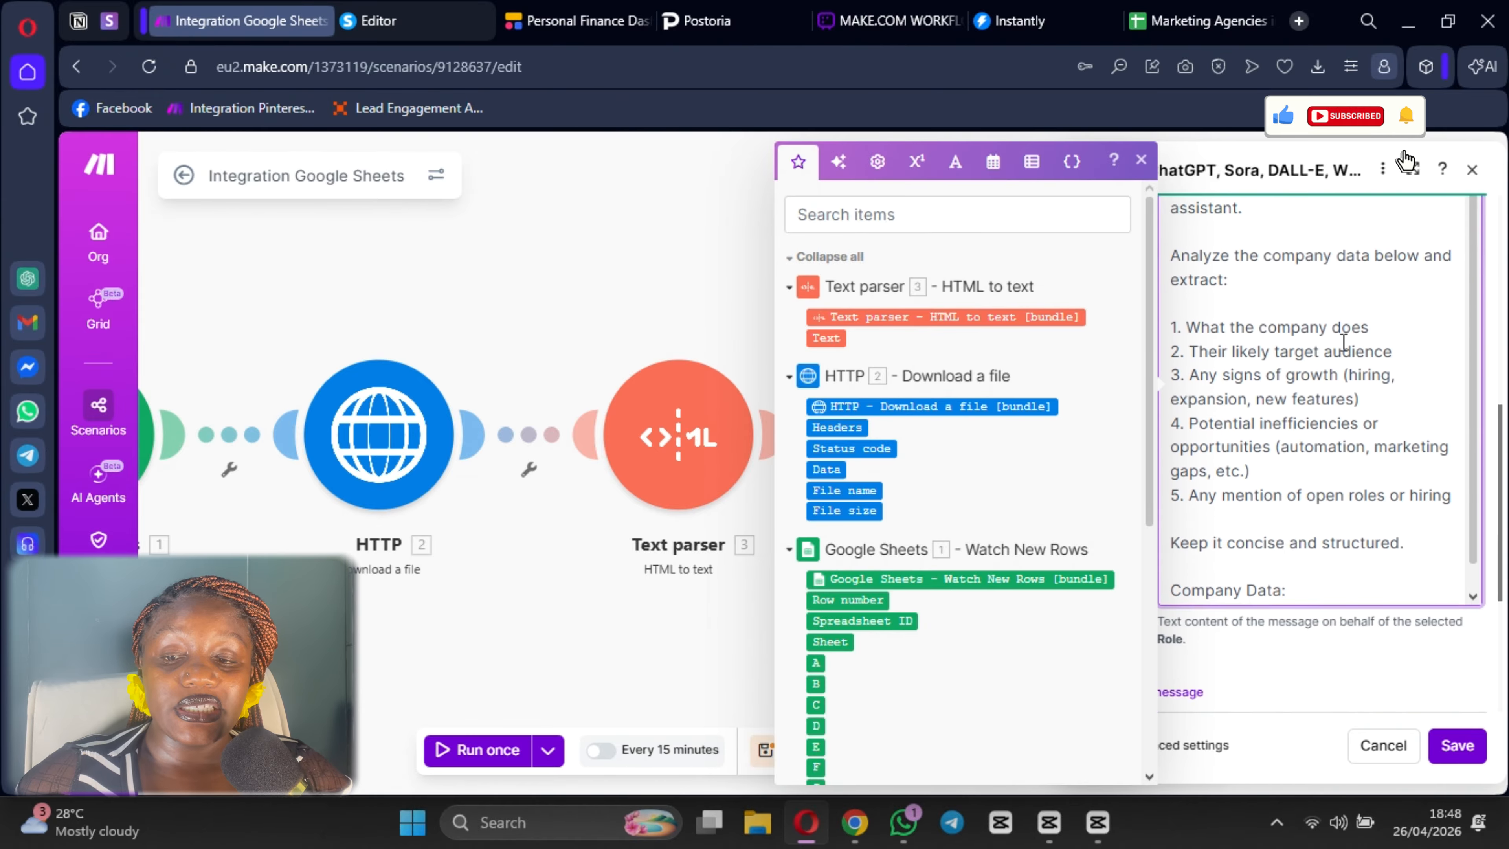
scroll(1354, 366, down, 5)
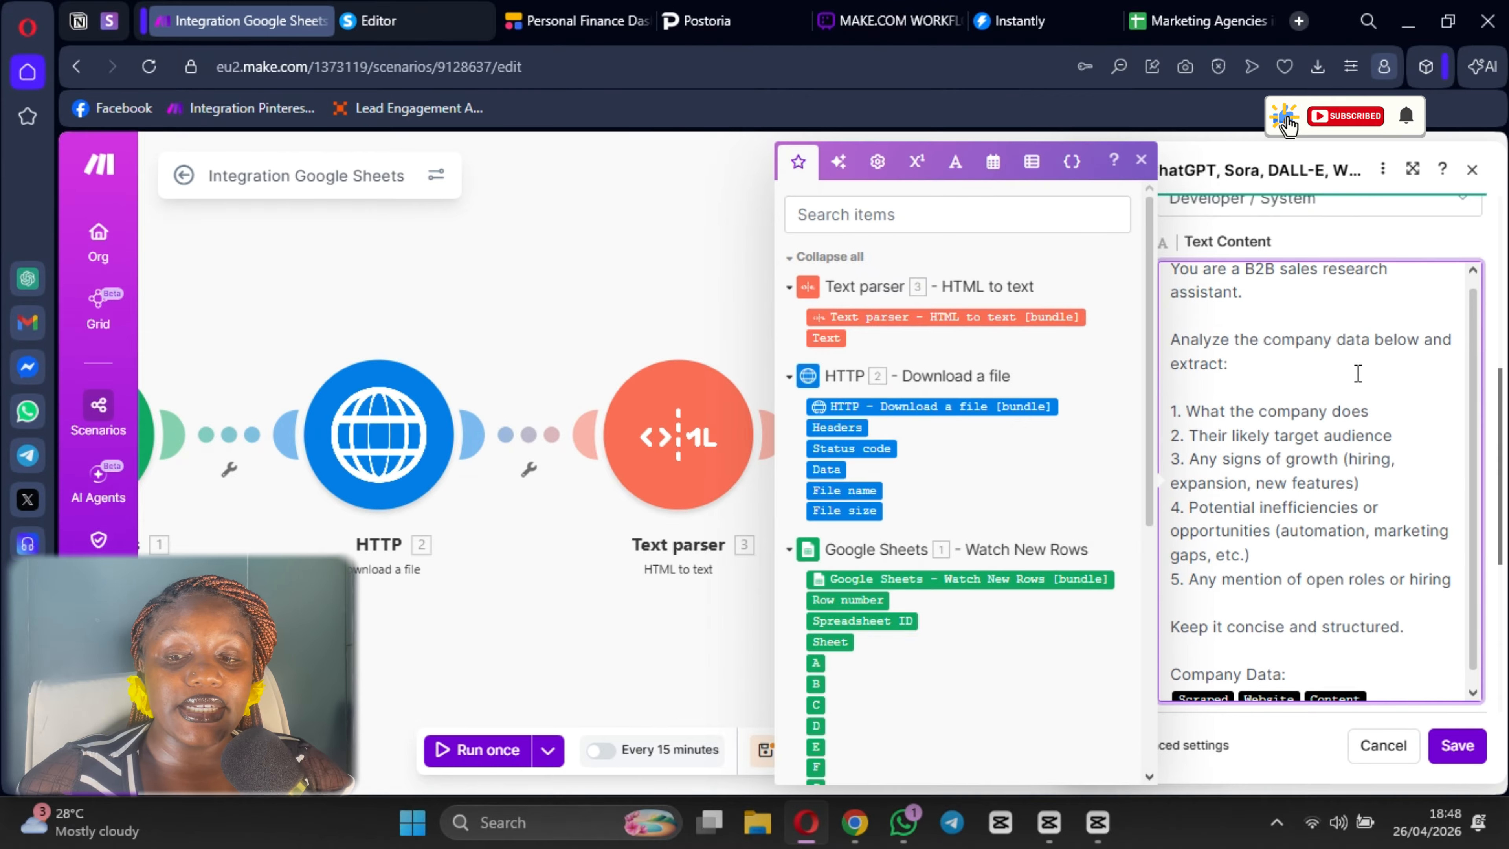
scroll(1361, 445, down, 5)
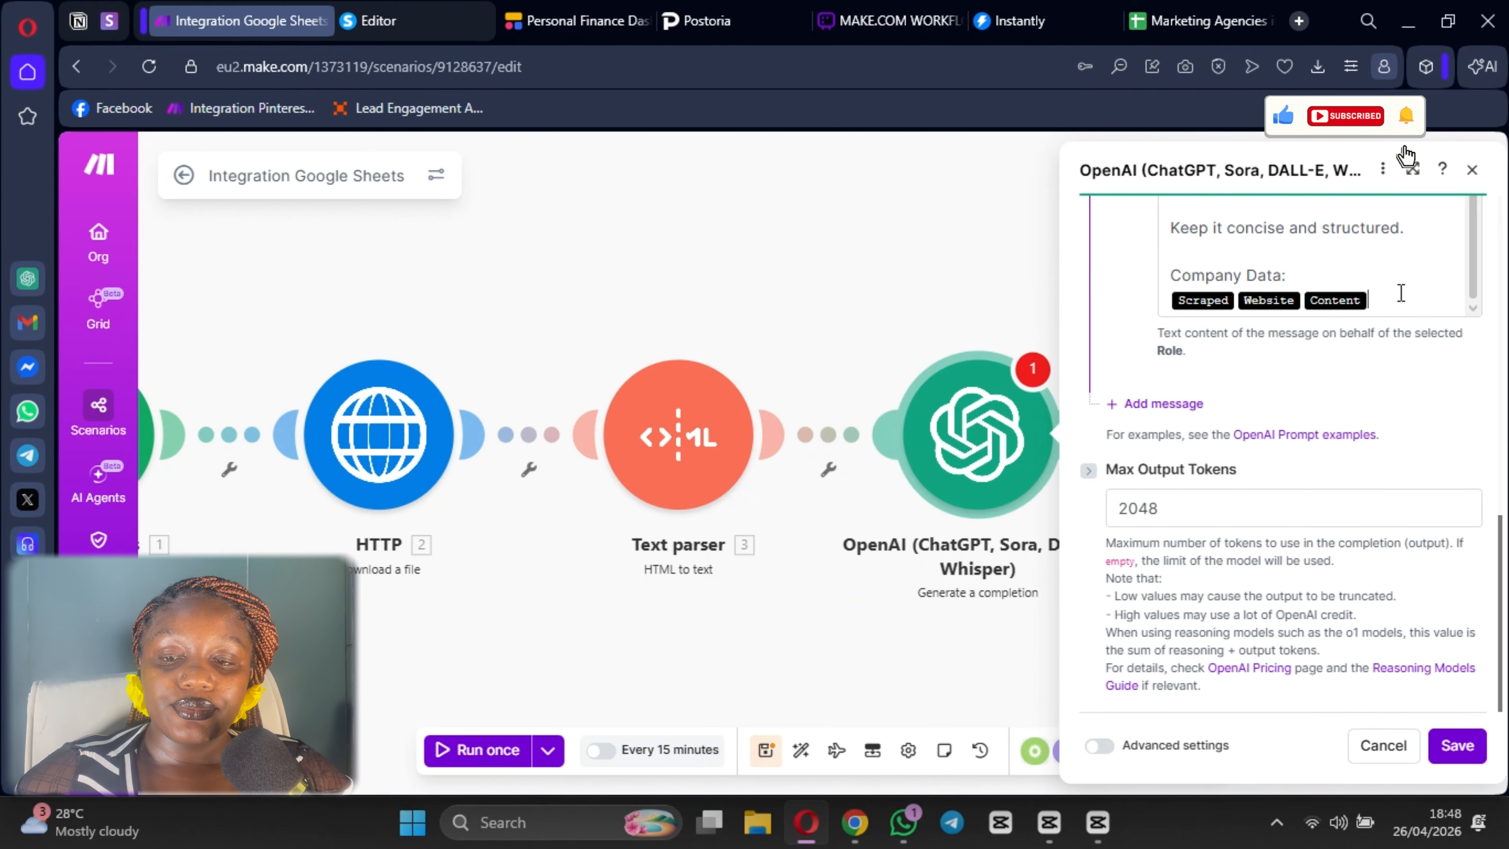
click(1401, 292)
key(BackSpace)
key(BackSpace)
key(BackSpace)
key(BackSpace)
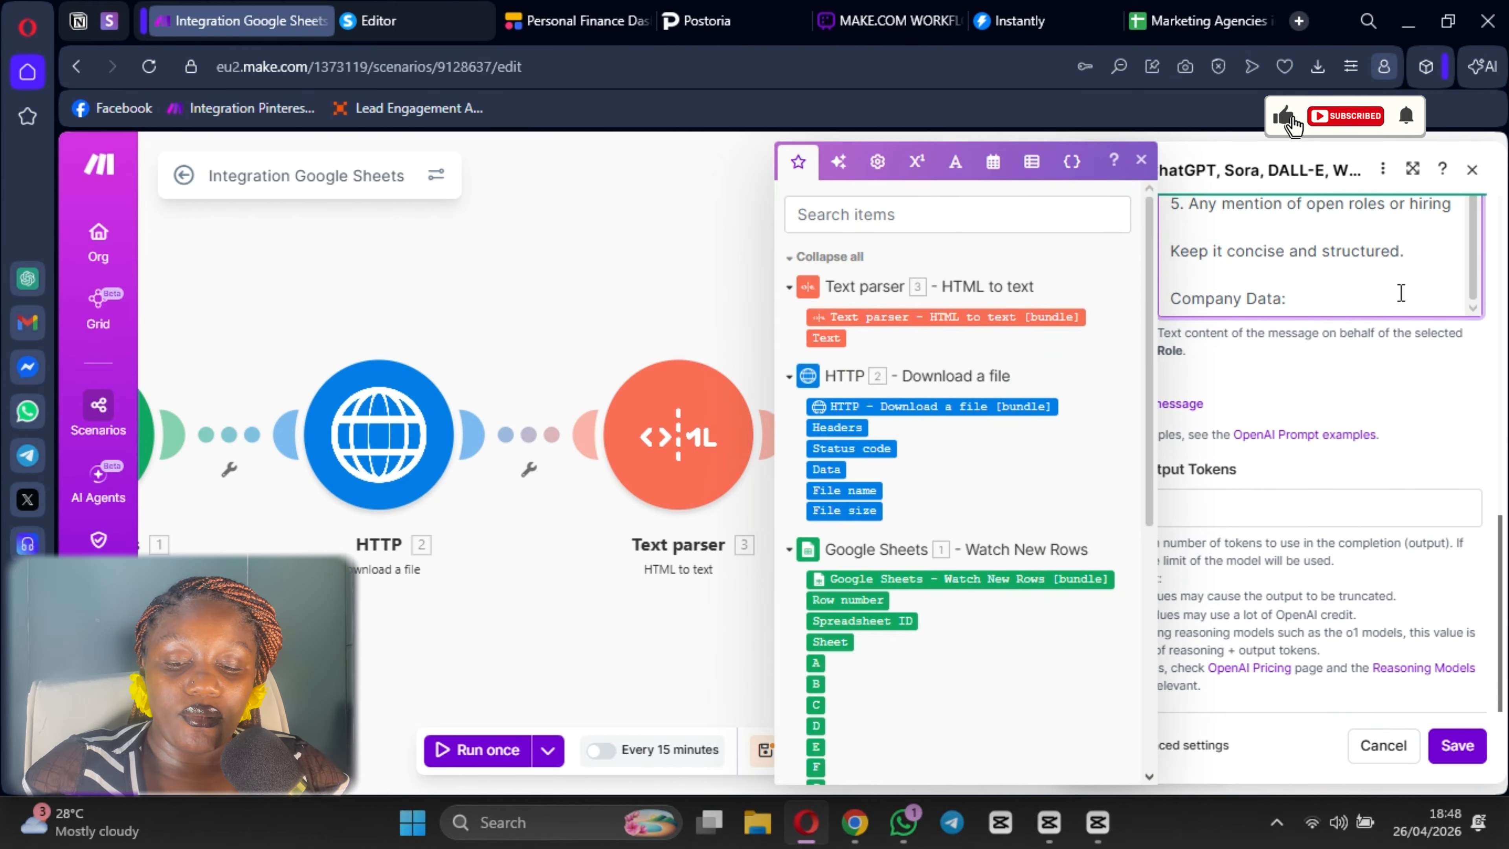
text({)
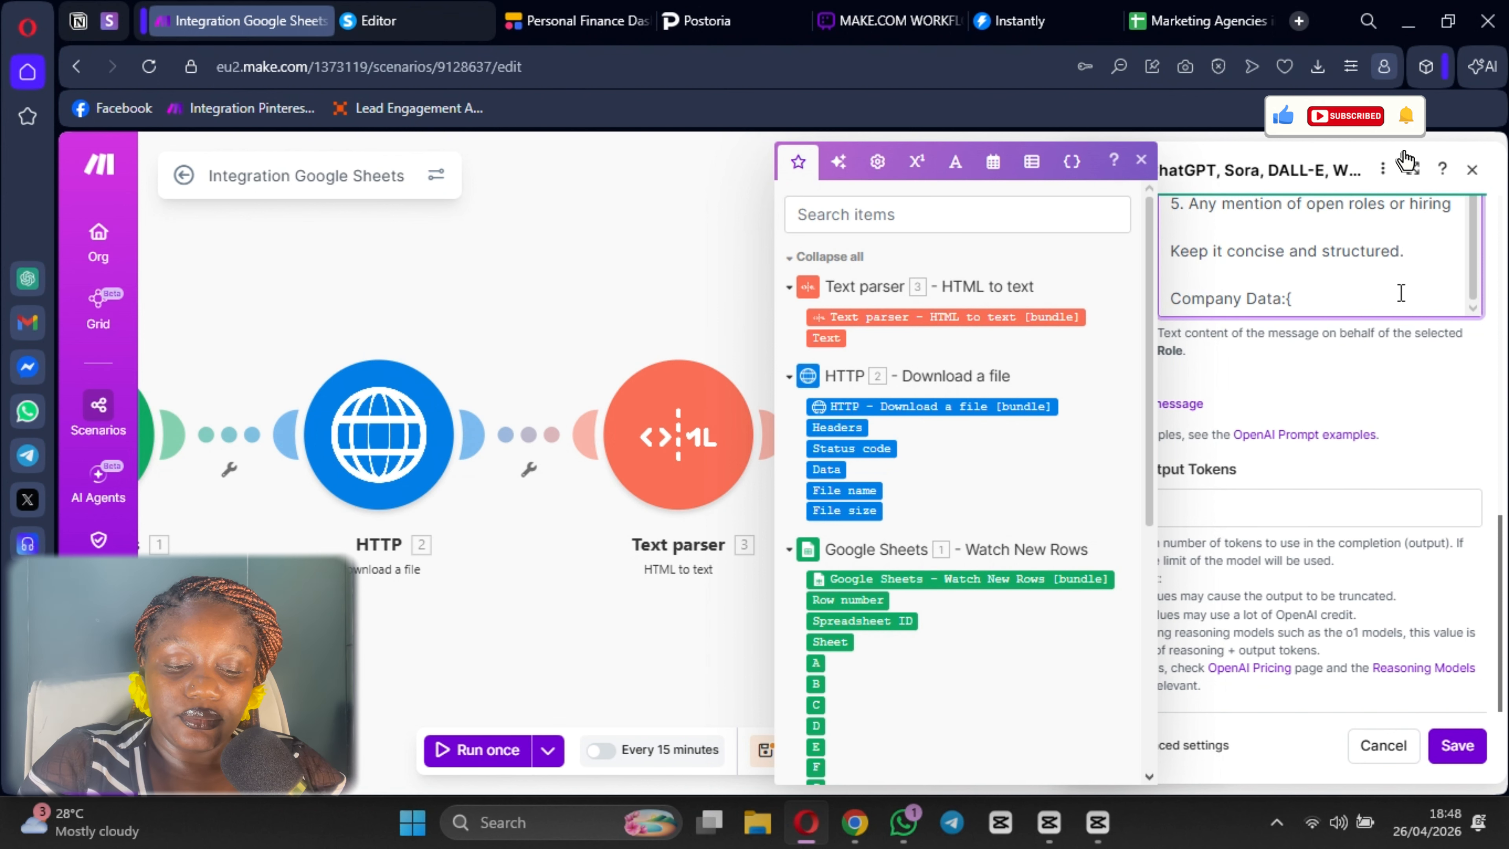
text(data)
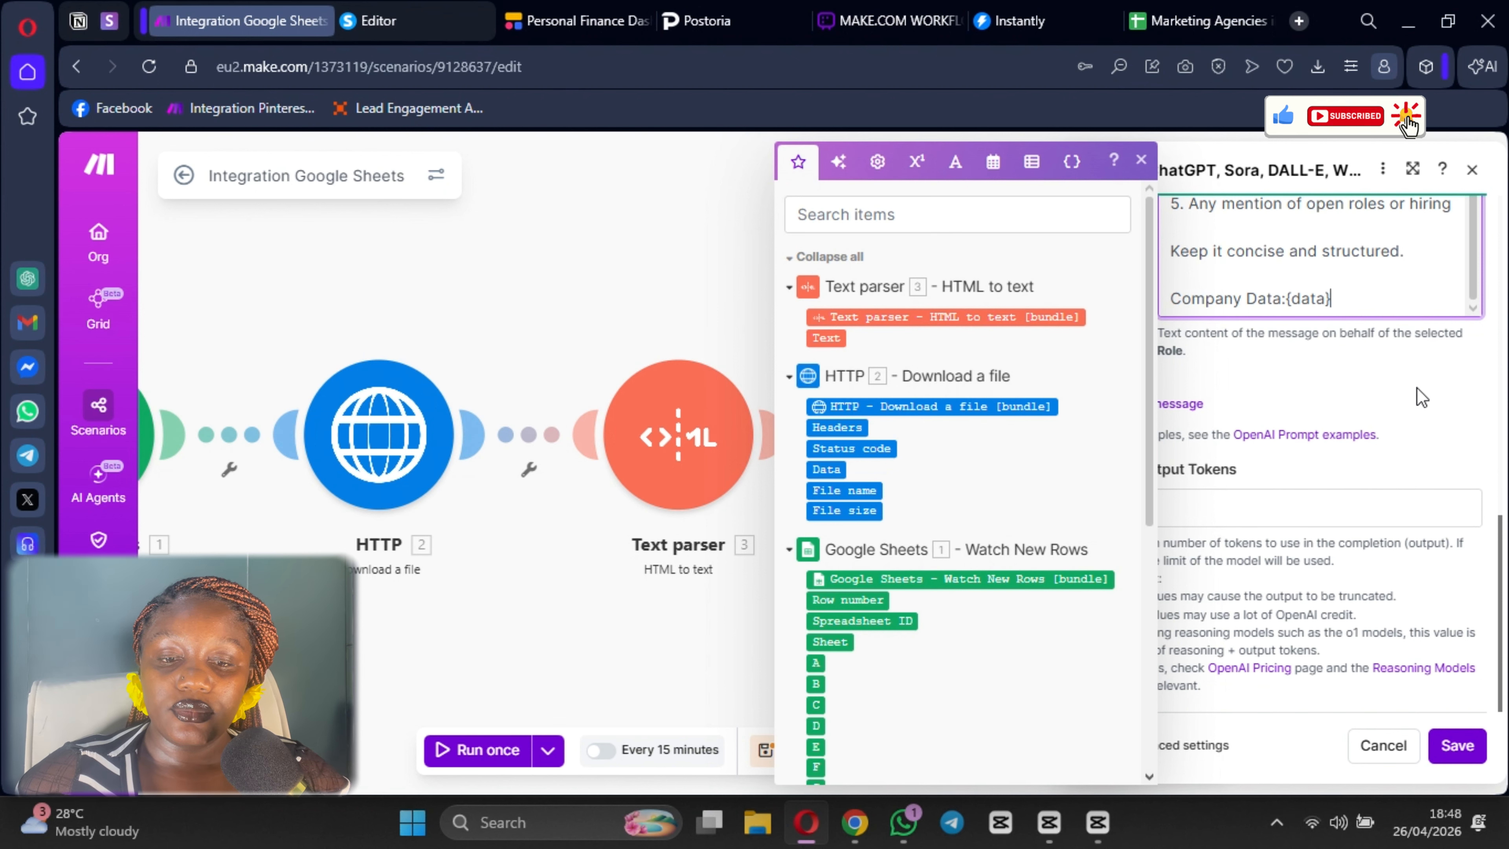
text(})
click(1421, 397)
- Add a second User message containing "Company Data:" and the Text parser's Text output, and save the module and scenario
click(1143, 410)
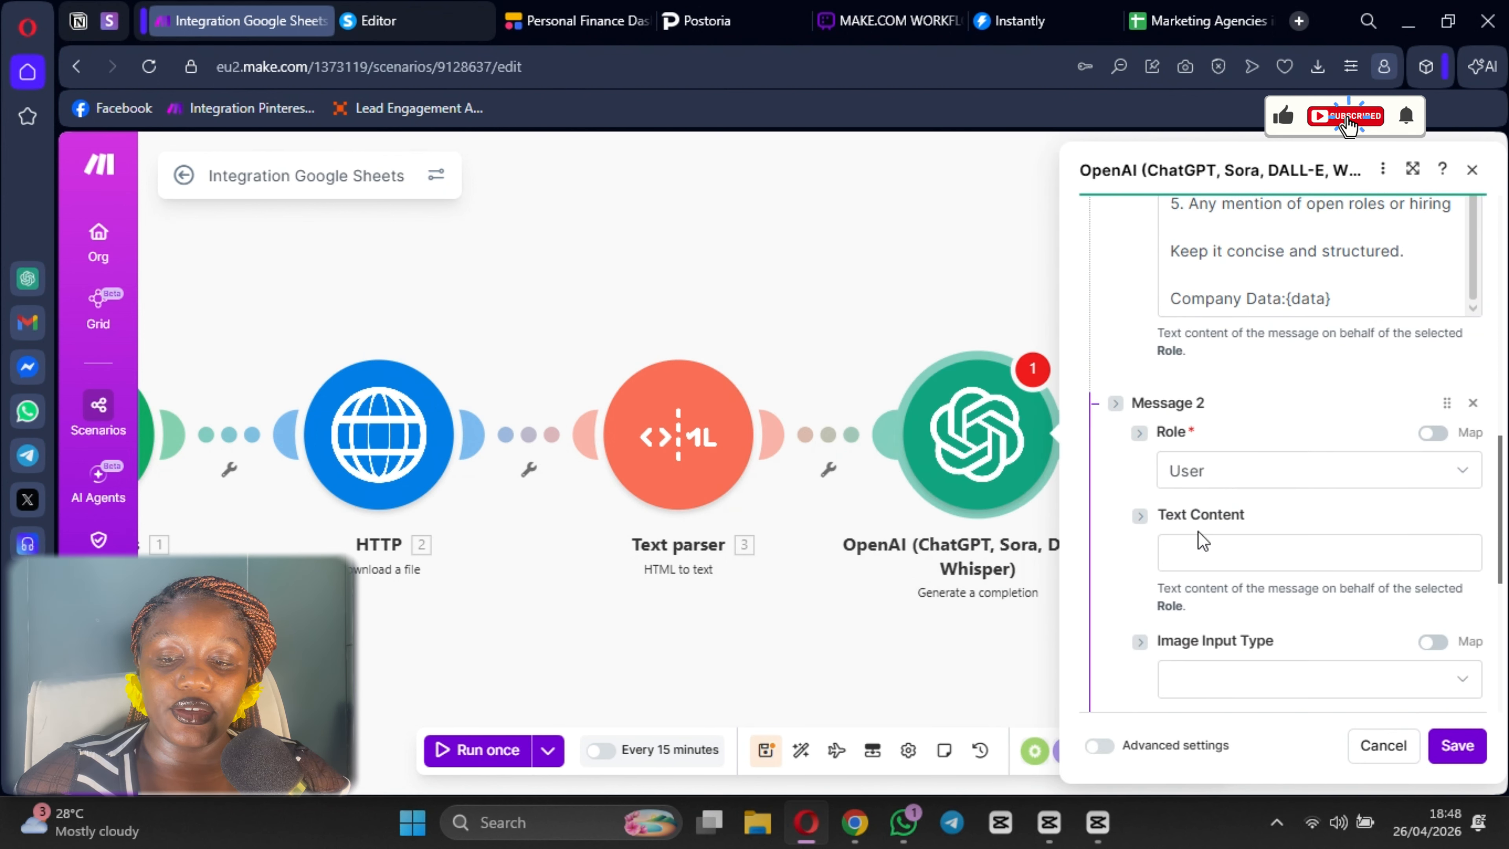
click(1195, 552)
text(Company Da)
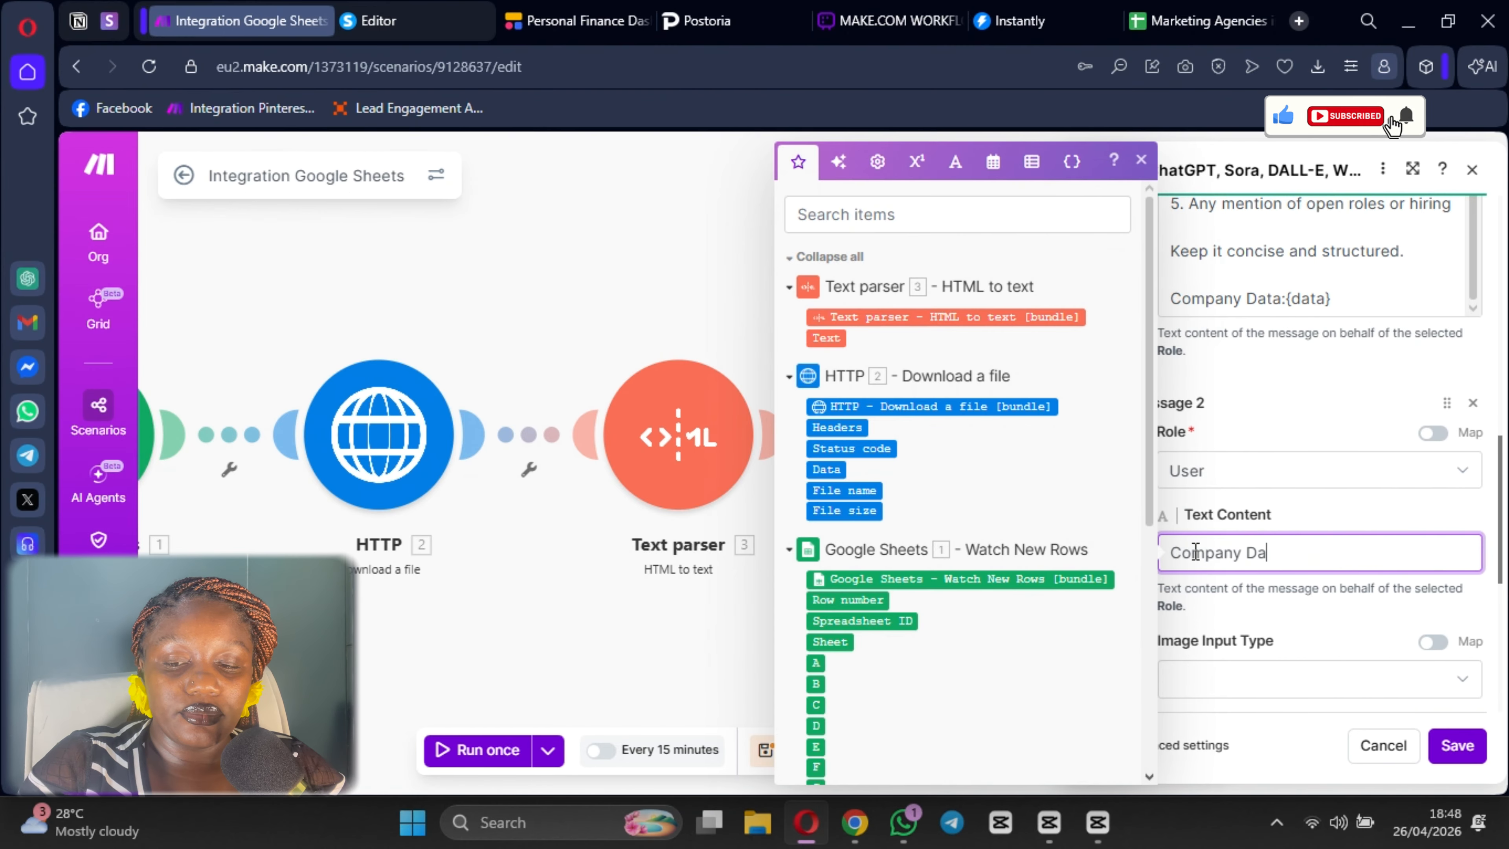
text(ta:)
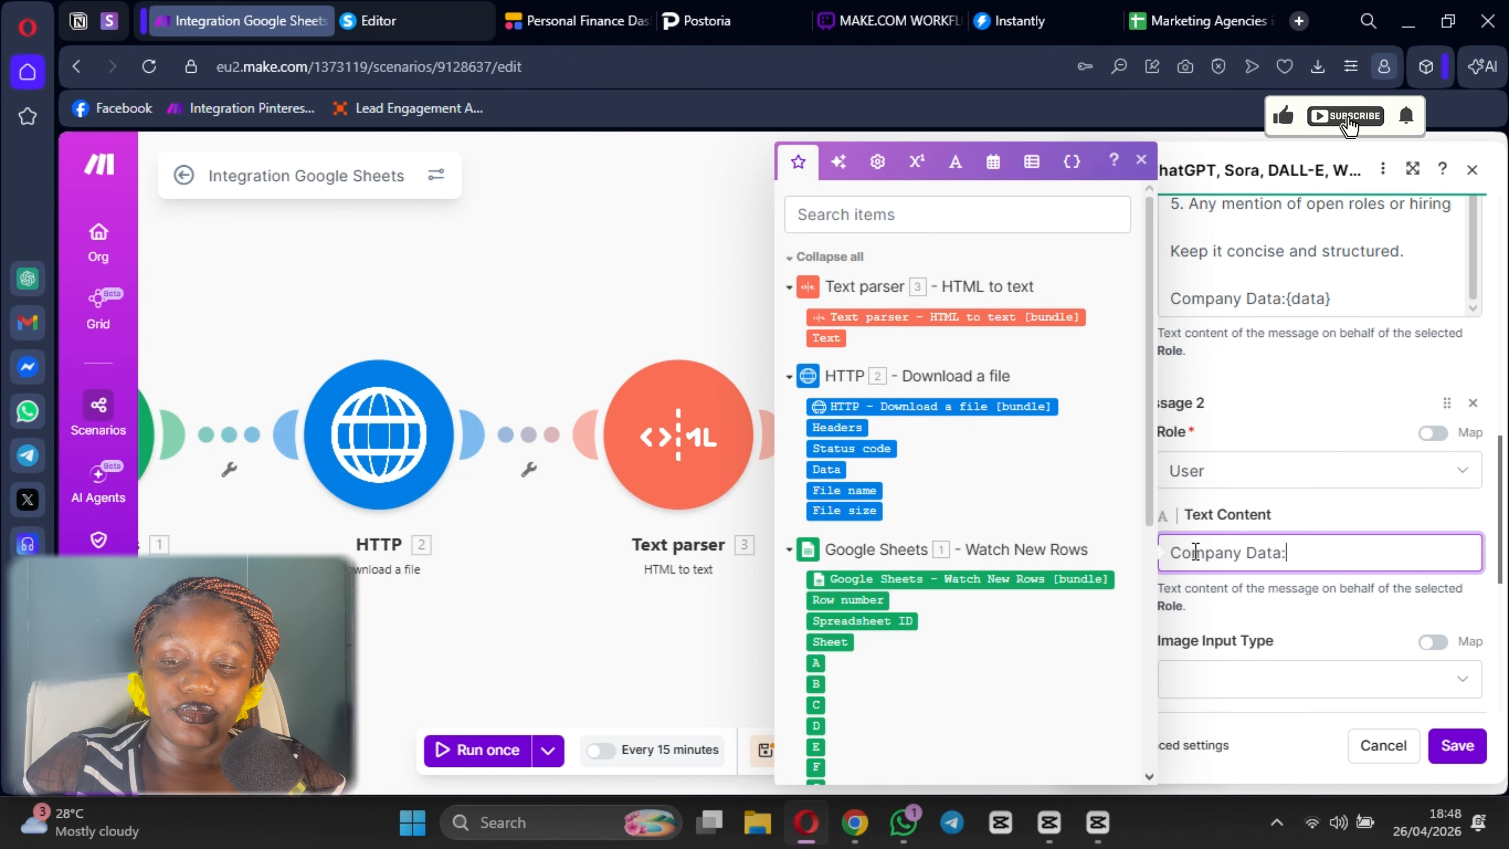
click(825, 337)
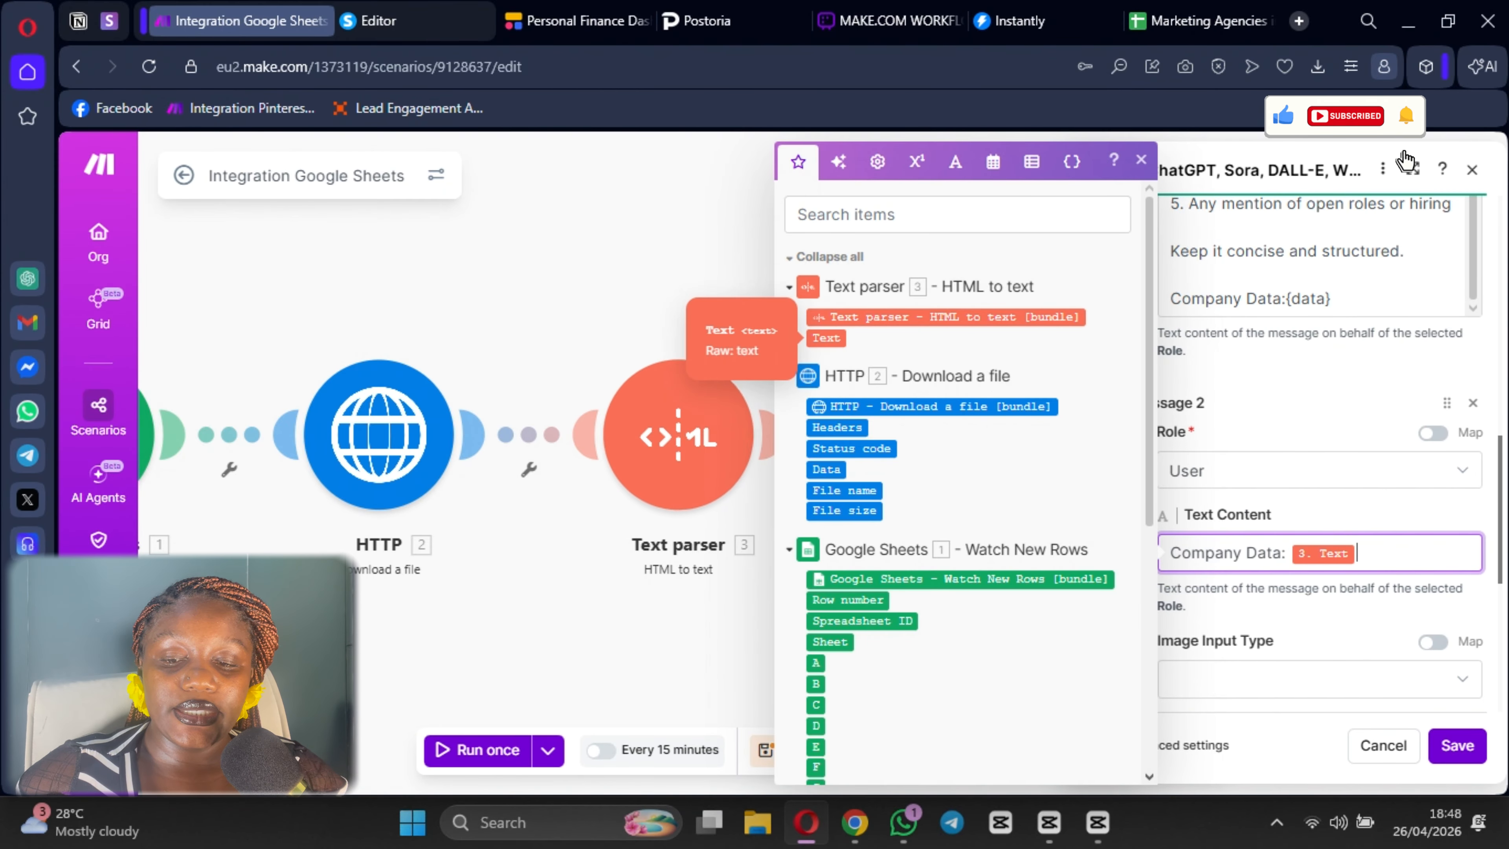
click(1452, 750)
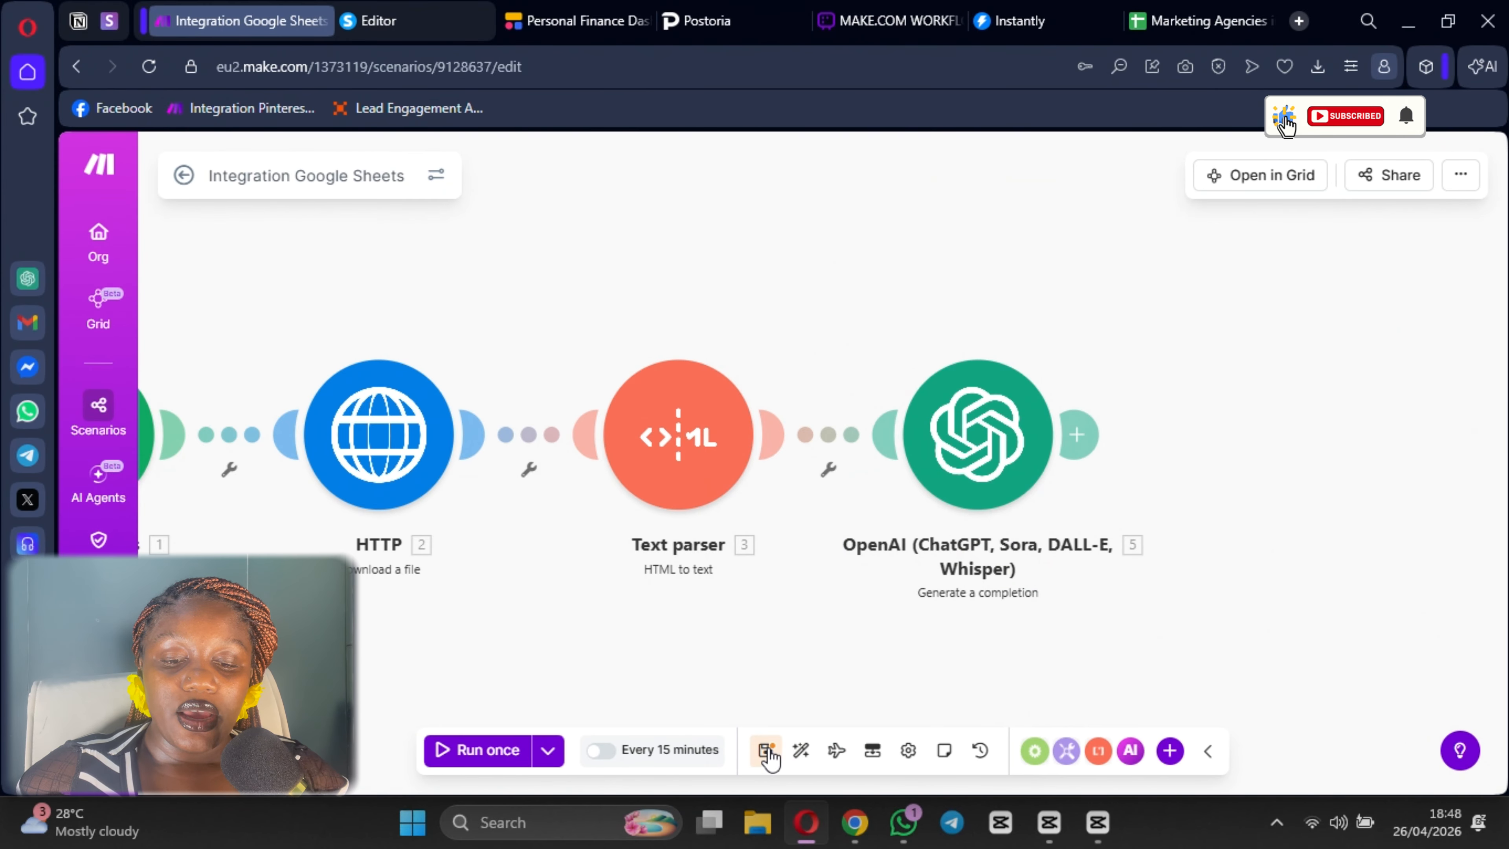
click(766, 750)
- Add another OpenAI Generate a completion module after the existing OpenAI module
drag(1268, 531, 1157, 553)
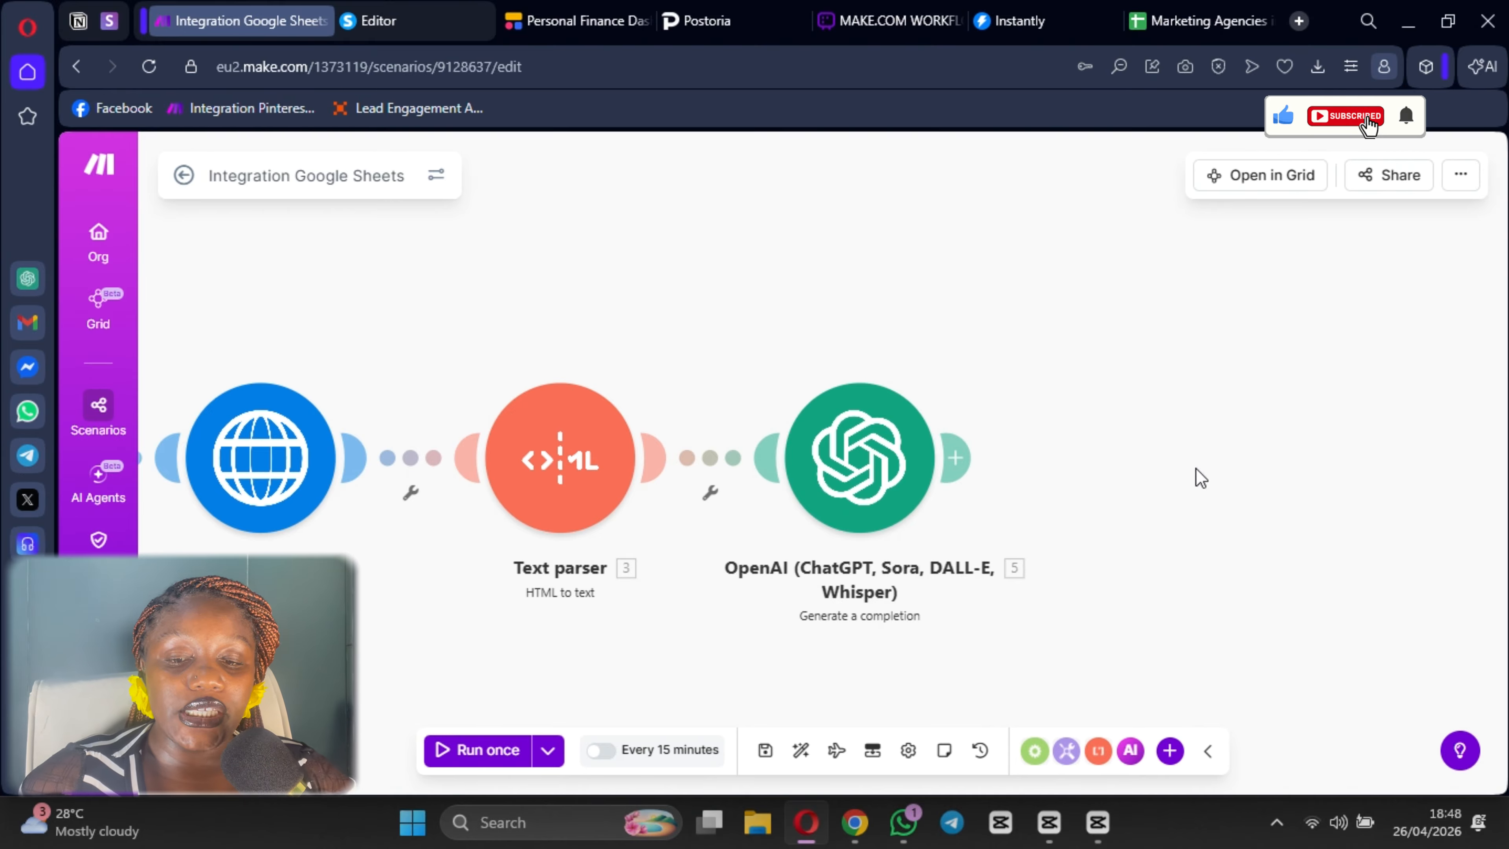
click(956, 462)
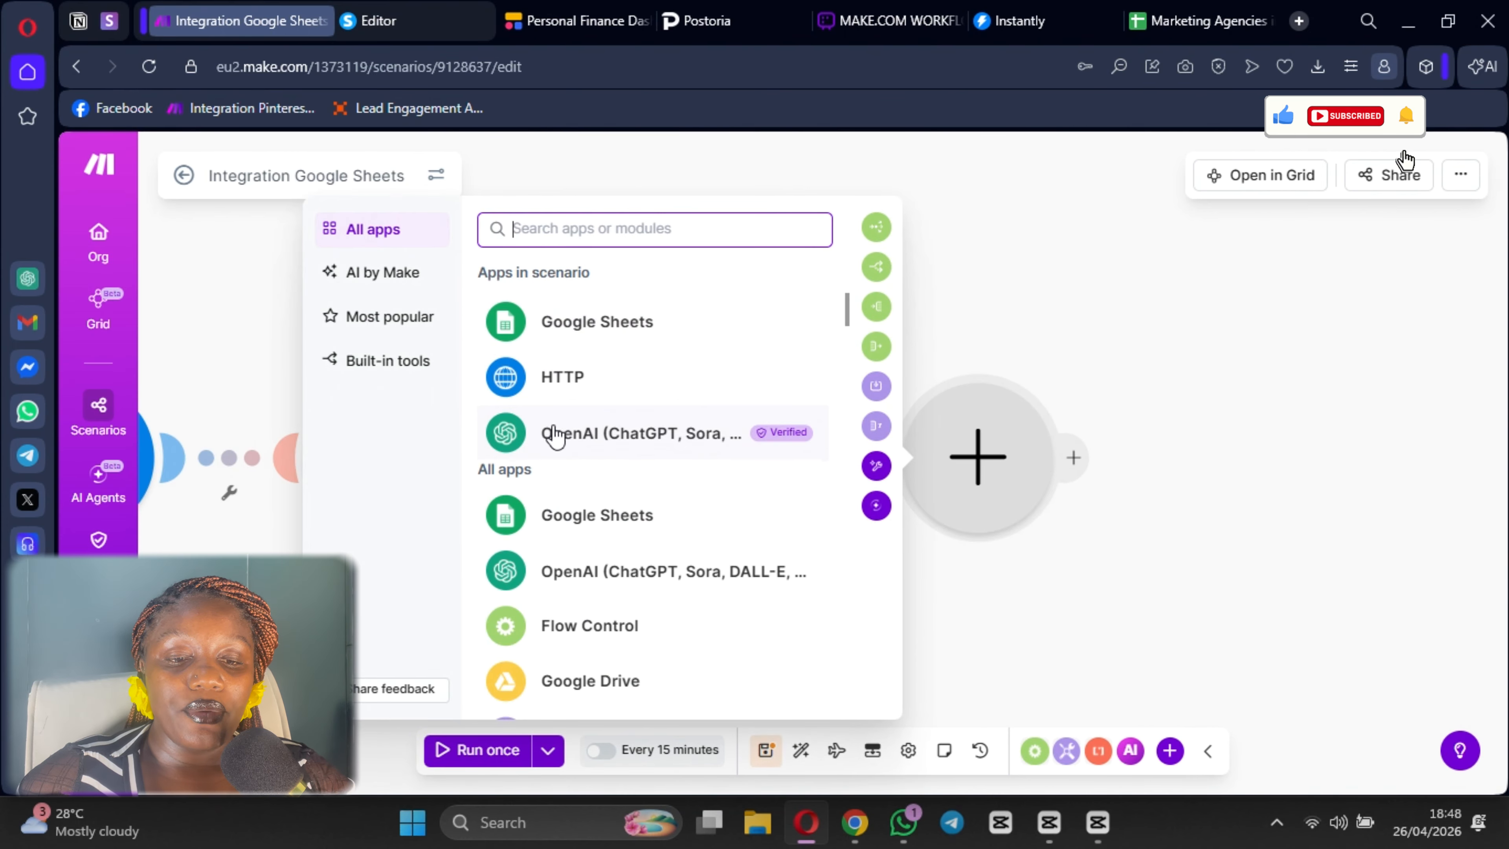
click(555, 435)
scroll(529, 610, down, 5)
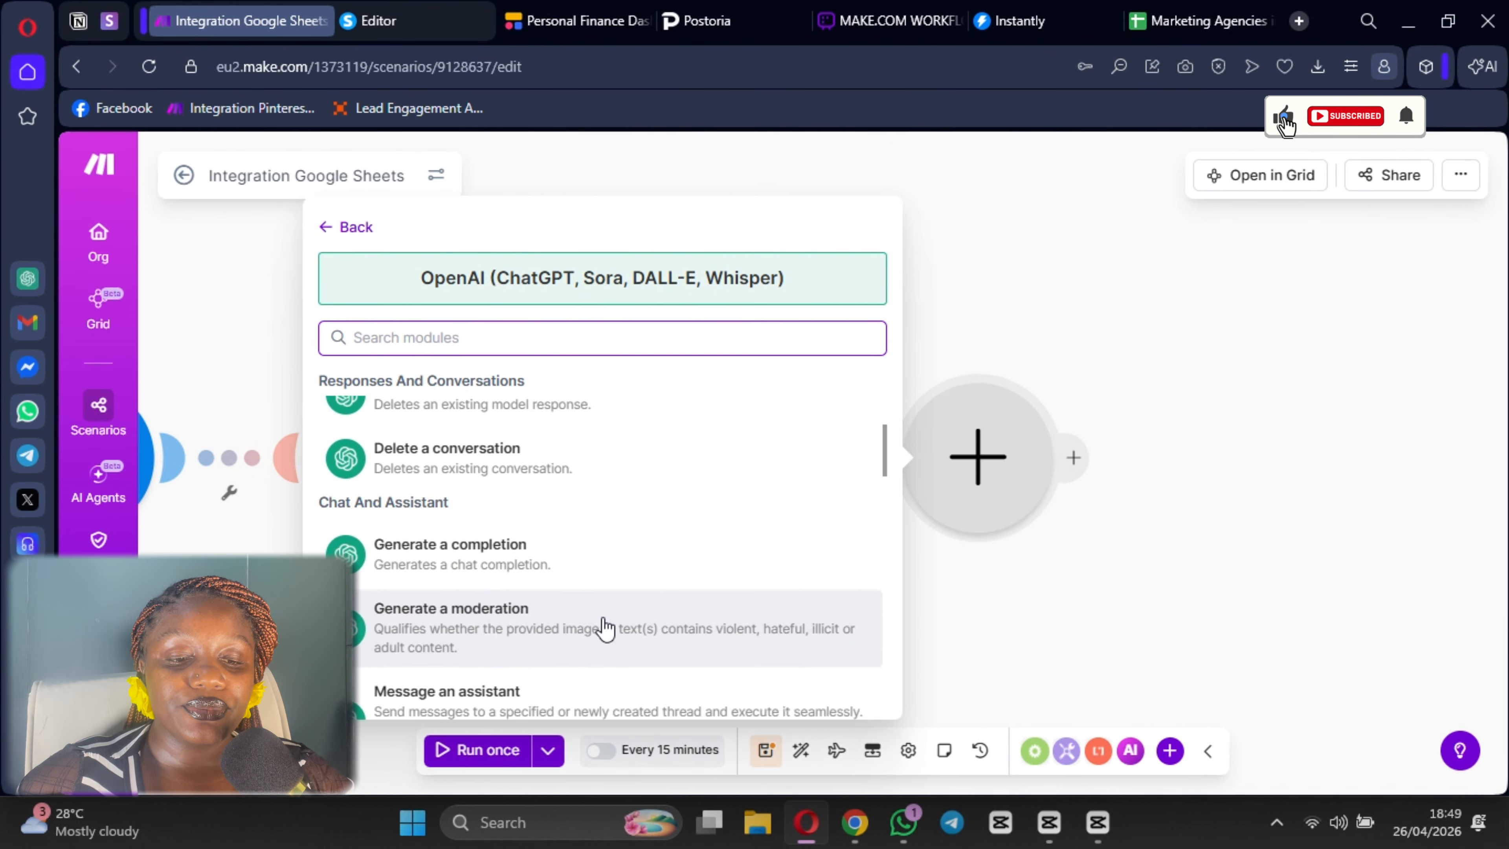
click(576, 568)
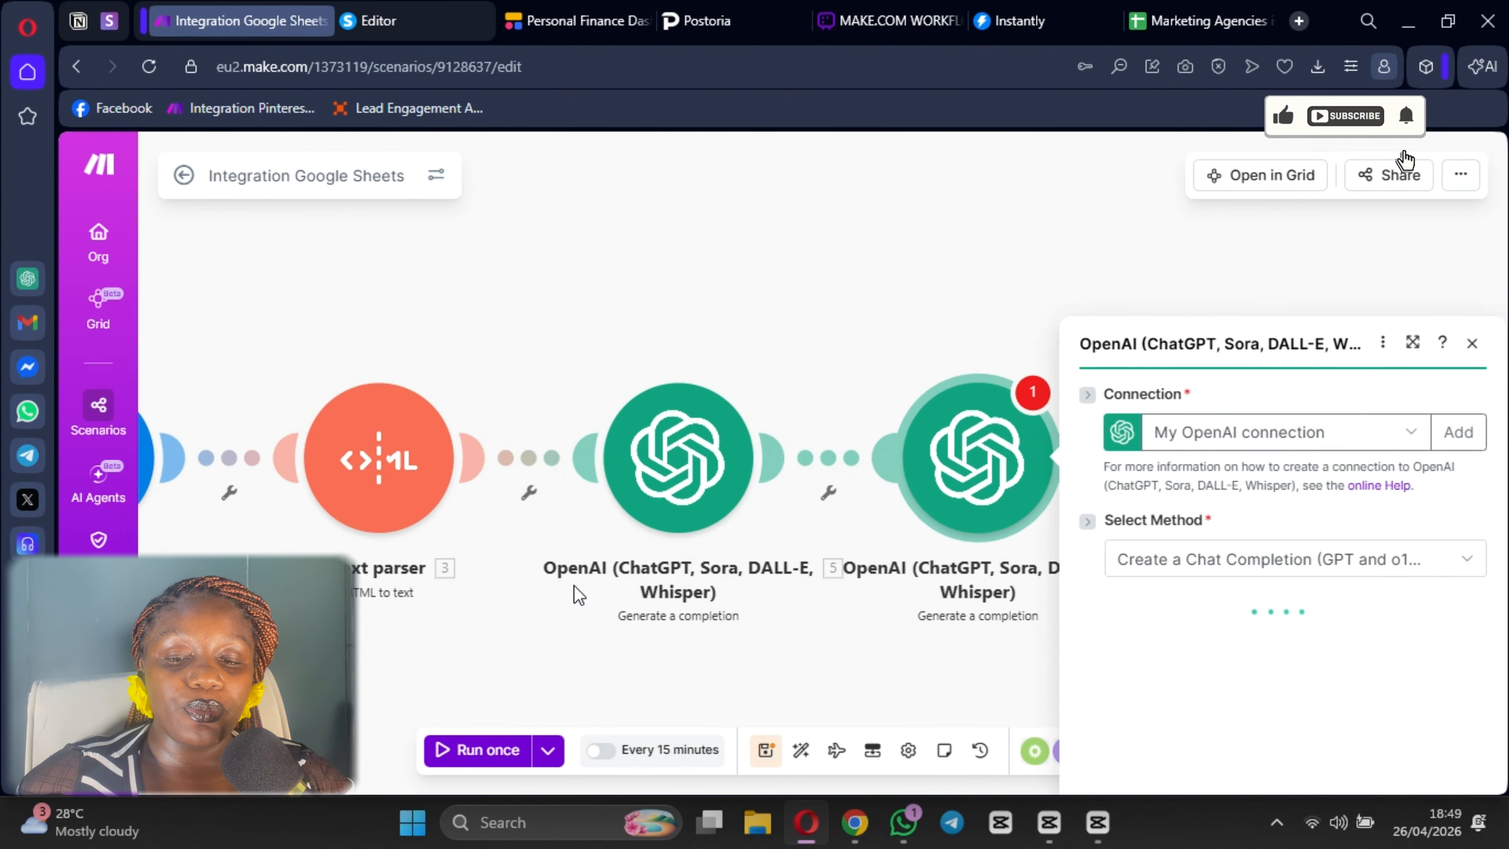
- Set the new OpenAI module's model to o4-mini (system)
scroll(1155, 490, down, 2)
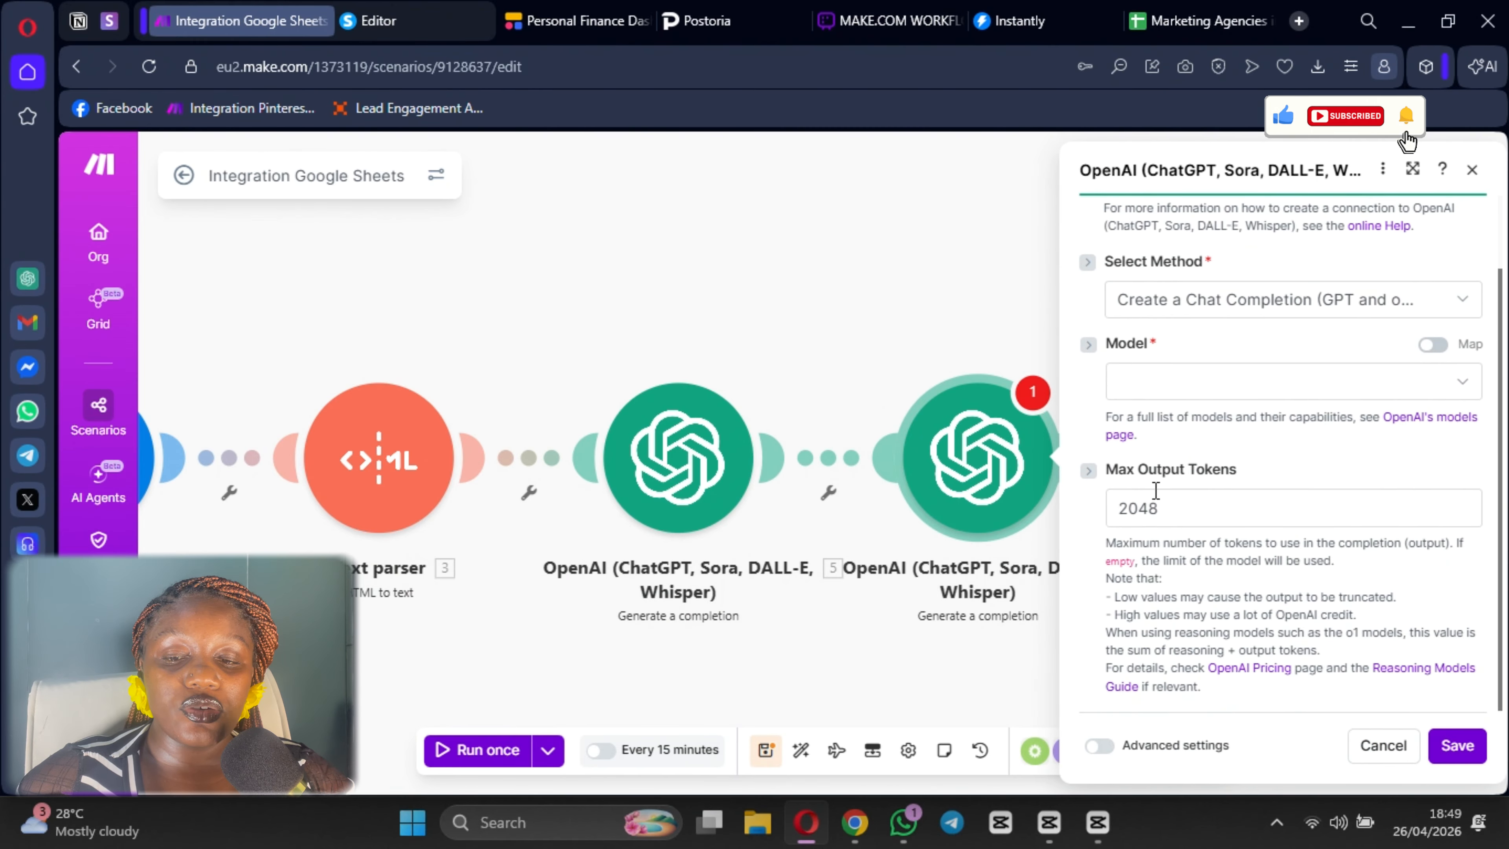
click(1209, 380)
scroll(1213, 621, down, 10)
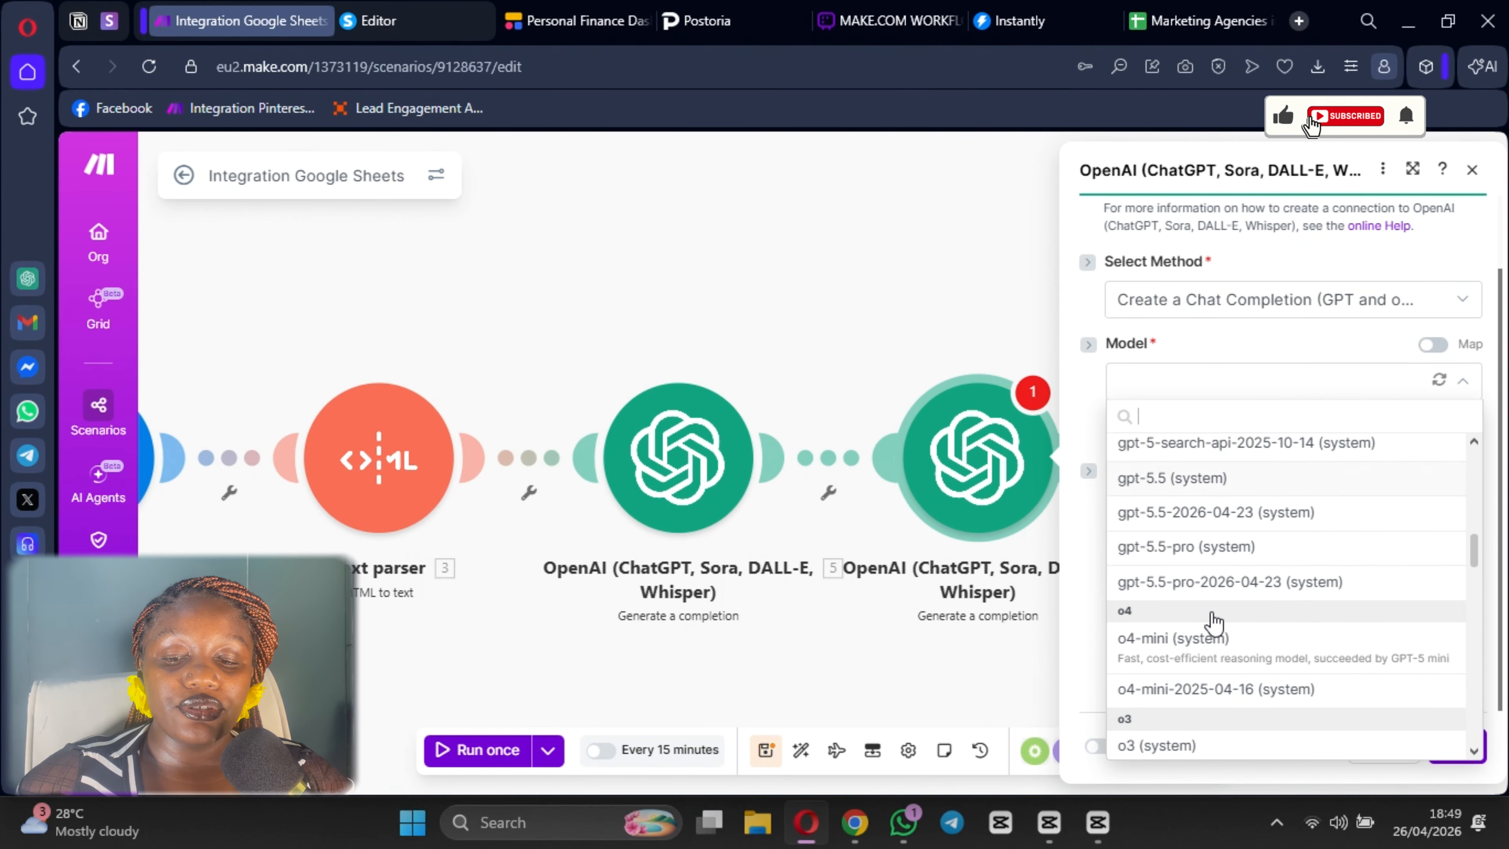
scroll(1214, 621, down, 2)
click(1239, 544)
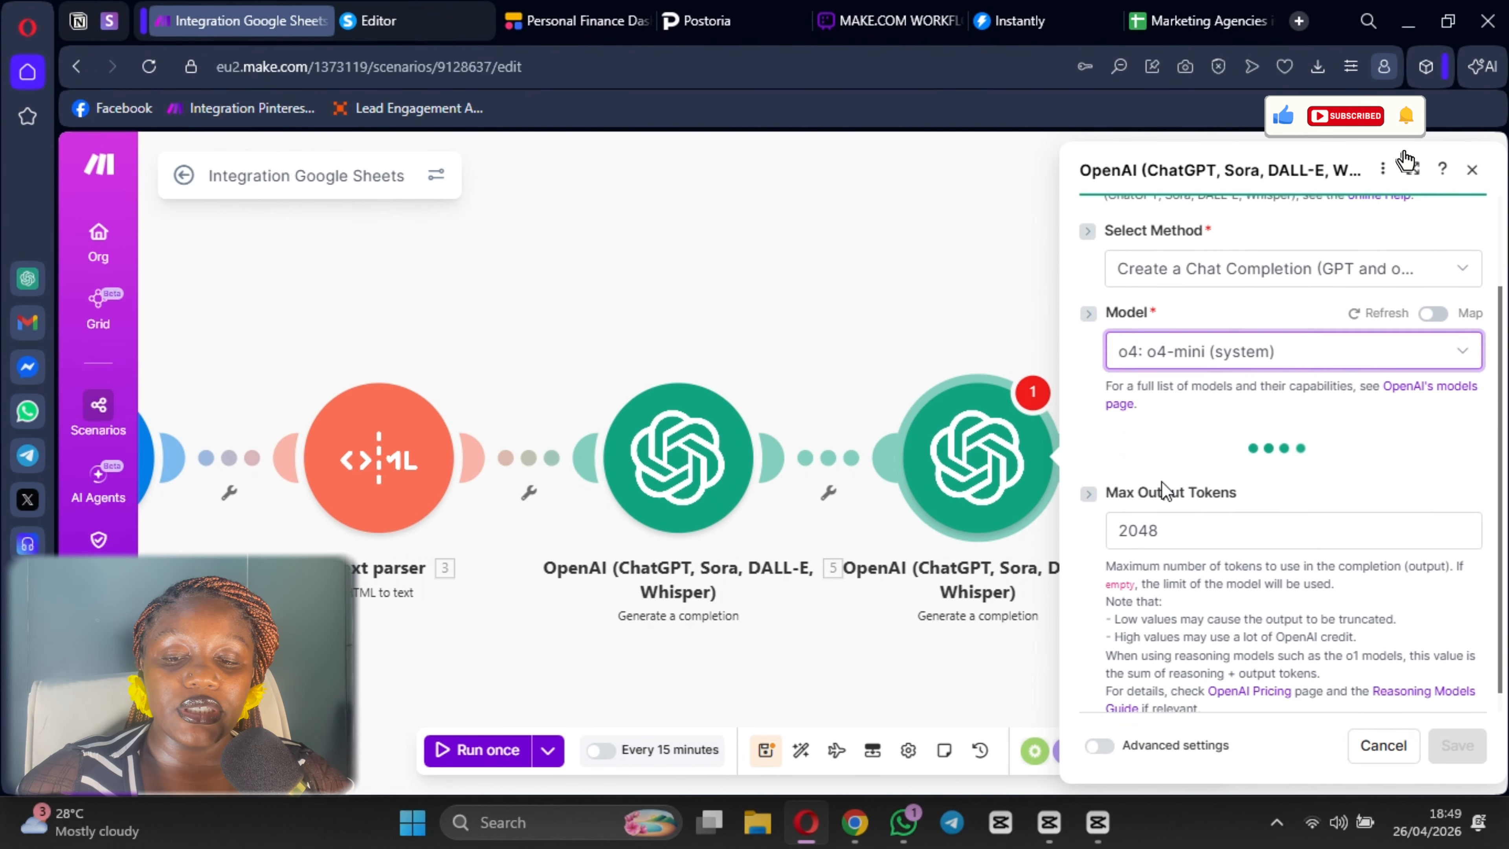
- Add a first message to the new OpenAI module with the Developer / System role
click(1162, 442)
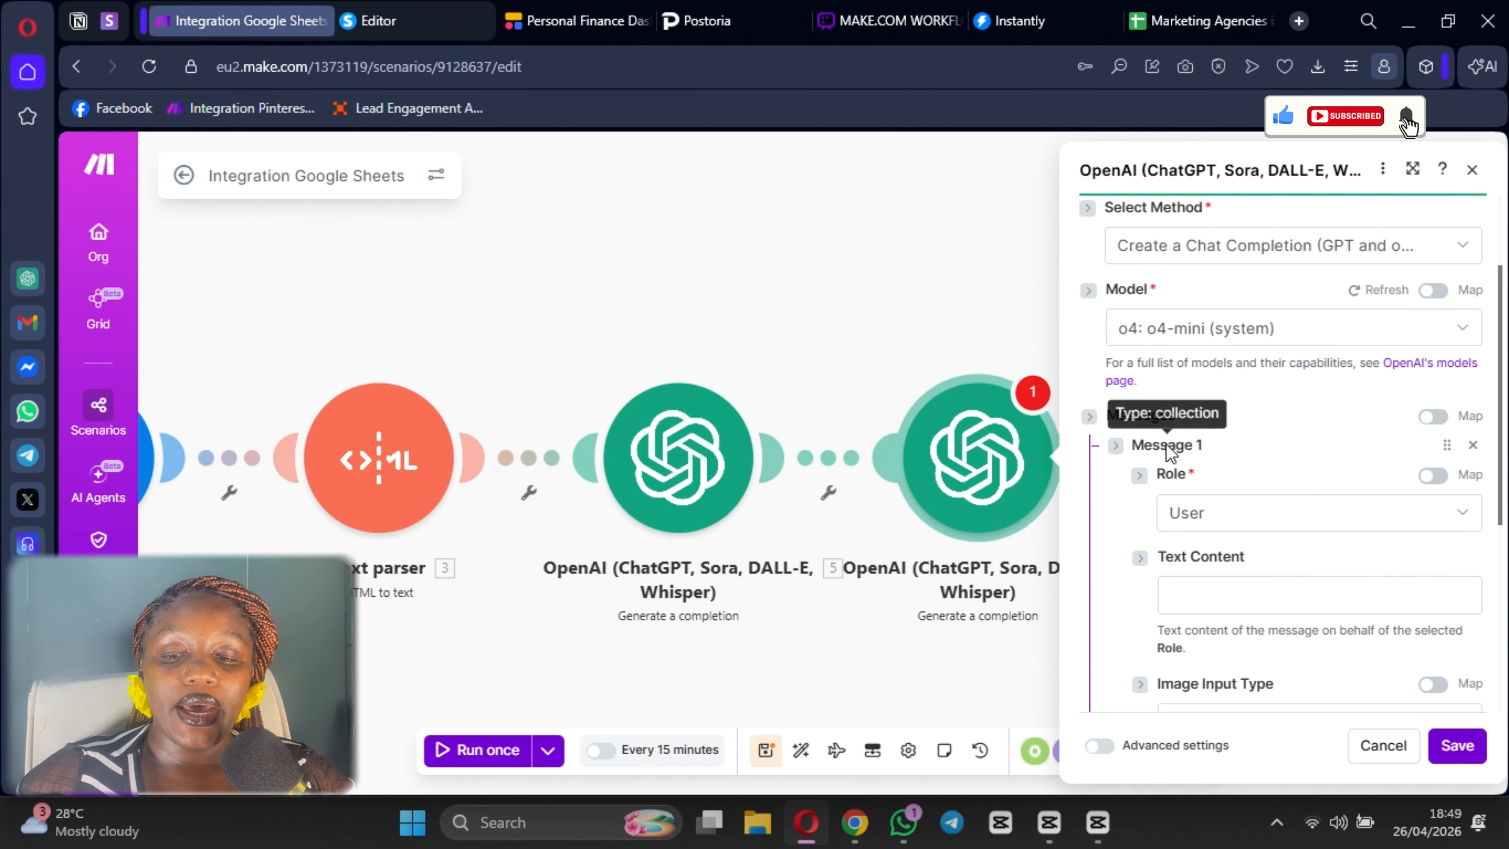
click(1223, 516)
click(1239, 615)
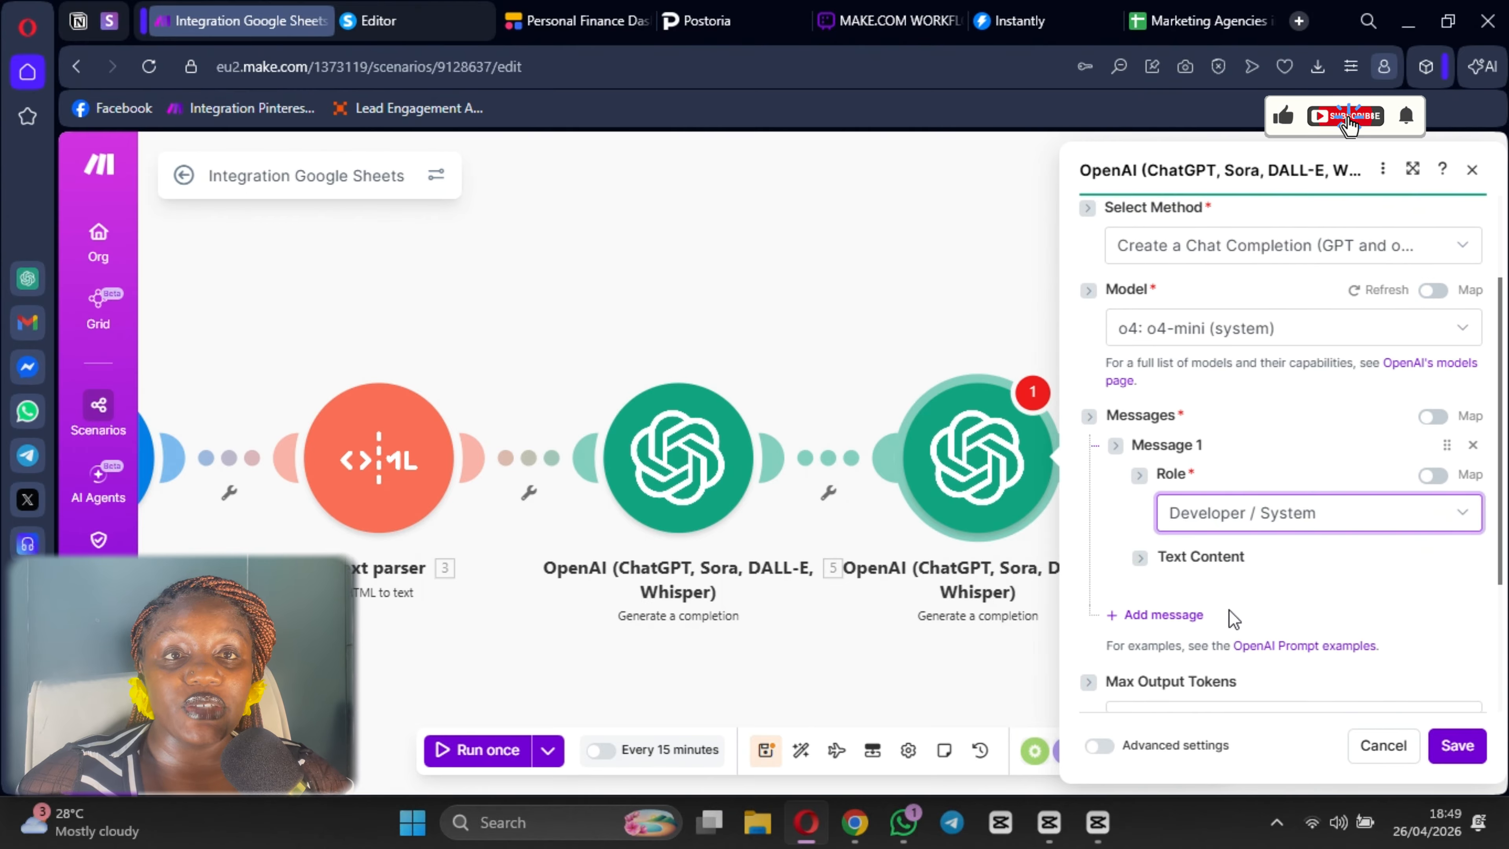
- Switch to the ChatGPT conversation in Chrome and copy the whole high-converting opener prompt, from "You are an elite SDR" to "Output only the opener."
click(854, 822)
scroll(873, 585, down, 5)
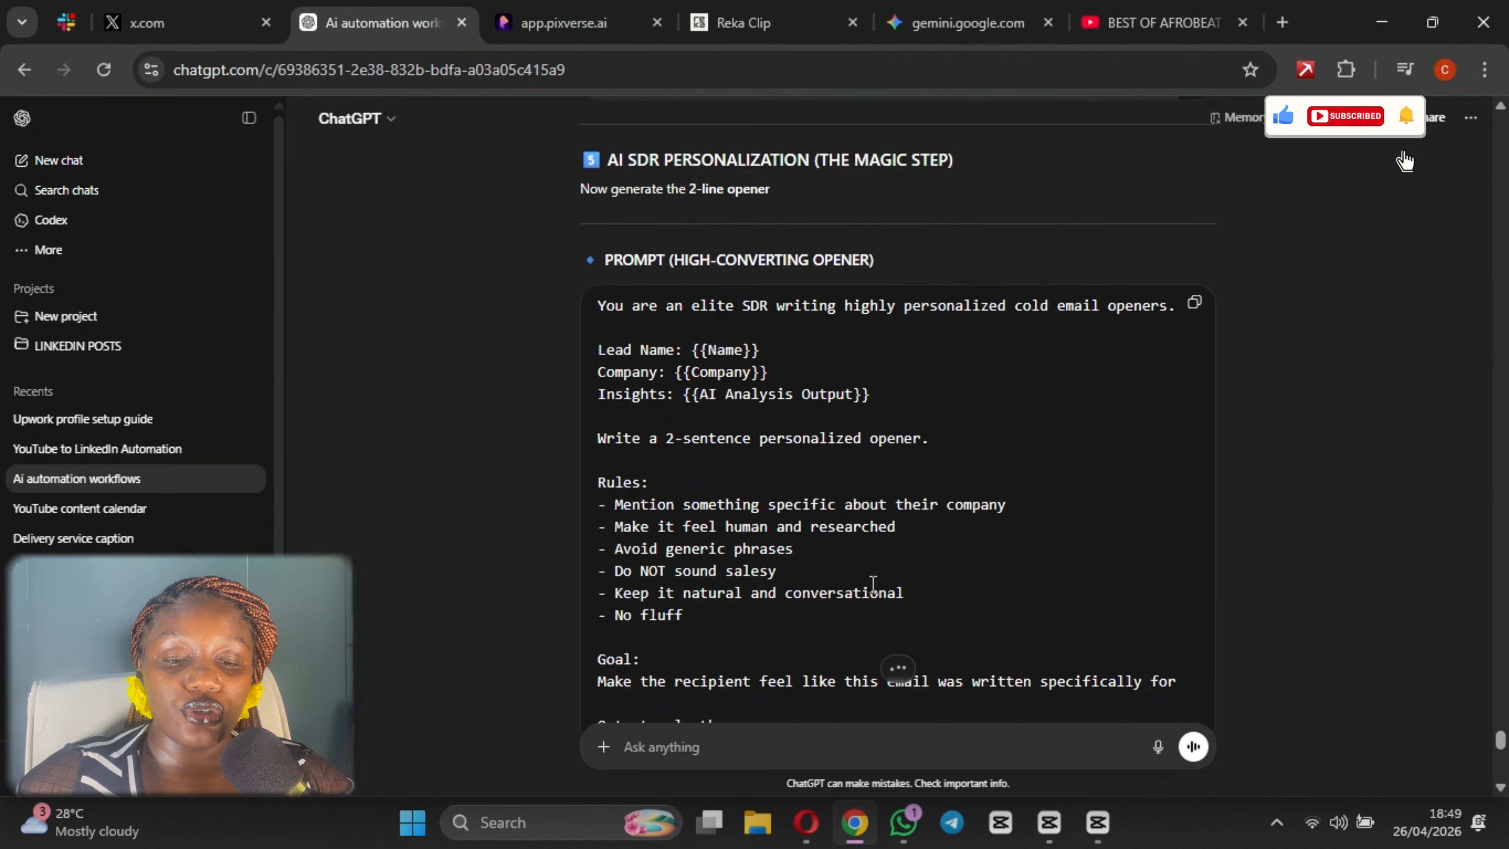
scroll(873, 584, down, 3)
scroll(870, 440, up, 3)
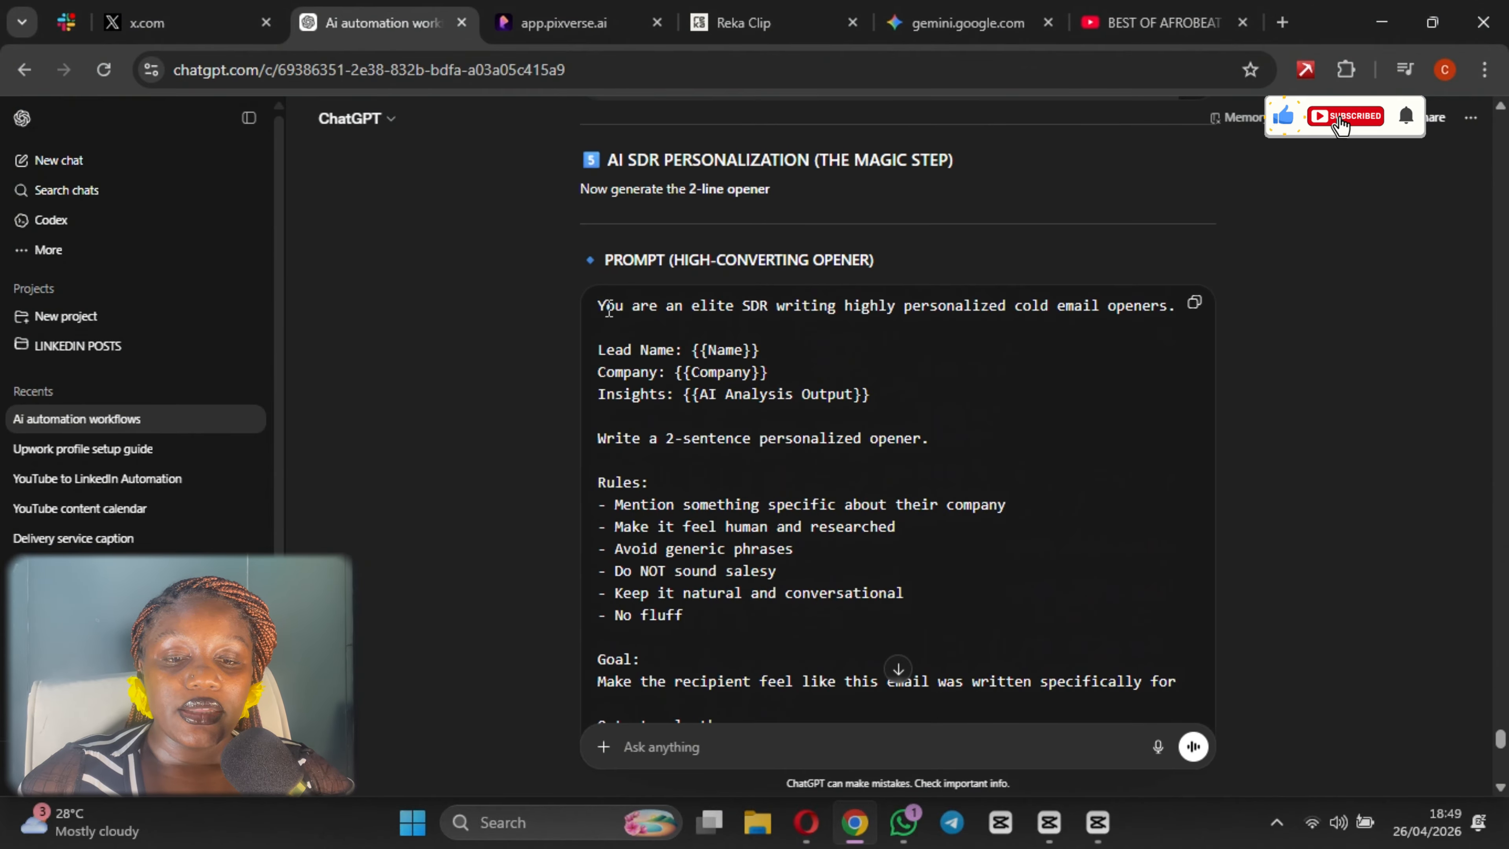
drag(600, 300, 827, 634)
scroll(777, 573, down, 3)
scroll(825, 392, up, 1)
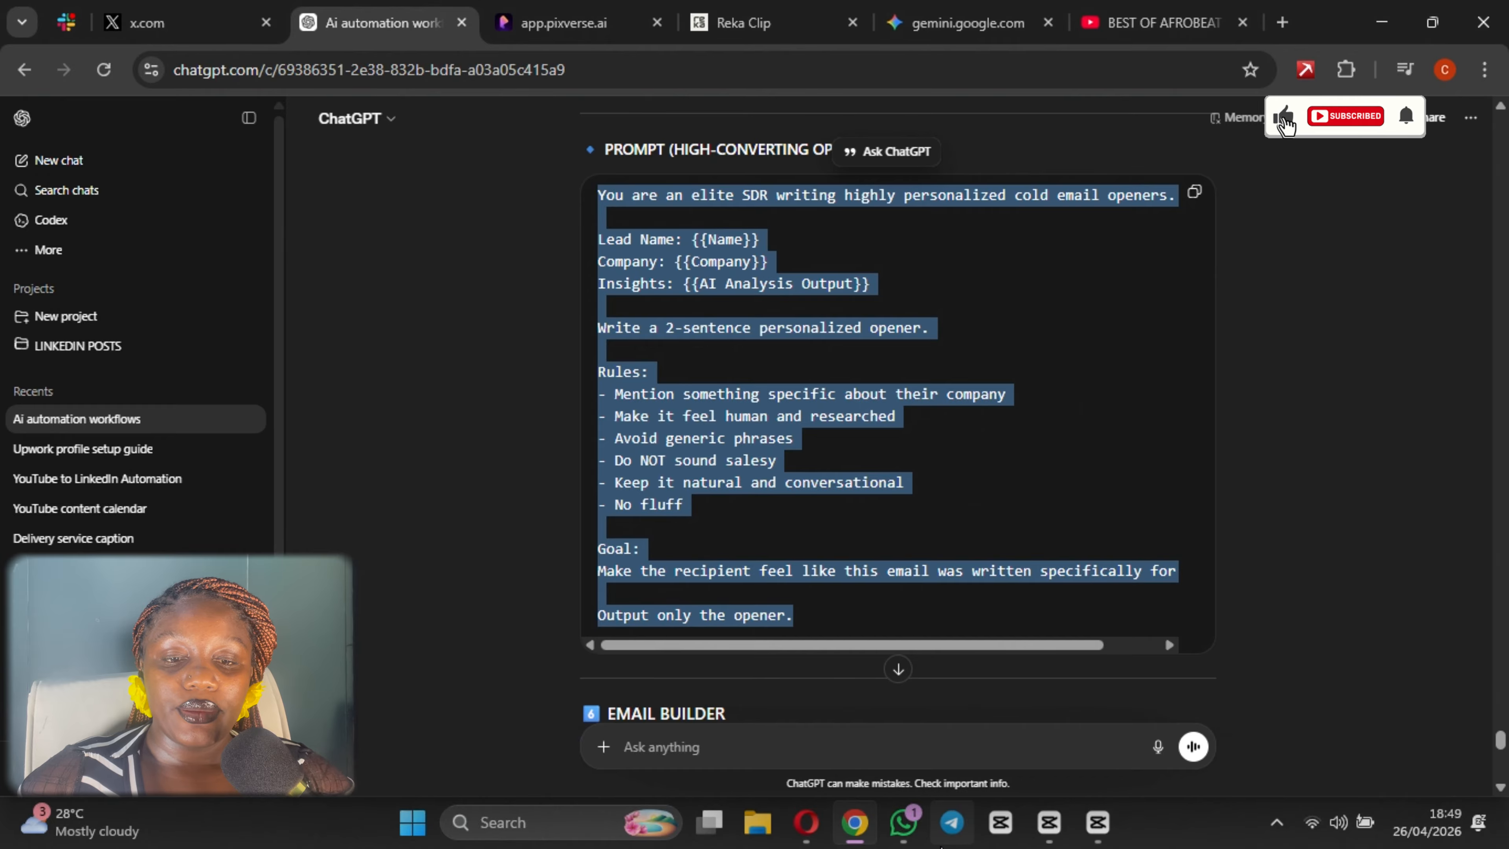
- Return to the Make scenario in Opera and paste the opener prompt as the Developer / System message's text content
mouse_move(807, 829)
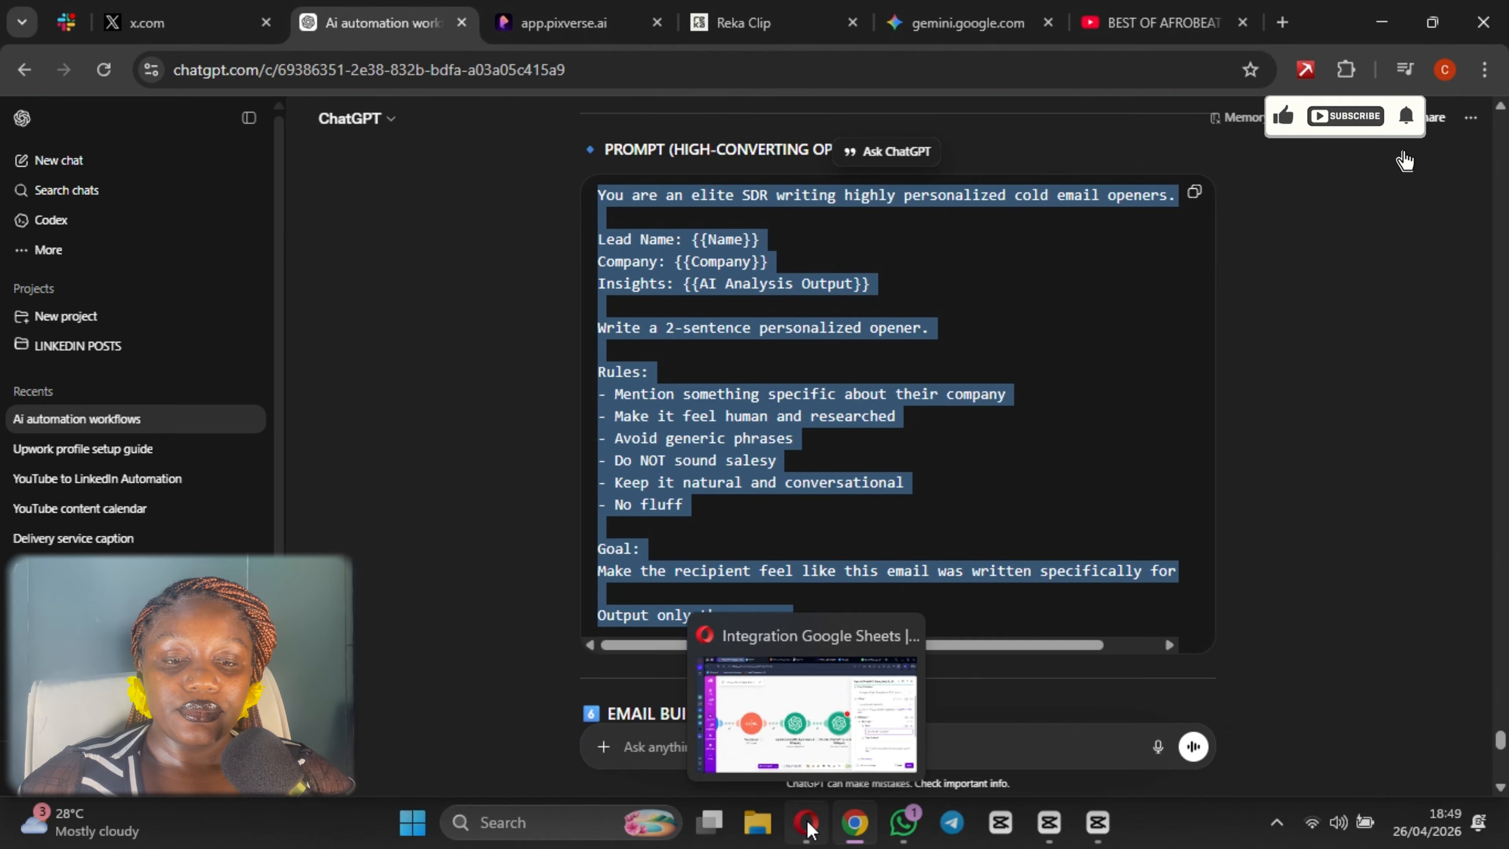
click(822, 815)
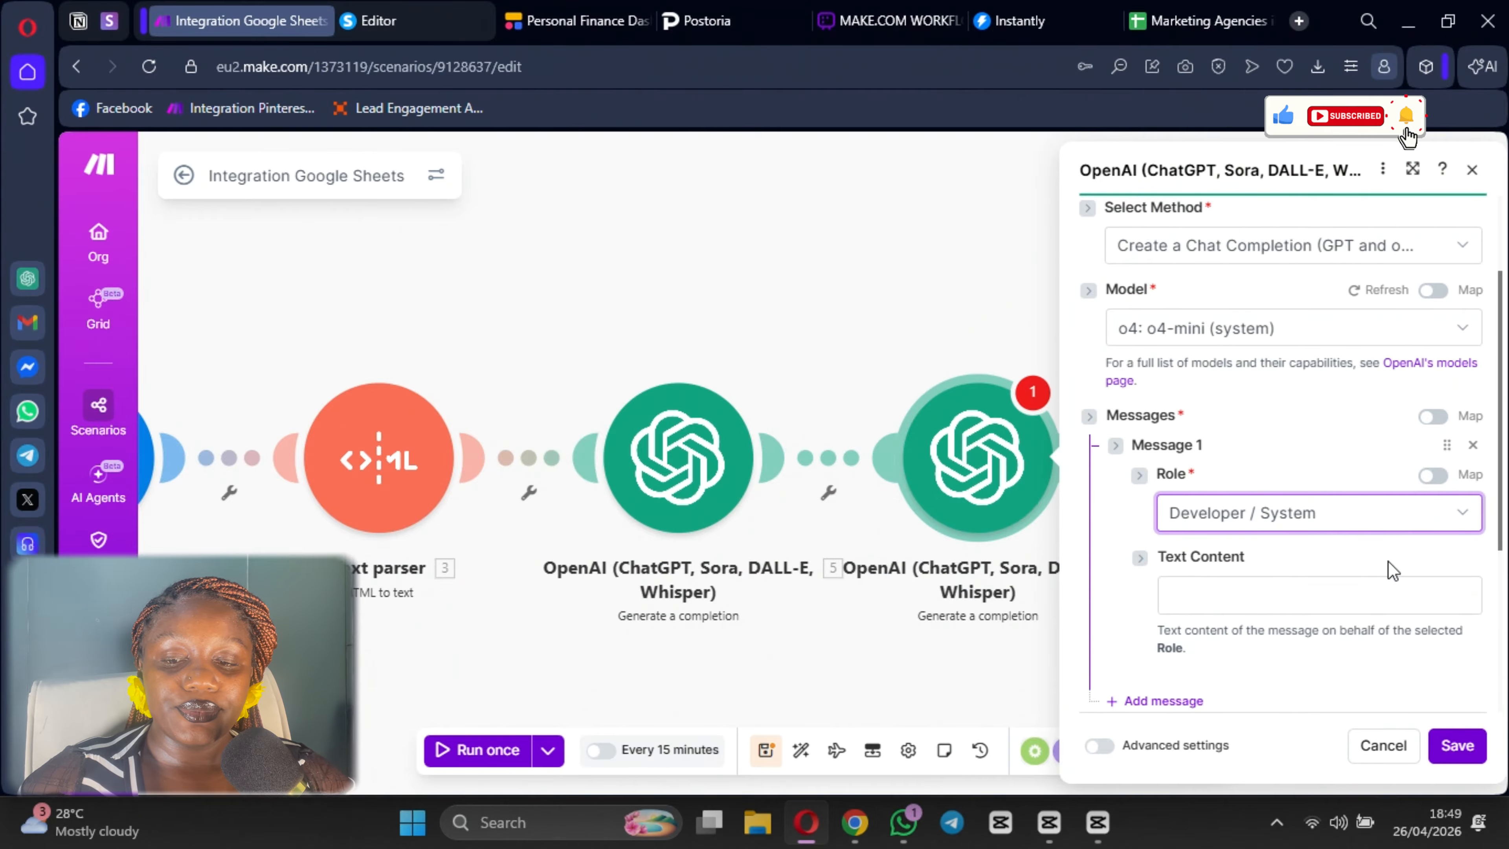
click(1278, 598)
text(Write a 2-sentence personalized opener.  Rules: - Mention something specific about their company - Make it feel human and researched - Avoid generic phrases - Do NOT sound salesy - Keep it natural and conversational - No fluff  Goal: Make the recipient feel like this email was written specifically for them.  Output only the opener.)
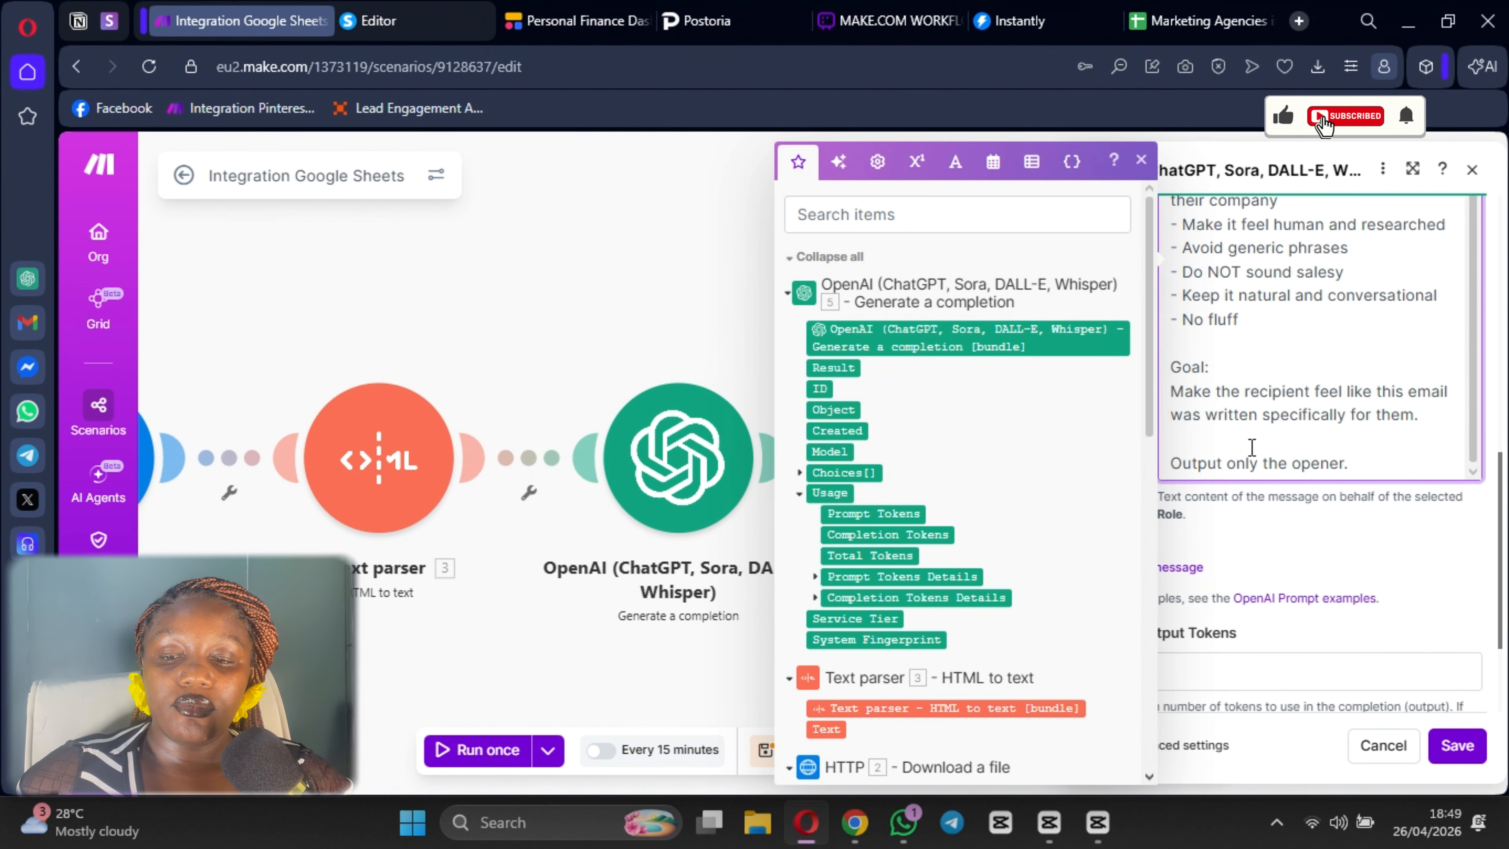
- Review the pasted opener prompt and change its "Company:" label to "Company Name:"
scroll(1290, 410, up, 5)
scroll(1290, 411, down, 5)
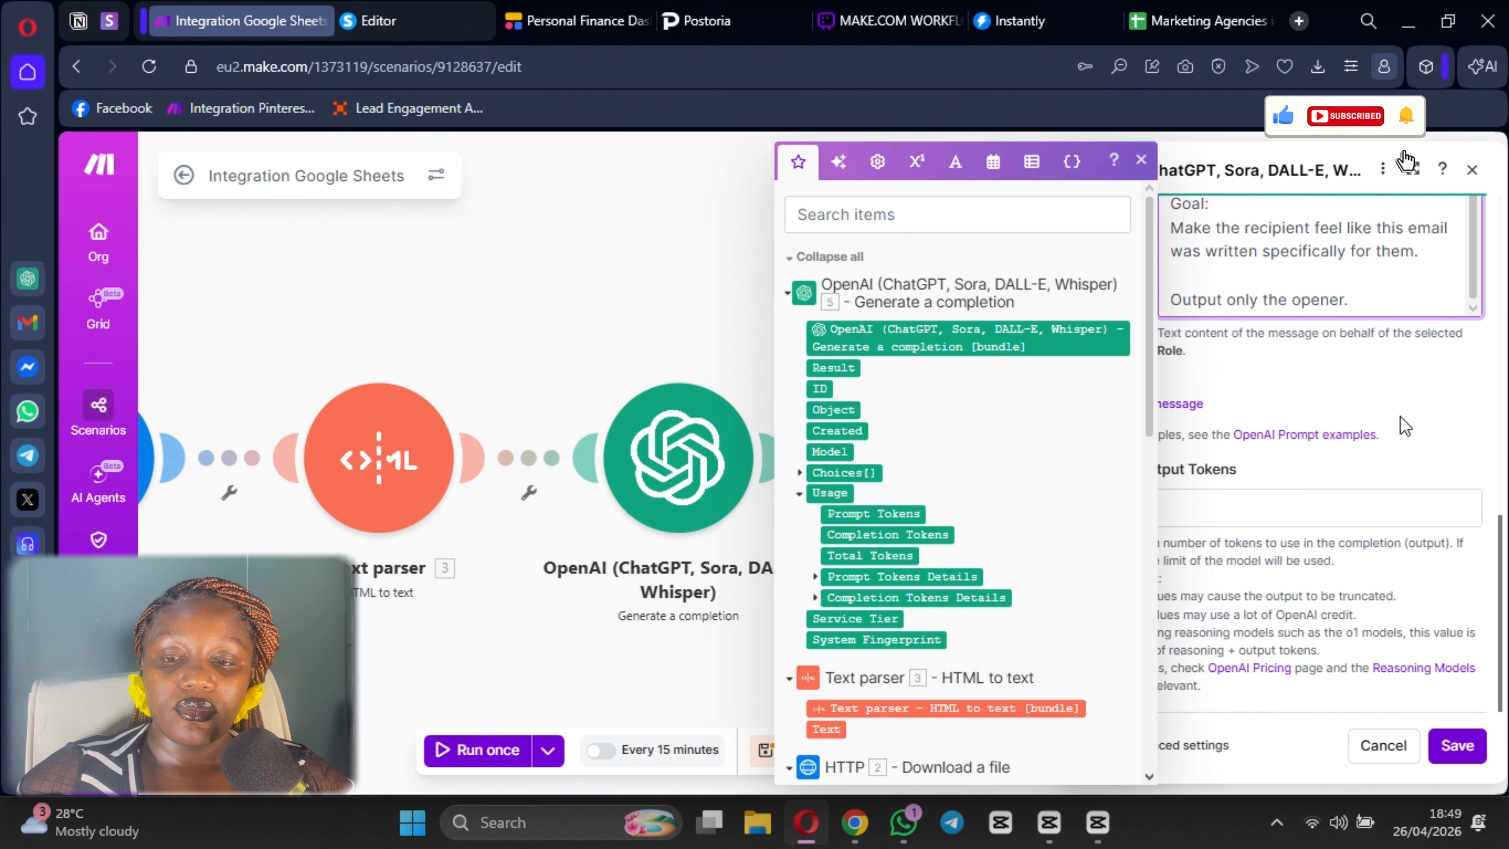
scroll(1325, 391, up, 10)
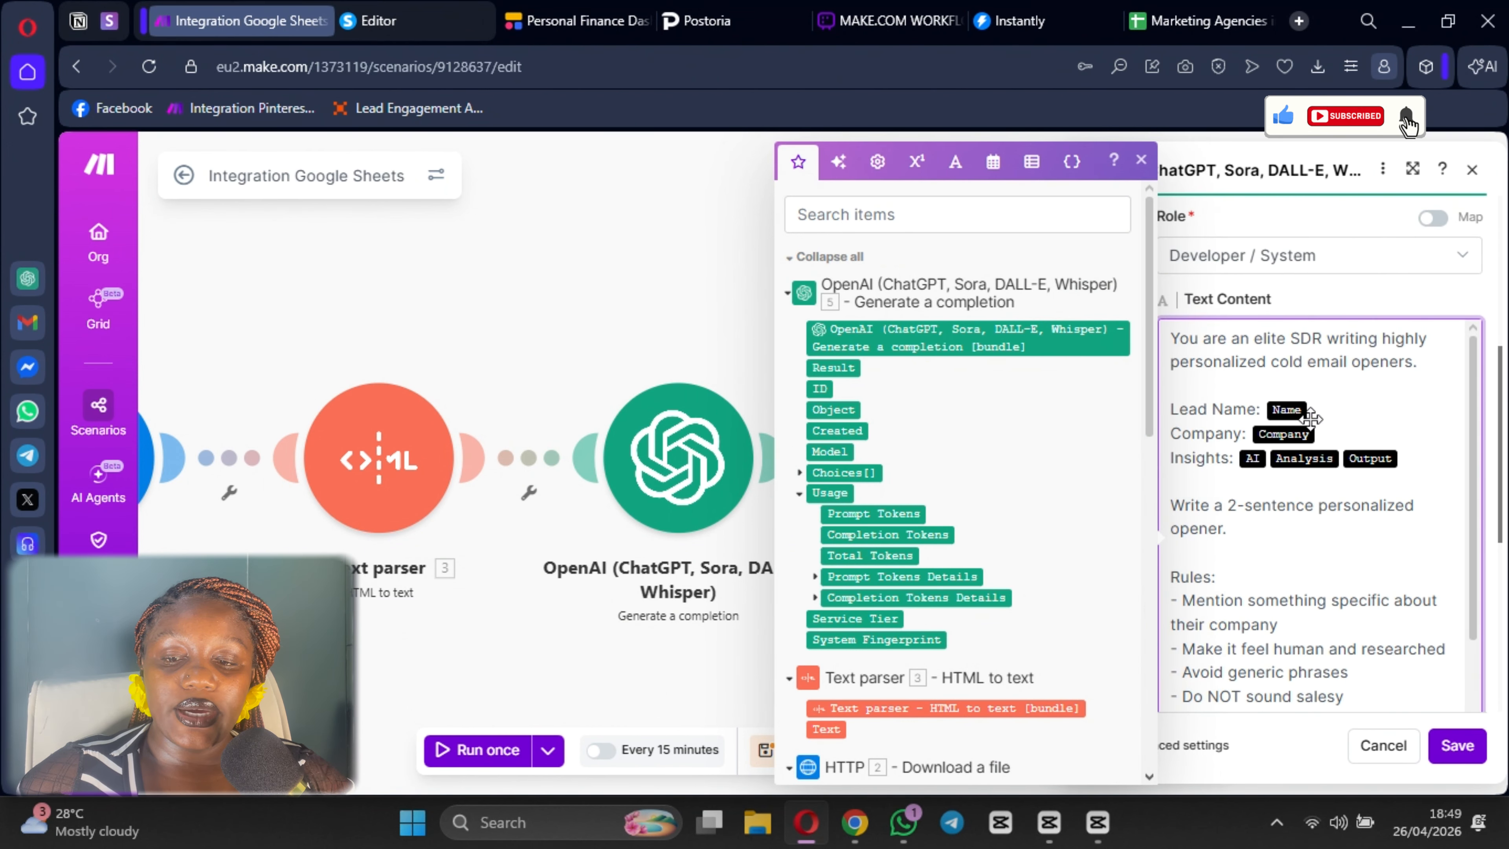
scroll(1301, 397, down, 1)
scroll(1289, 396, up, 2)
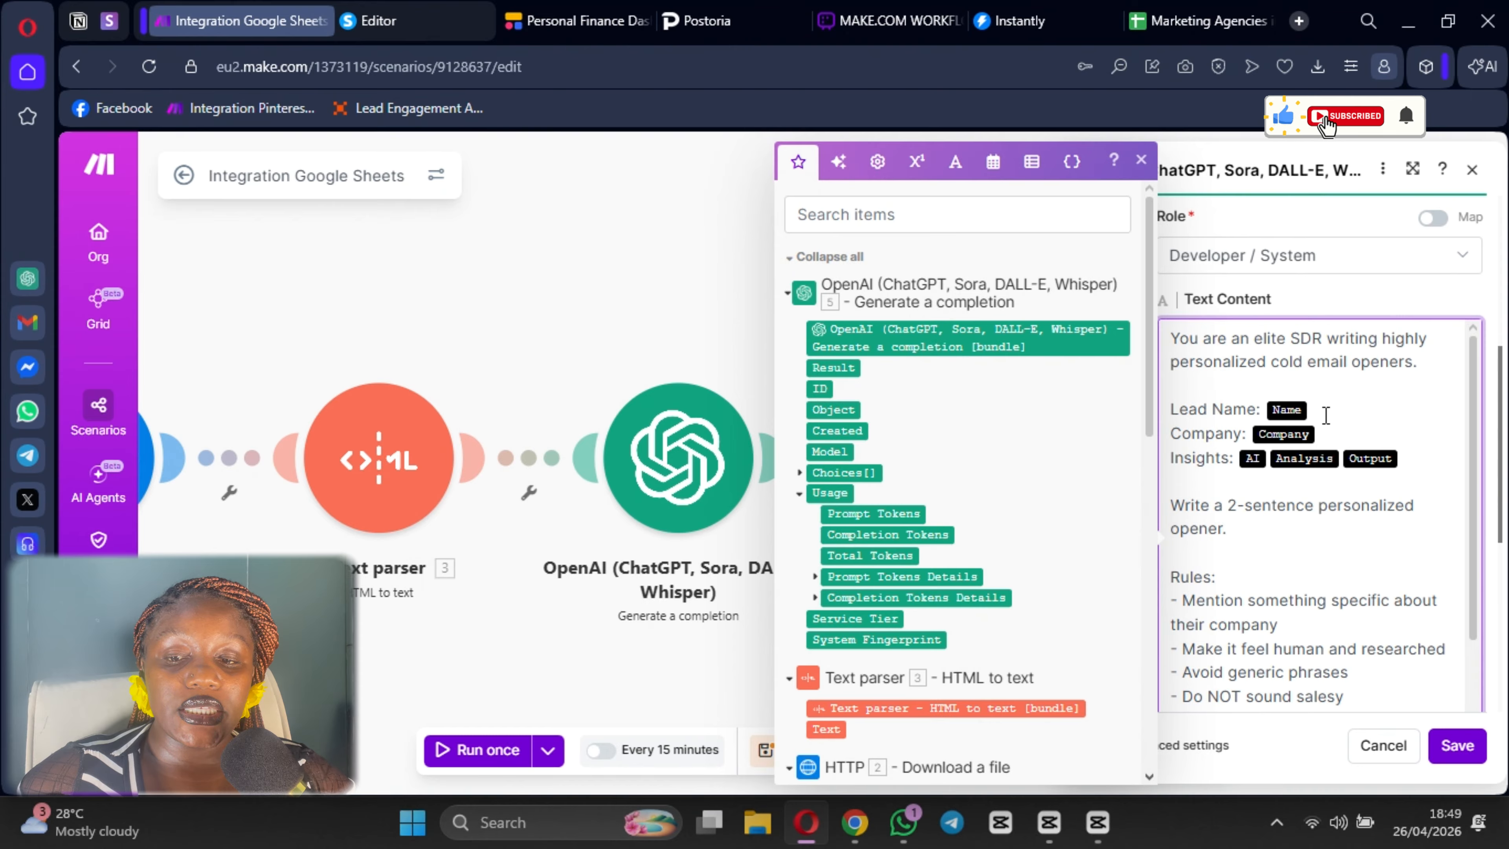
click(1247, 425)
text(Name)
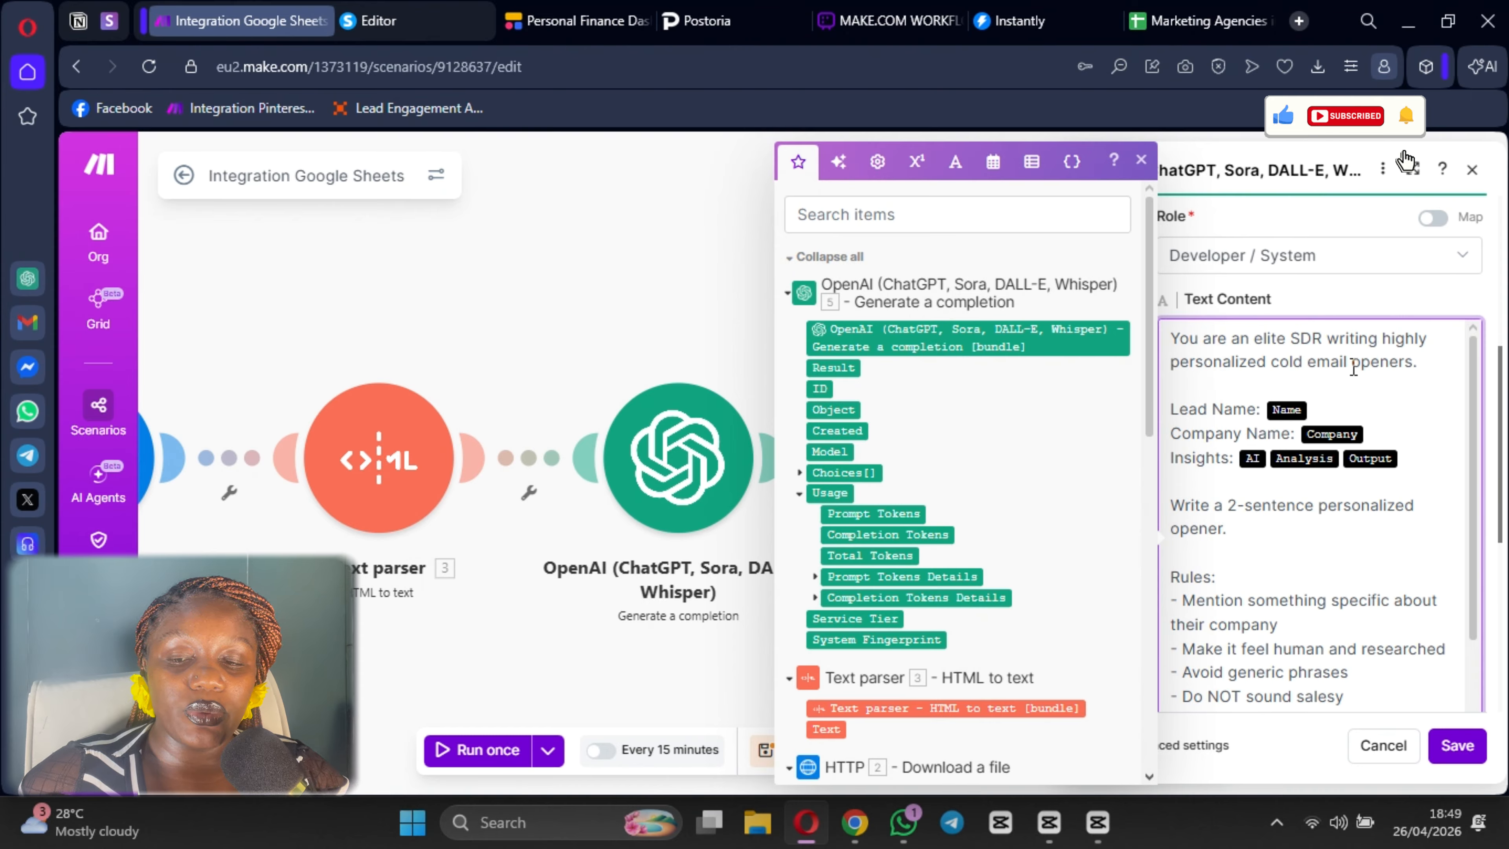
- Delete the Lead Name line with its Name placeholder from the opener prompt
click(1328, 416)
key(BackSpace)
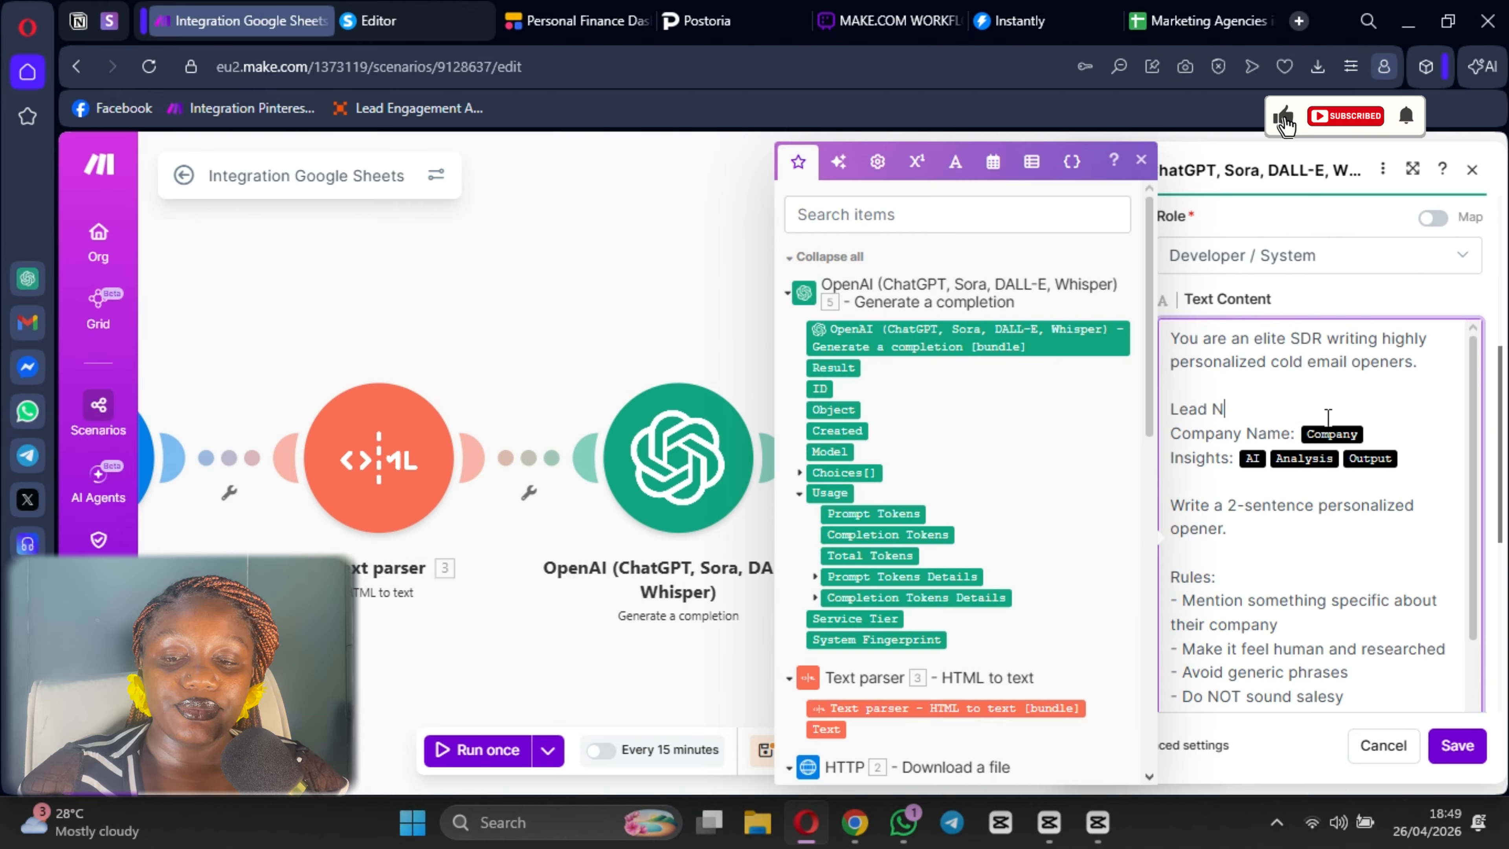
key(BackSpace)
key(BackSpace)
key(BackSpace)
key(BackSpace)
key(BackSpace)
key(BackSpace)
key(BackSpace)
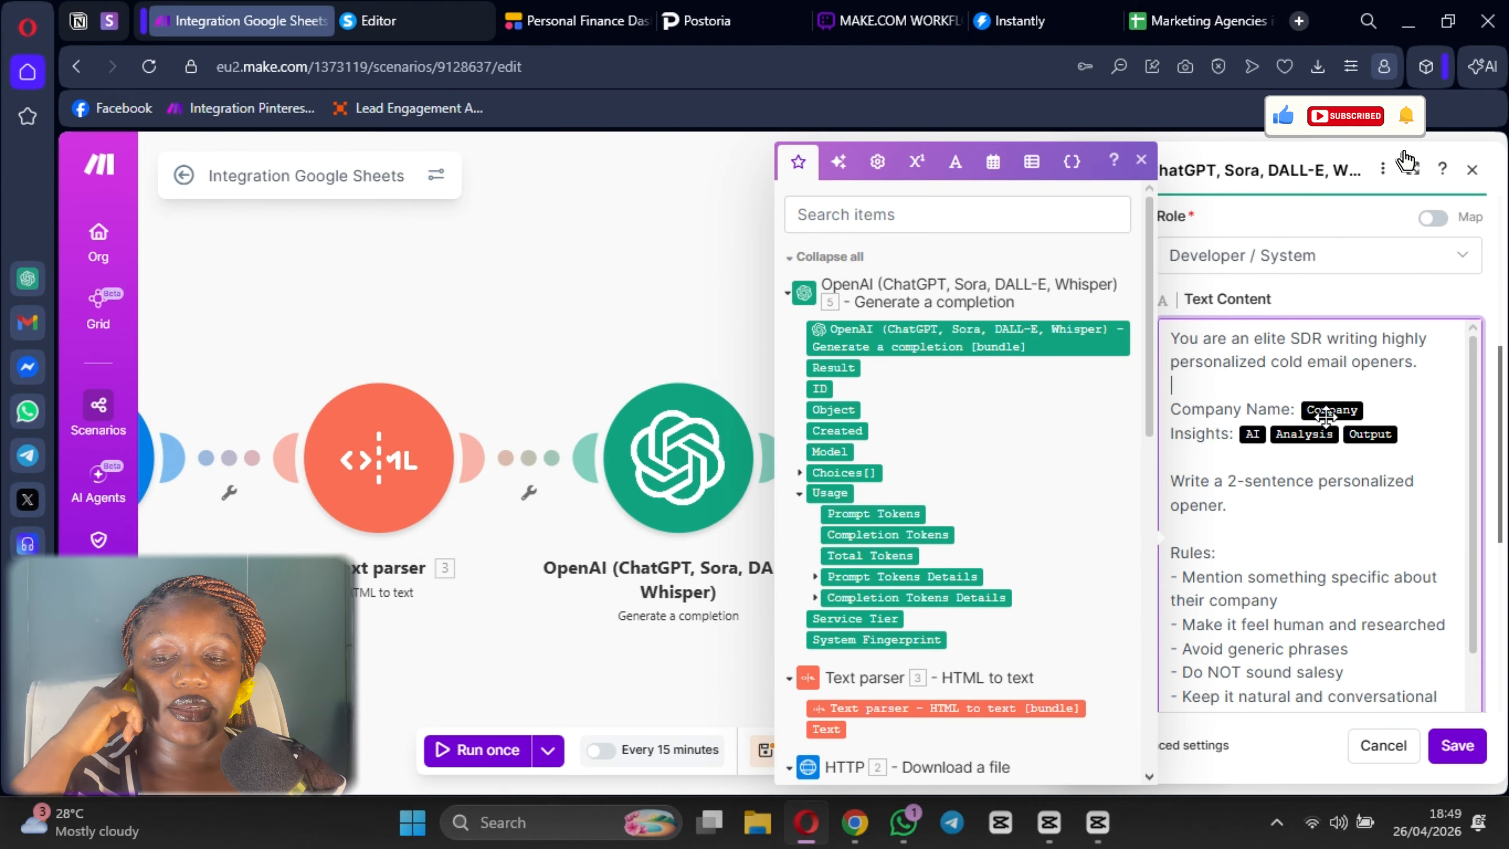
- Copy the Company Name line and the "Insights:" label from the prompt into the text content of a new second User message
scroll(1273, 491, down, 1)
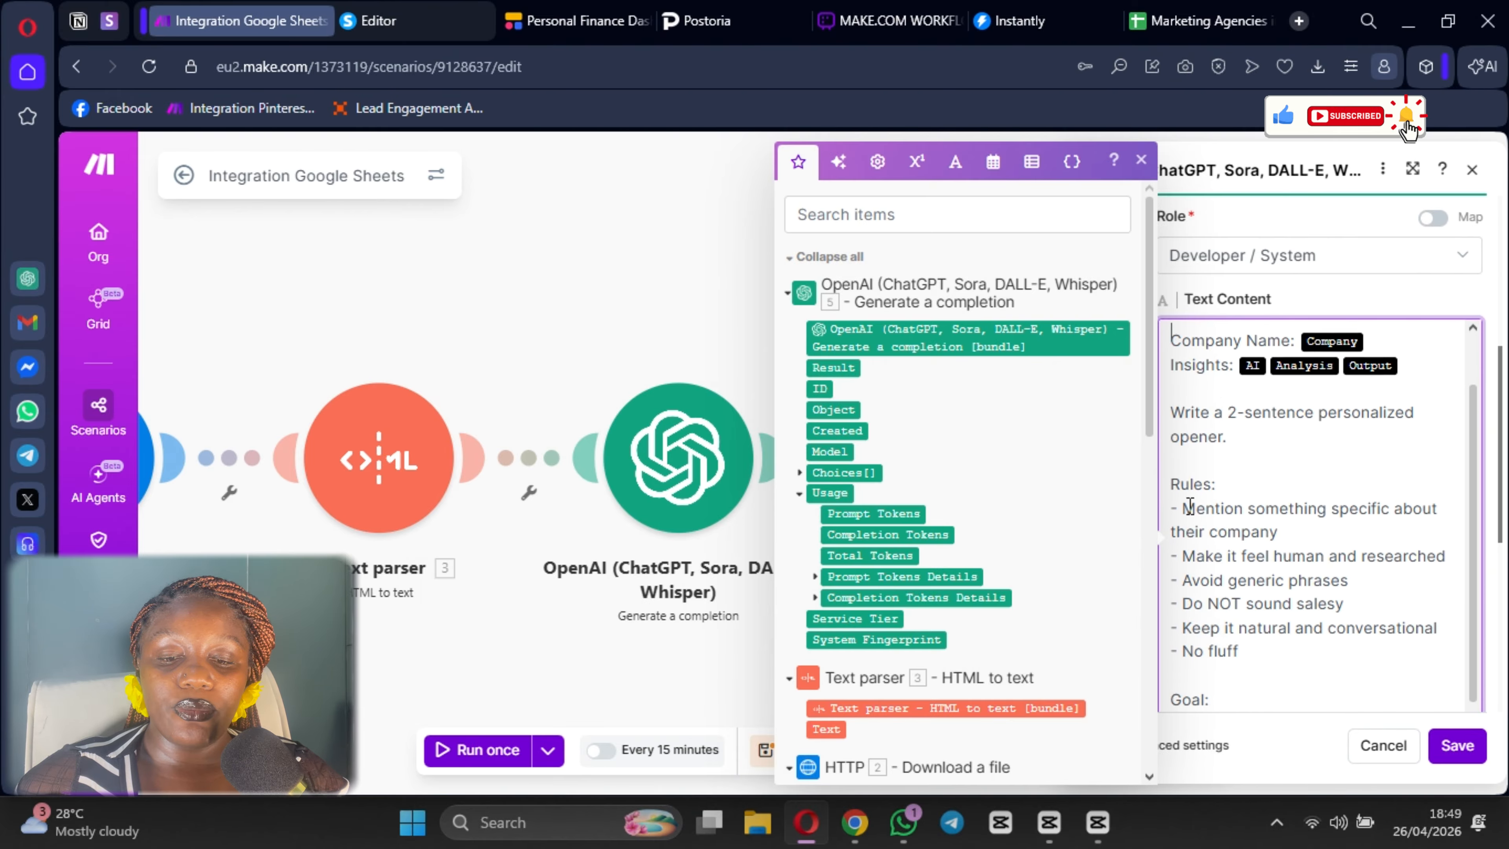
scroll(1273, 490, up, 1)
drag(1236, 429, 1185, 400)
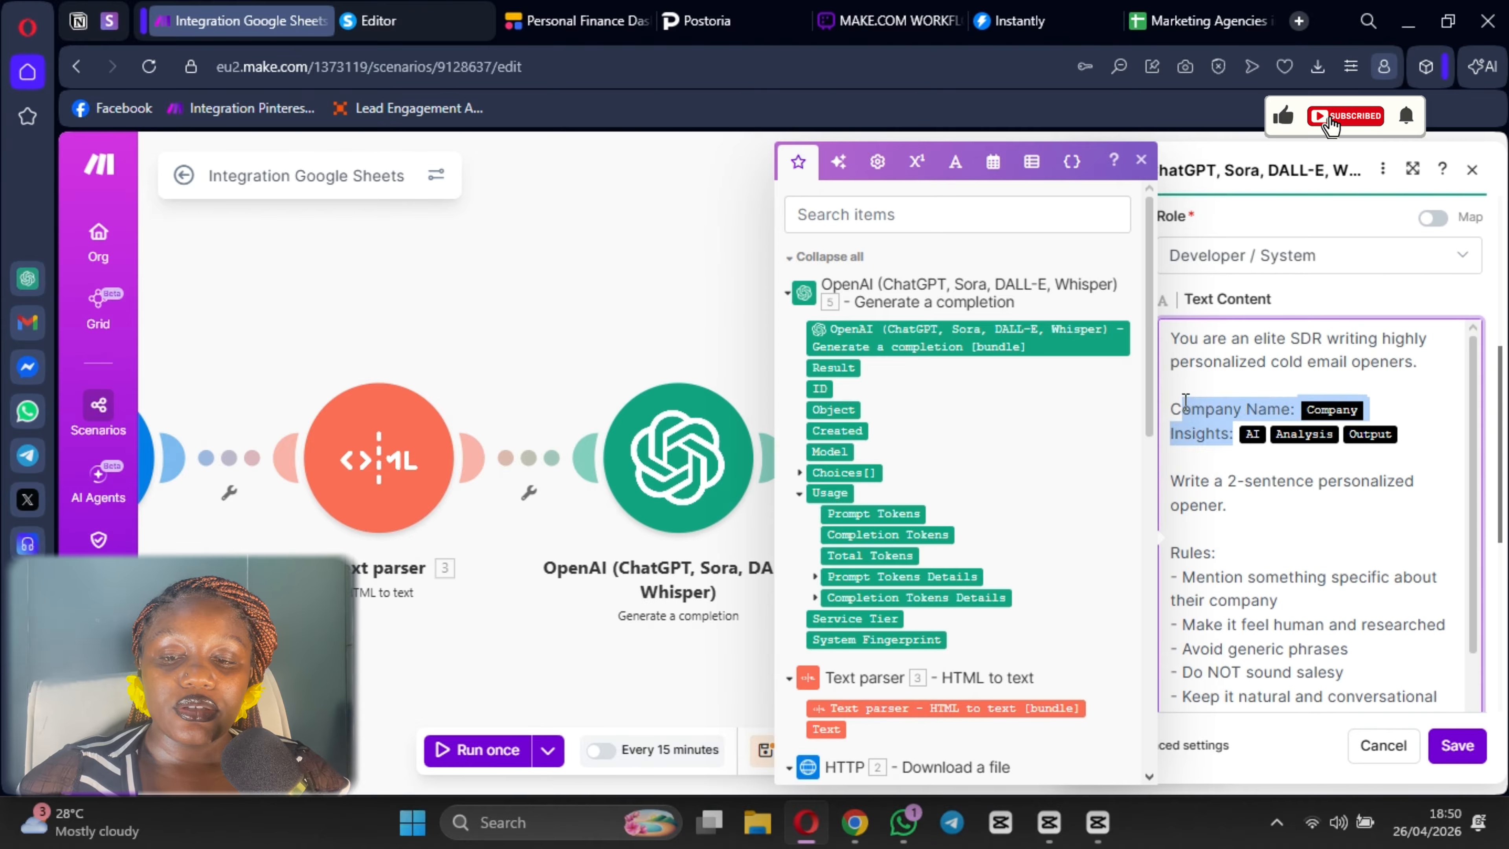
scroll(1325, 600, down, 8)
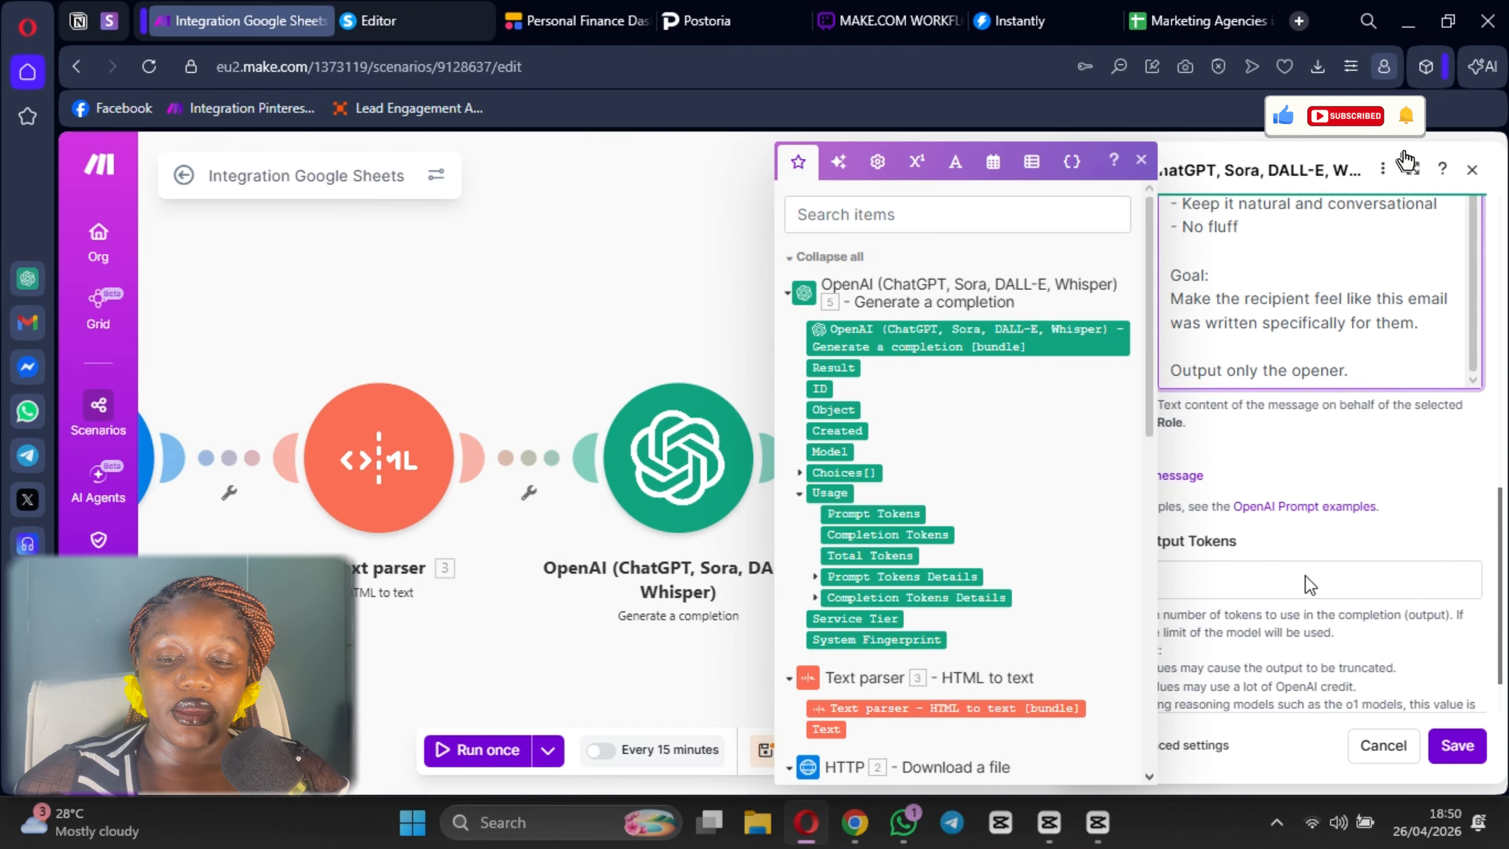
click(1192, 405)
click(1191, 405)
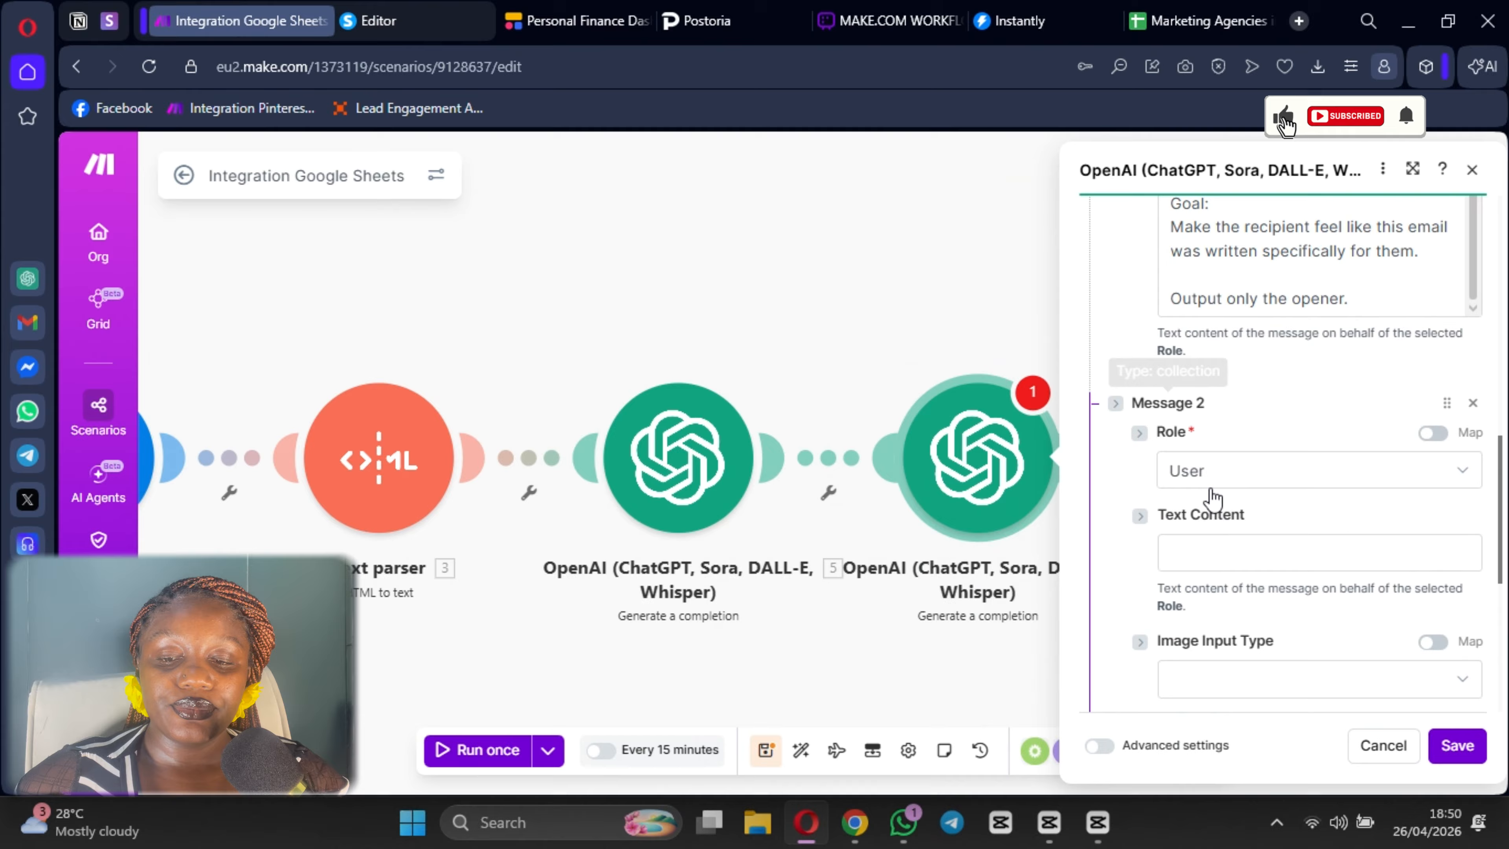
click(1219, 556)
text(Company Name: Company Insights:)
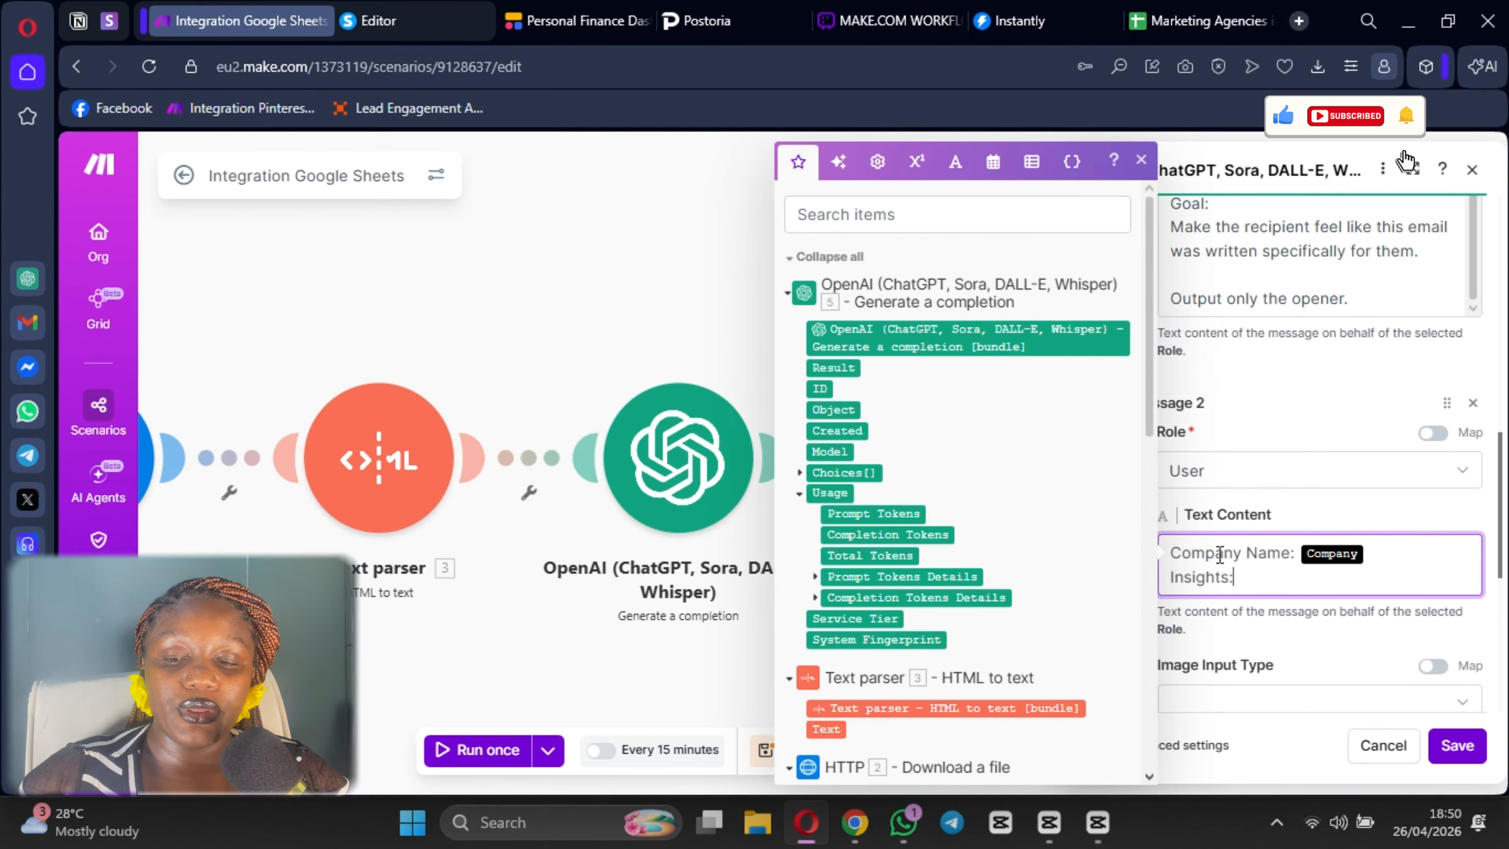
- Replace the Company placeholder in the User message with column A from the Google Sheets Watch New Rows module
click(1383, 555)
key(BackSpace)
scroll(983, 529, down, 7)
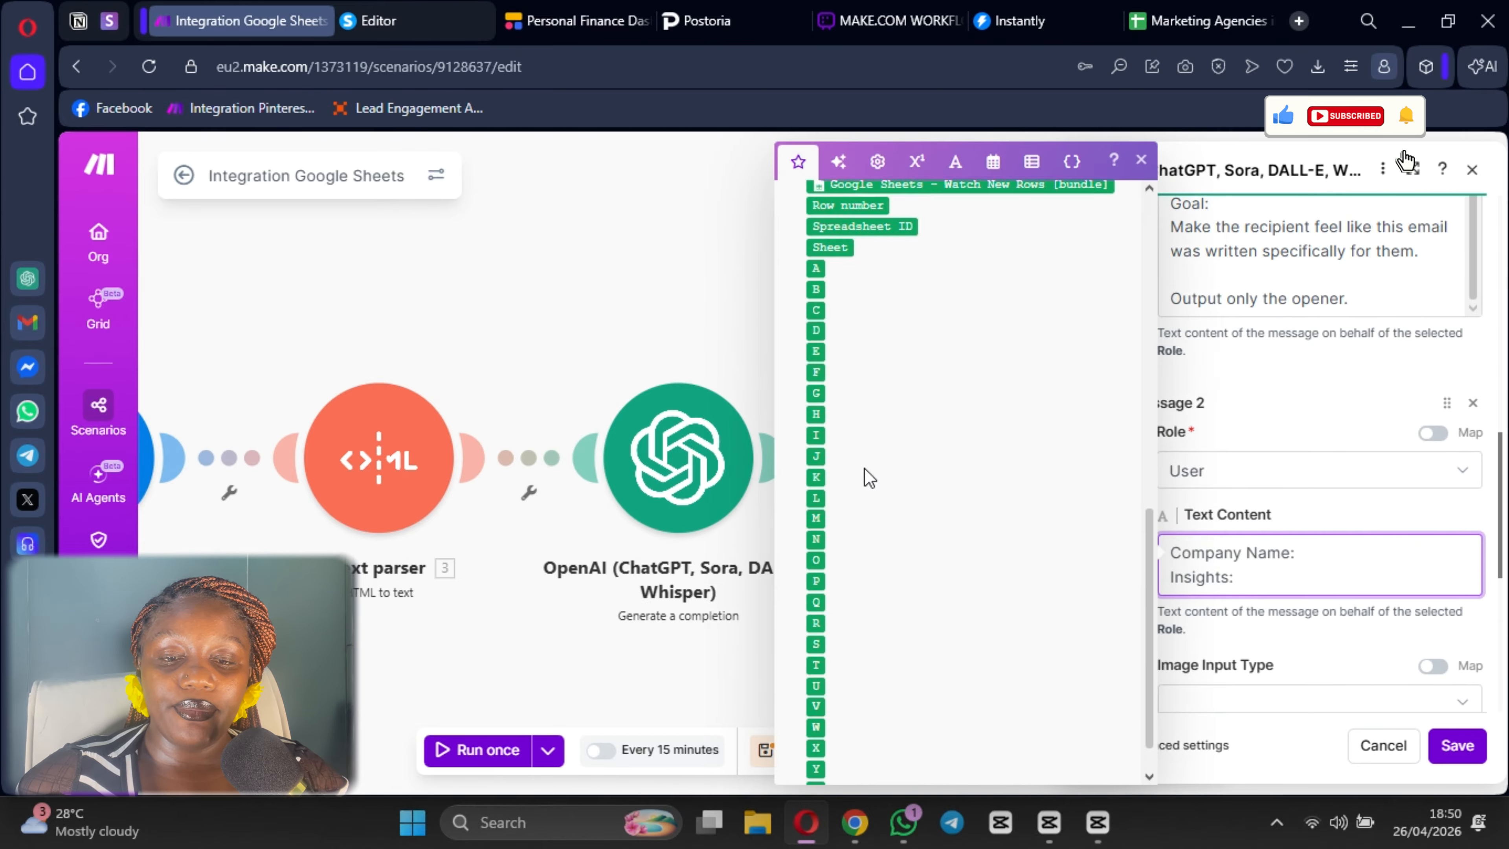
scroll(869, 478, up, 1)
click(816, 328)
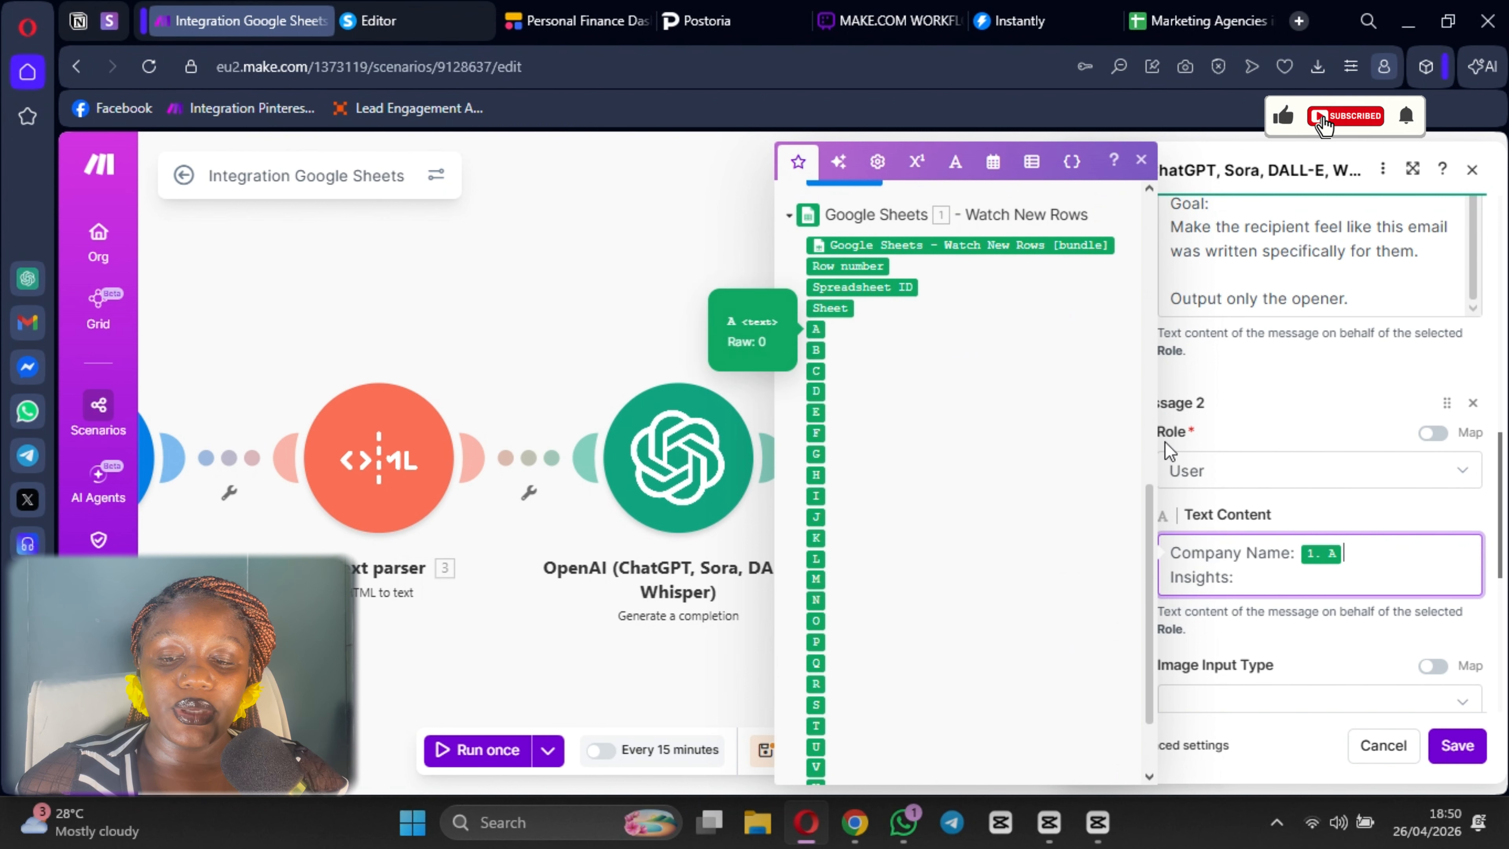
- Insert the first OpenAI module's Result after "Insights:" in the User message
click(1271, 592)
scroll(950, 487, up, 10)
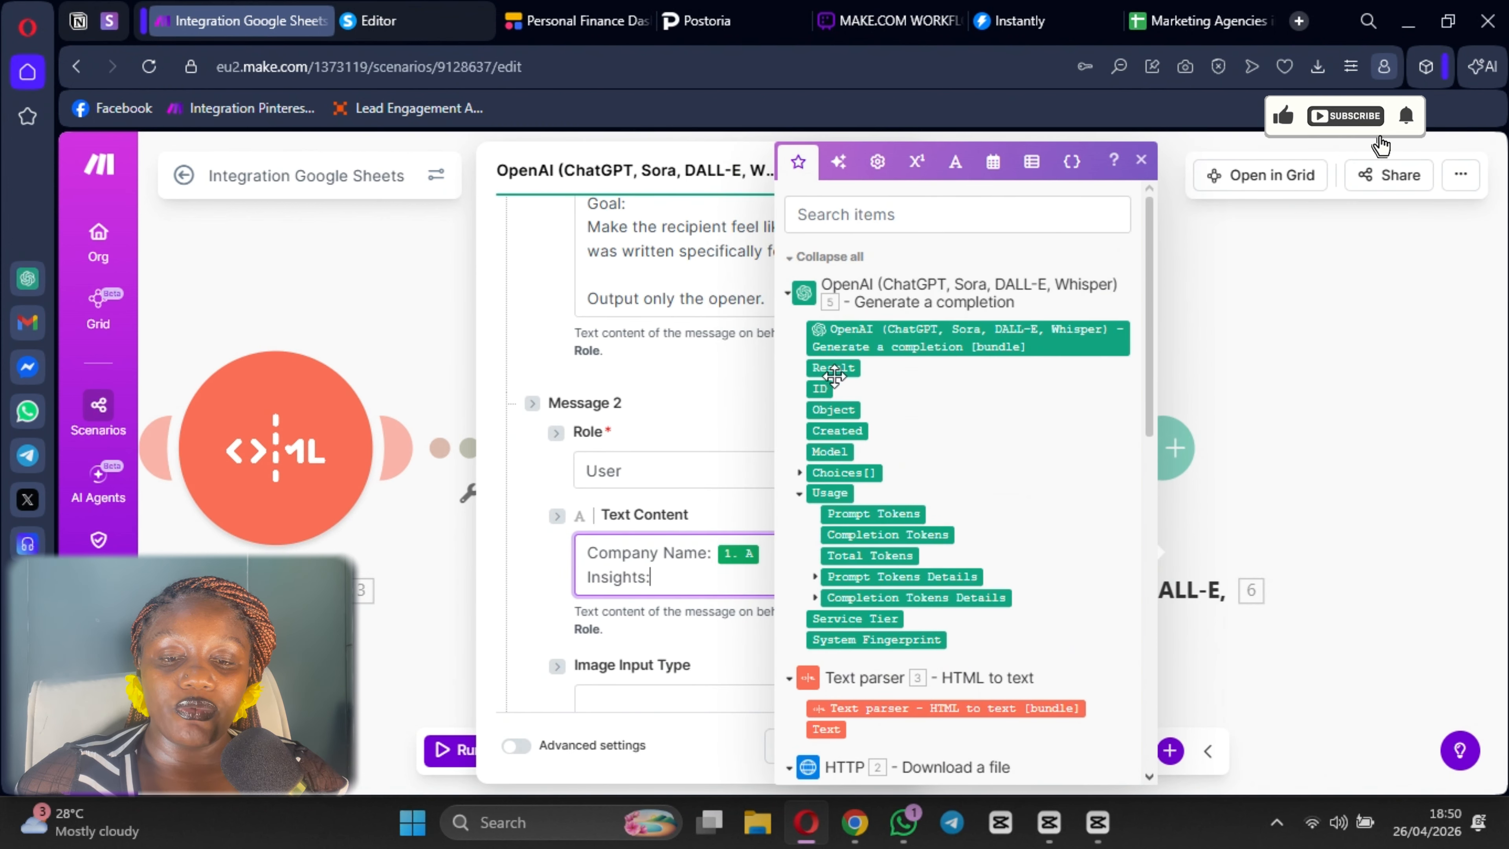
click(834, 369)
scroll(862, 595, down, 10)
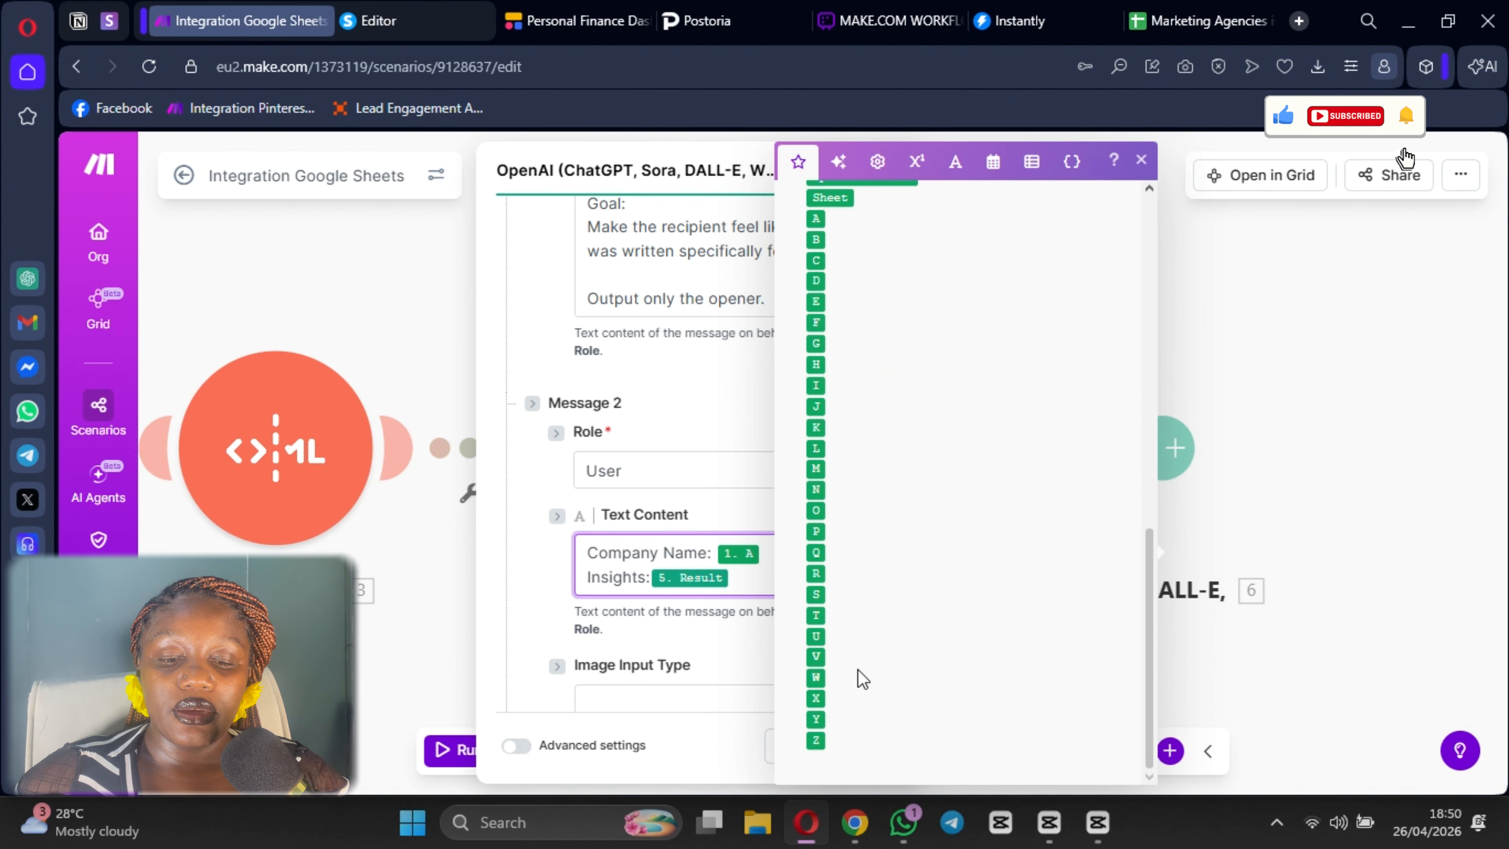
- Save the second OpenAI module's settings and save the scenario
click(714, 660)
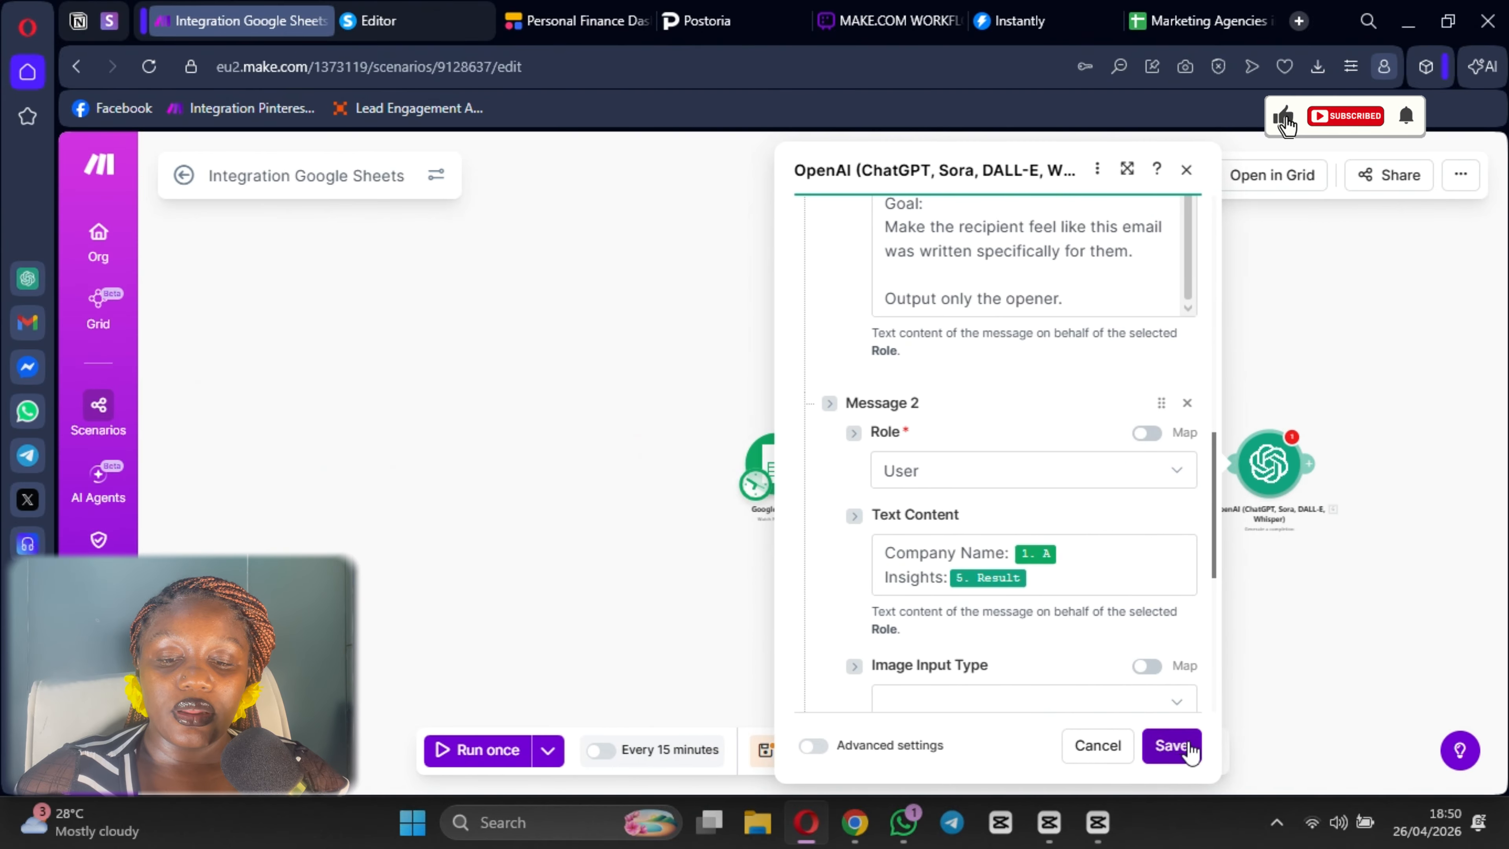
scroll(979, 547, down, 8)
click(1173, 750)
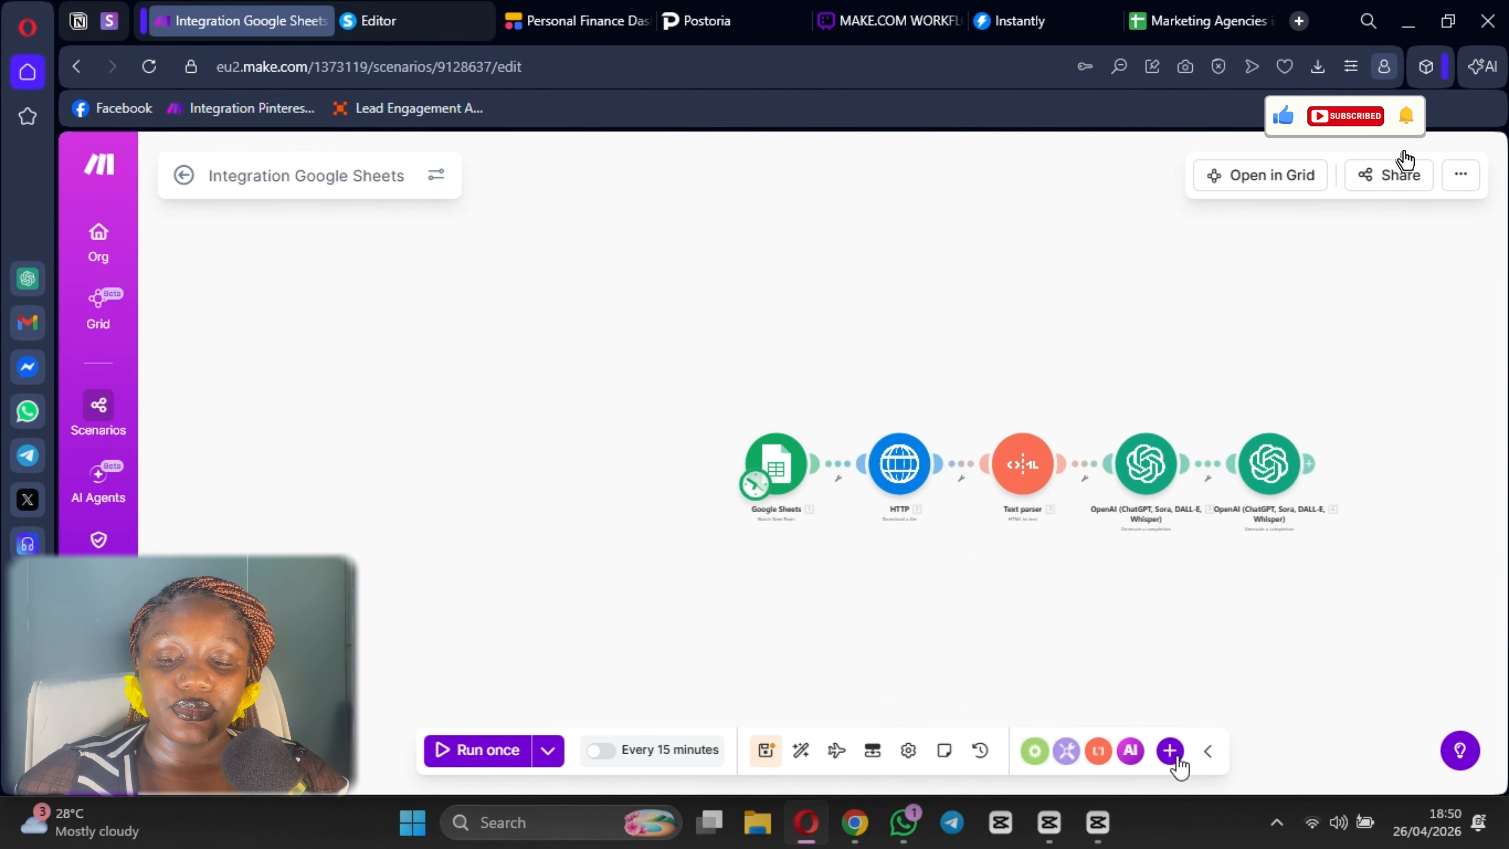
scroll(1044, 579, up, 3)
drag(775, 574, 809, 591)
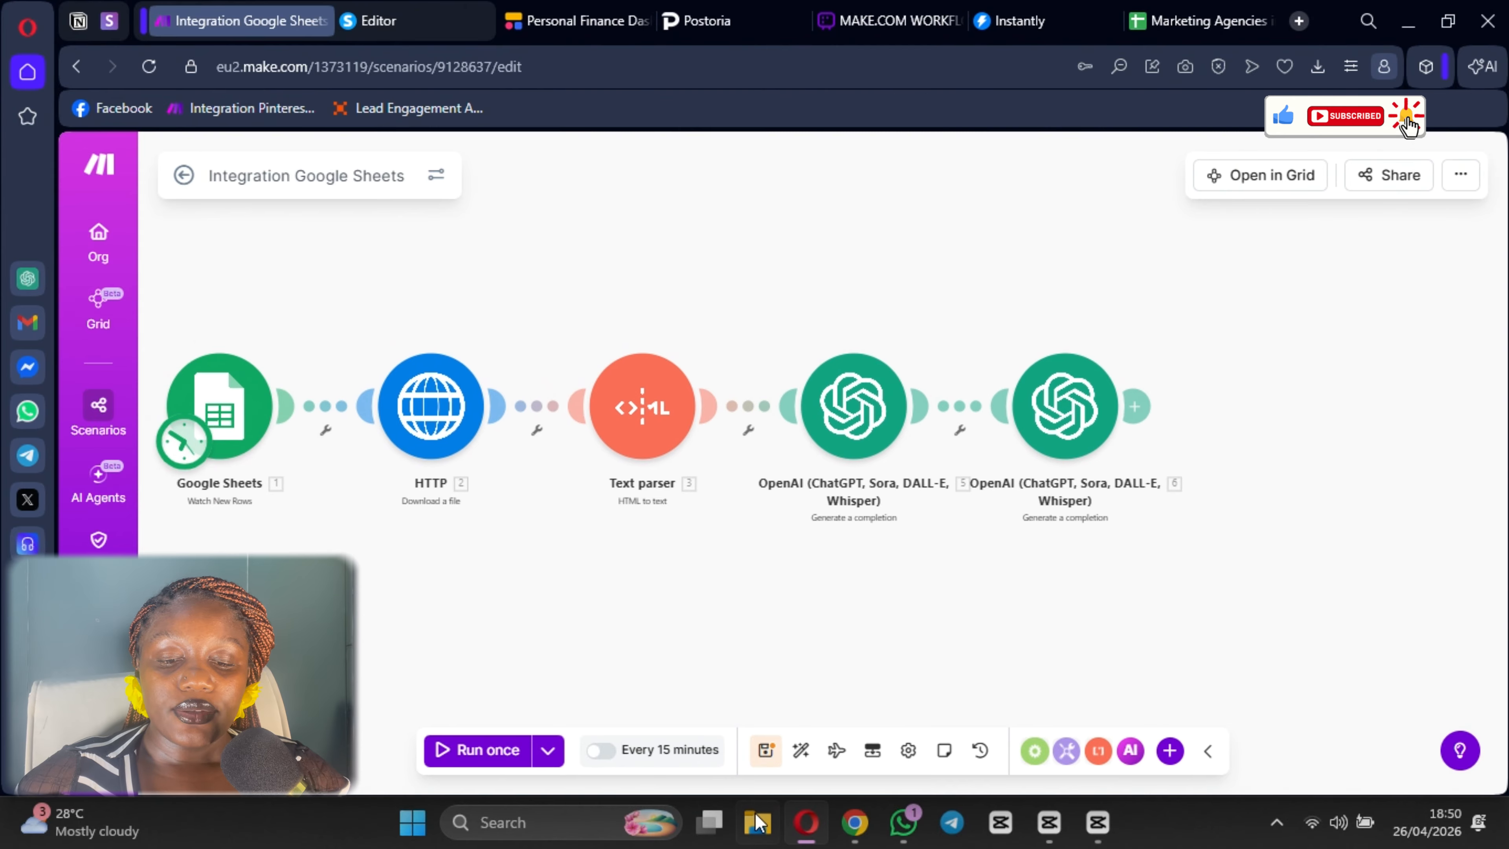
click(764, 752)
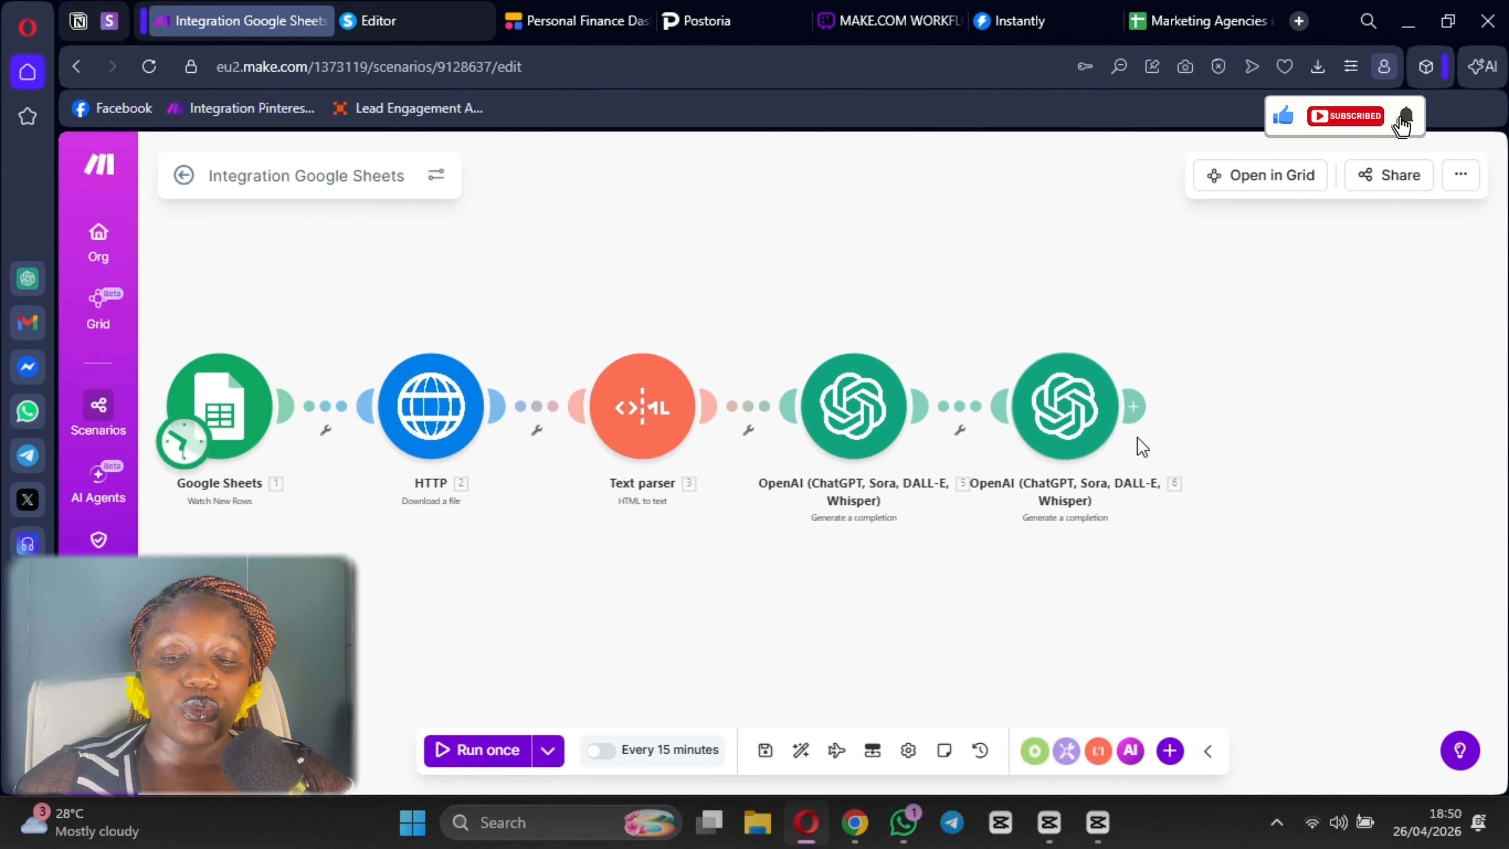
- Add a Google Sheets Update a Row module after the second OpenAI module
click(1135, 406)
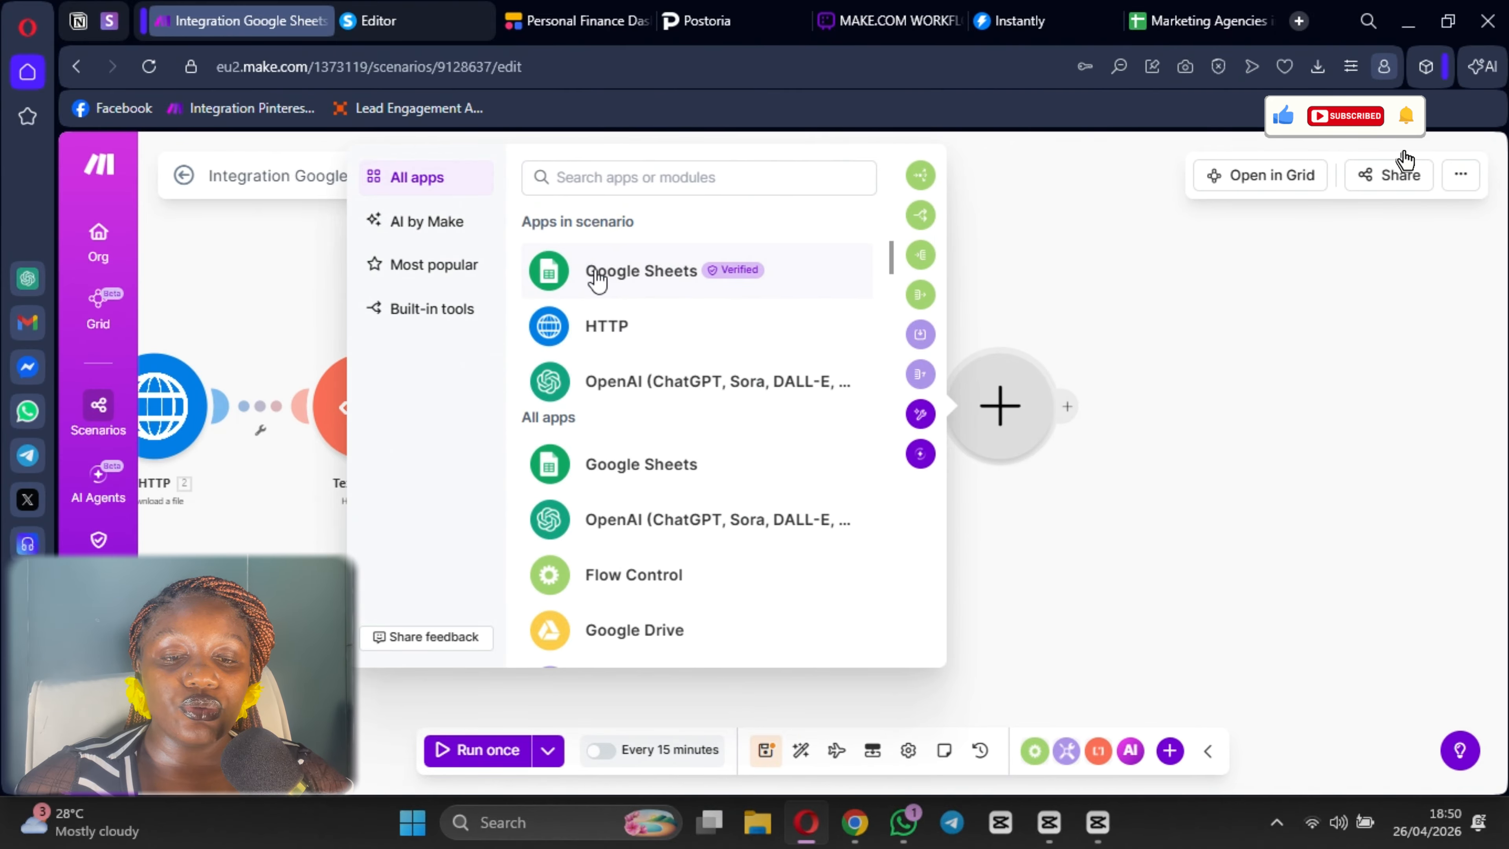
click(588, 273)
click(490, 475)
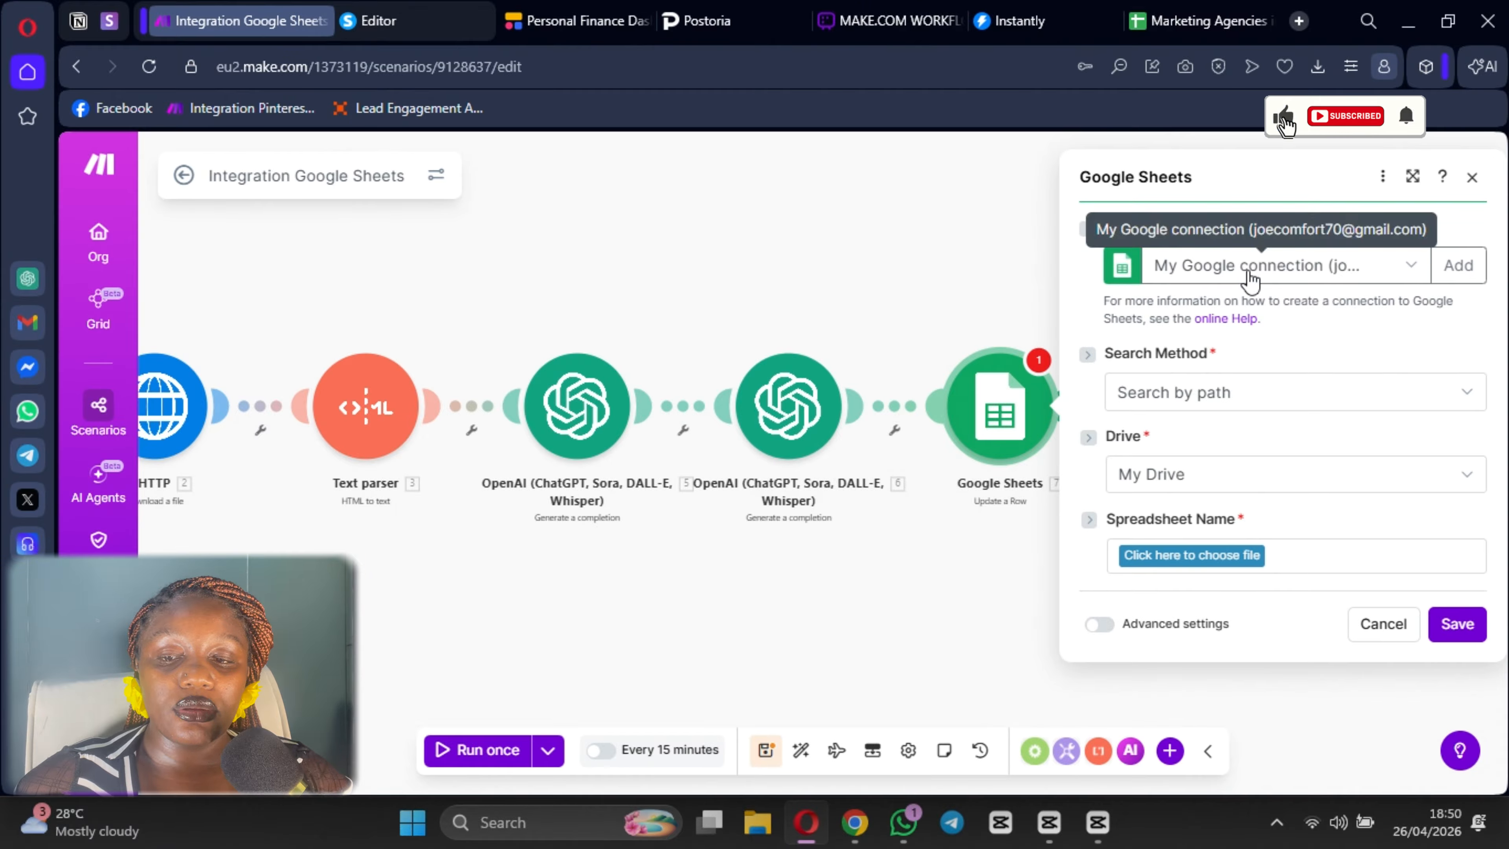
- Set the Update a Row module's spreadsheet to Marketing Agencies in US and its sheet to Sheet 1
click(1227, 558)
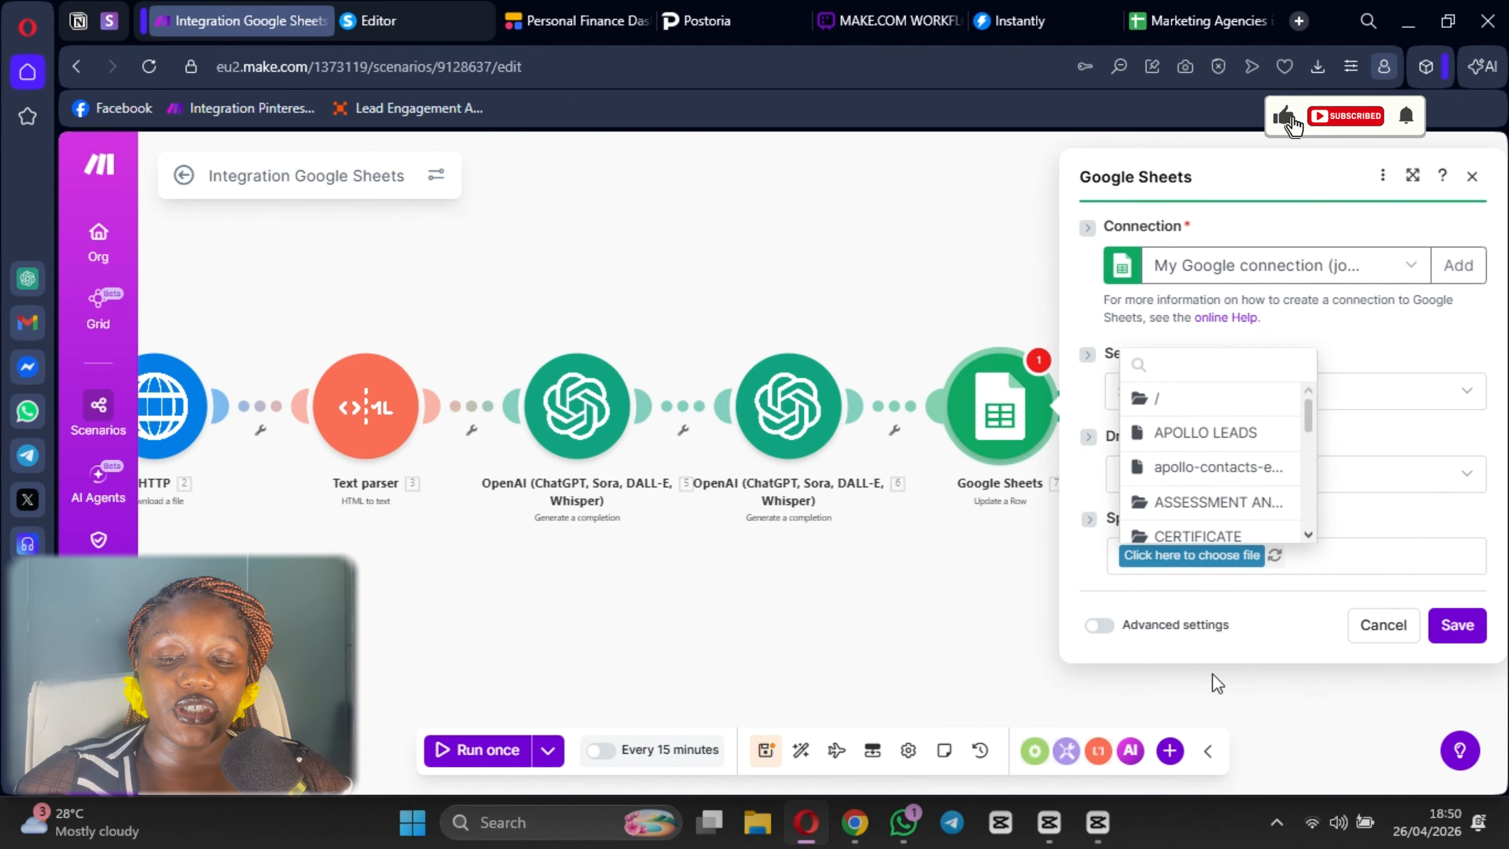
text(mar)
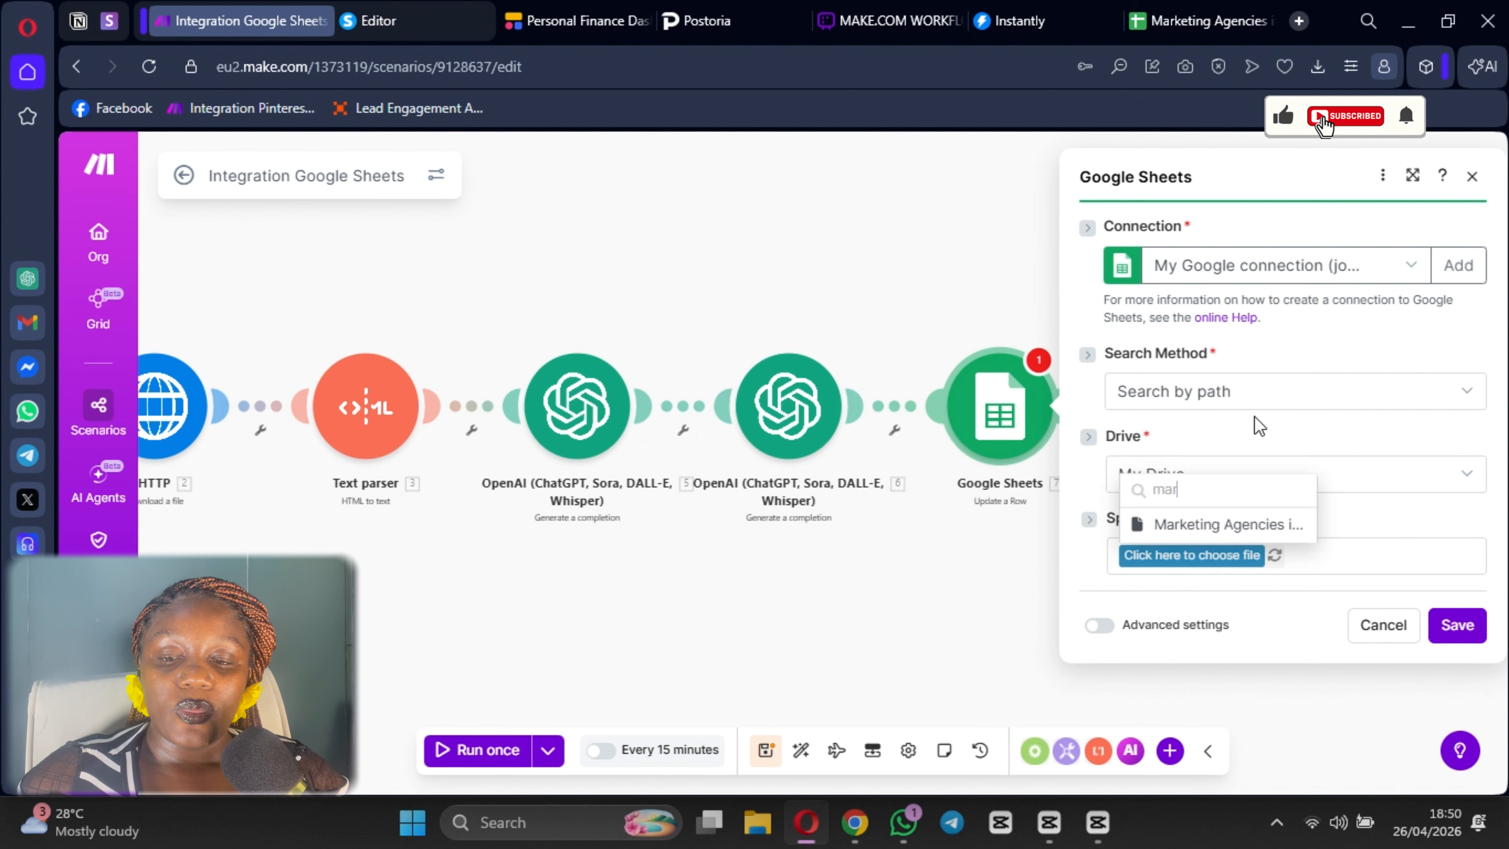
click(1236, 526)
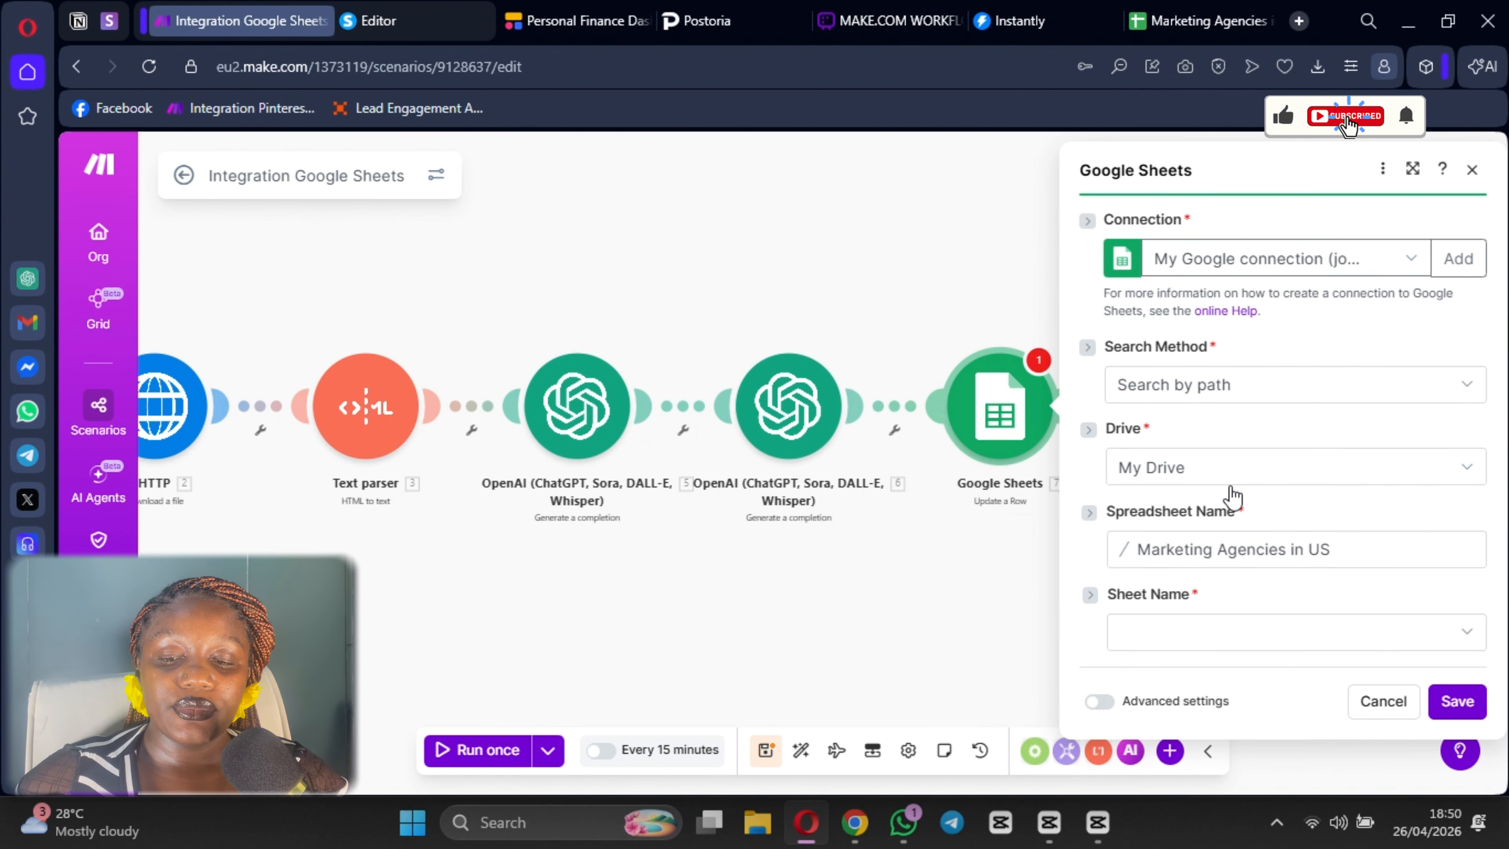
click(1196, 641)
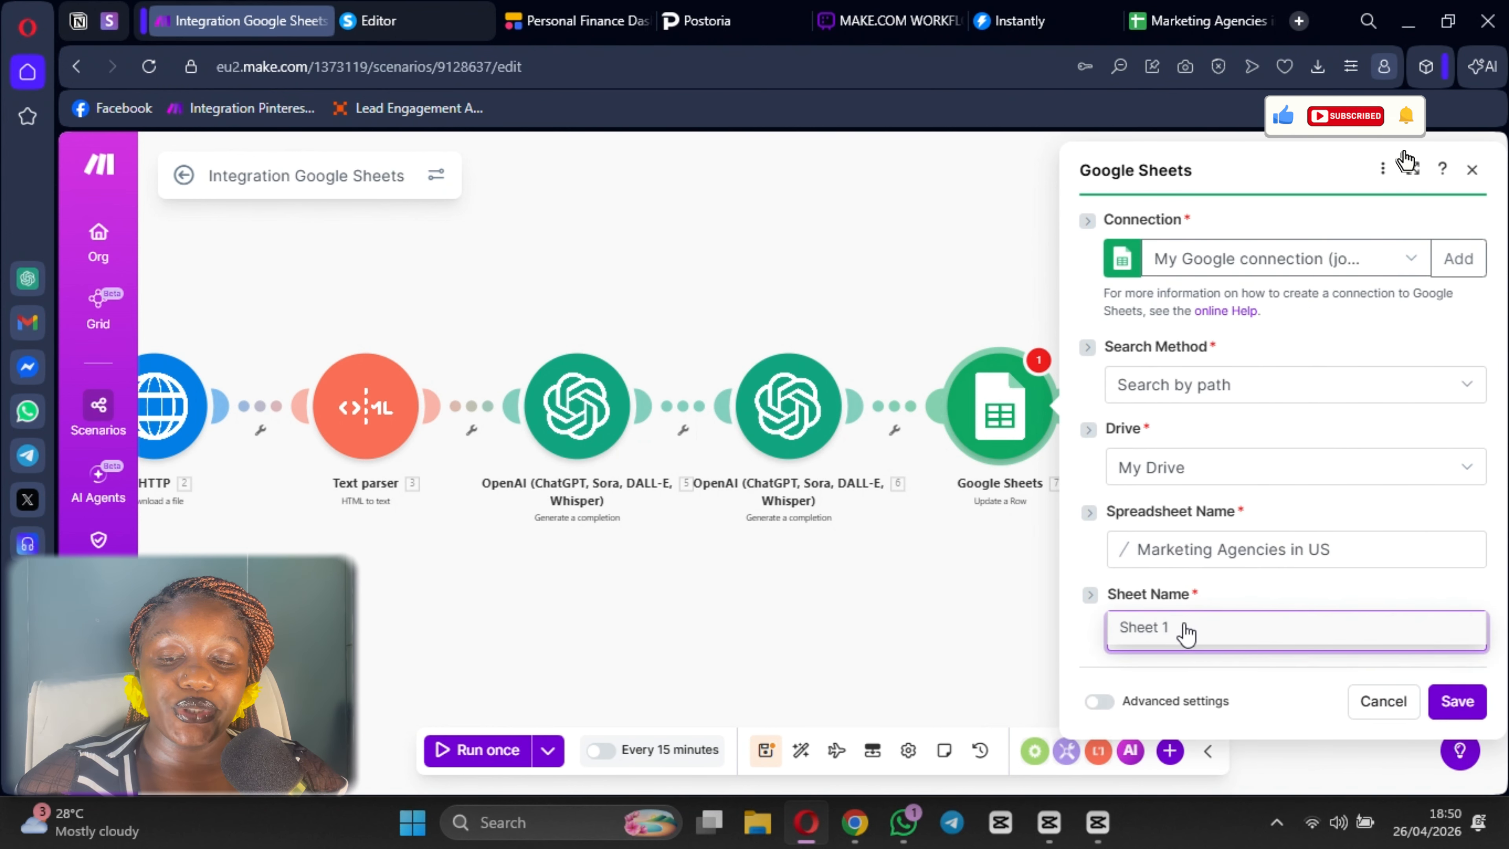
click(1184, 632)
- Map the Update a Row module's row number to Row number from the Google Sheets Watch New Rows module
scroll(1269, 469, down, 5)
click(1182, 336)
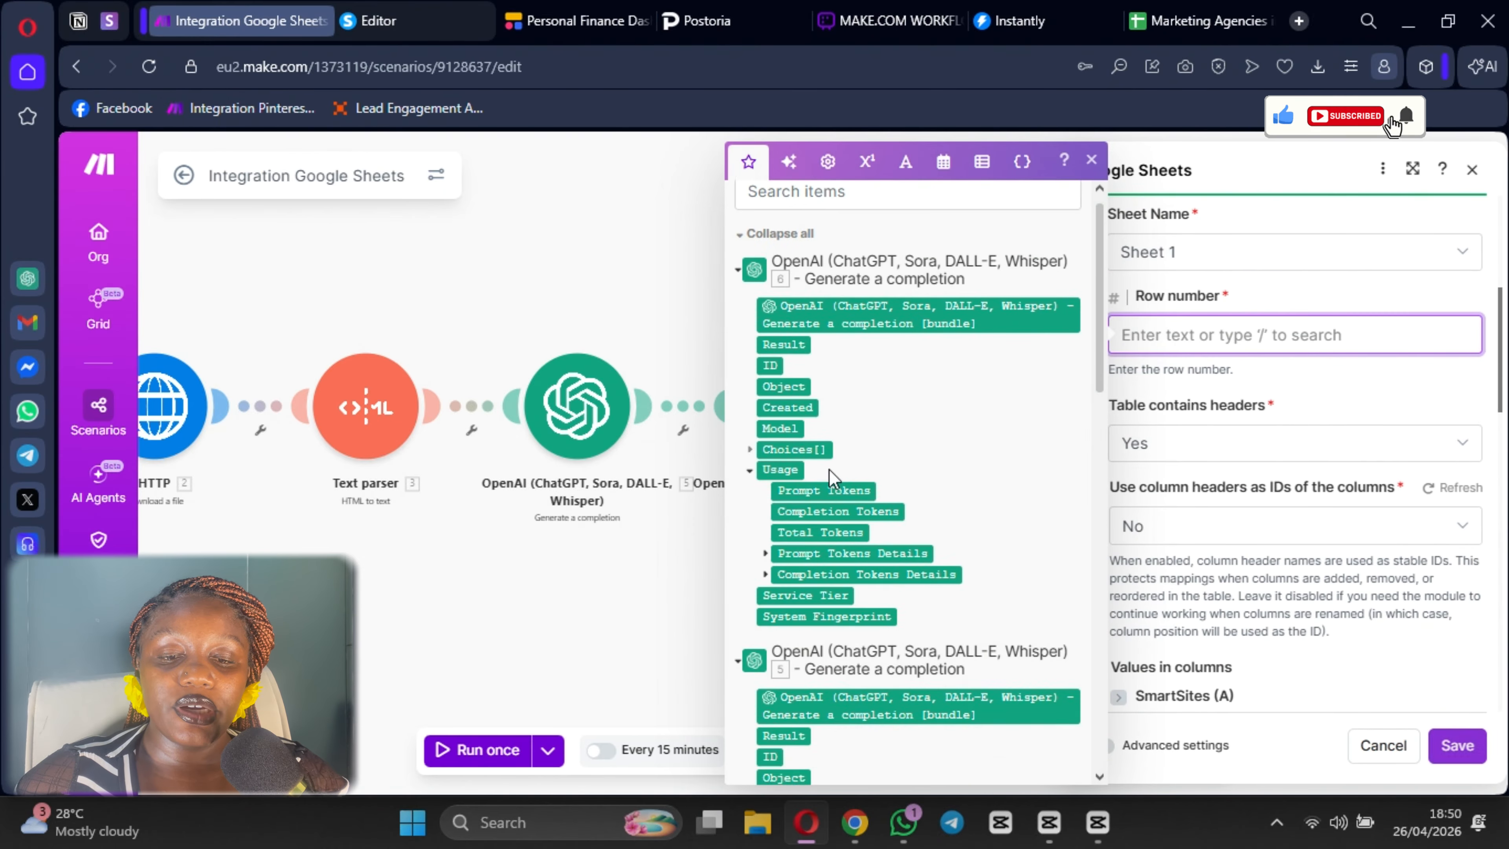
scroll(830, 481, down, 10)
scroll(830, 474, up, 5)
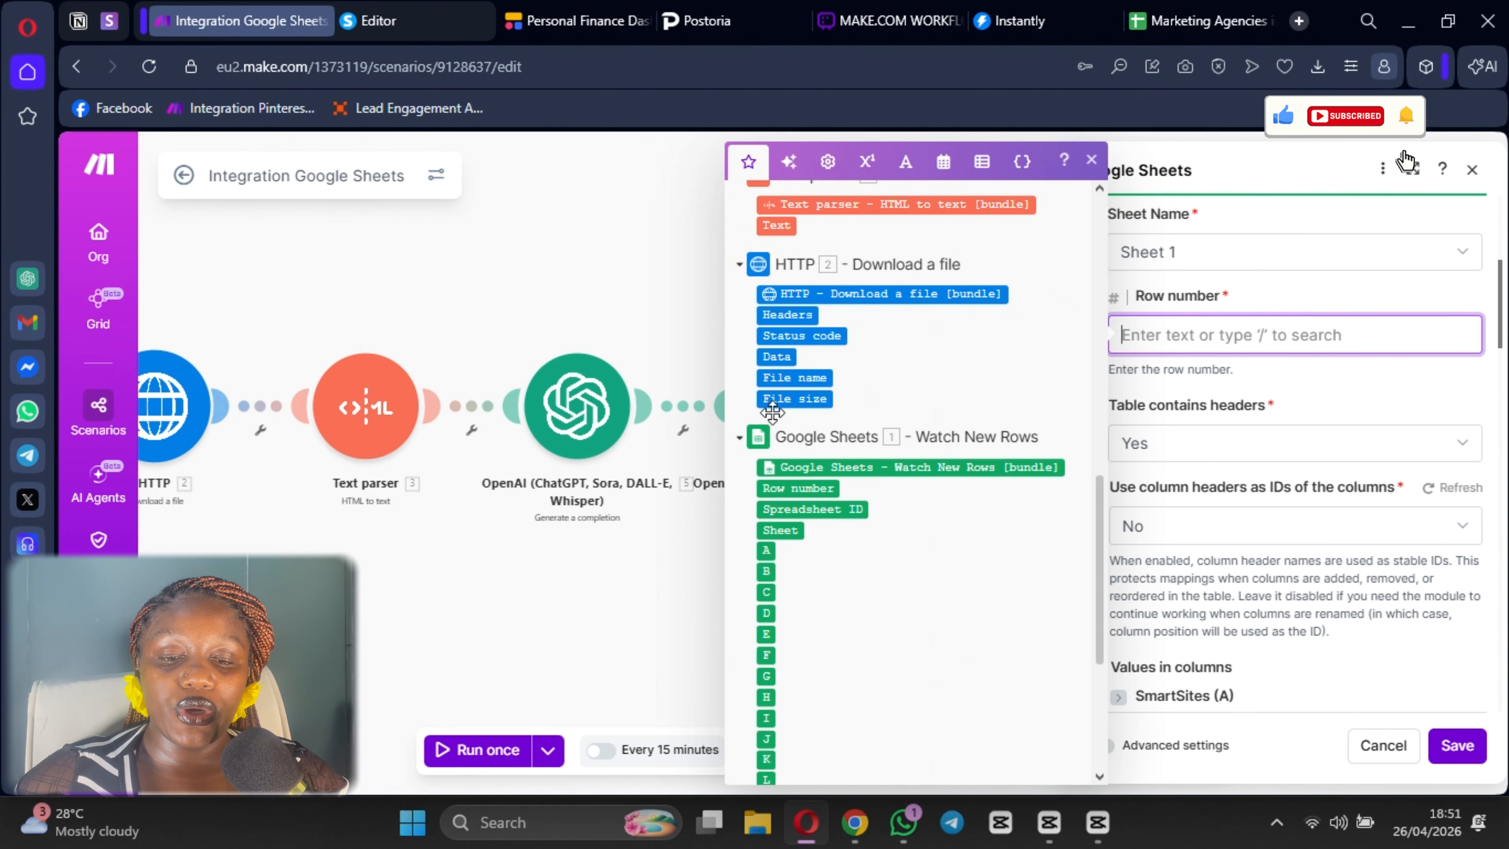
click(797, 488)
- Set the Update a Row module's table contains headers option to No and its column range to A-Z
click(1344, 443)
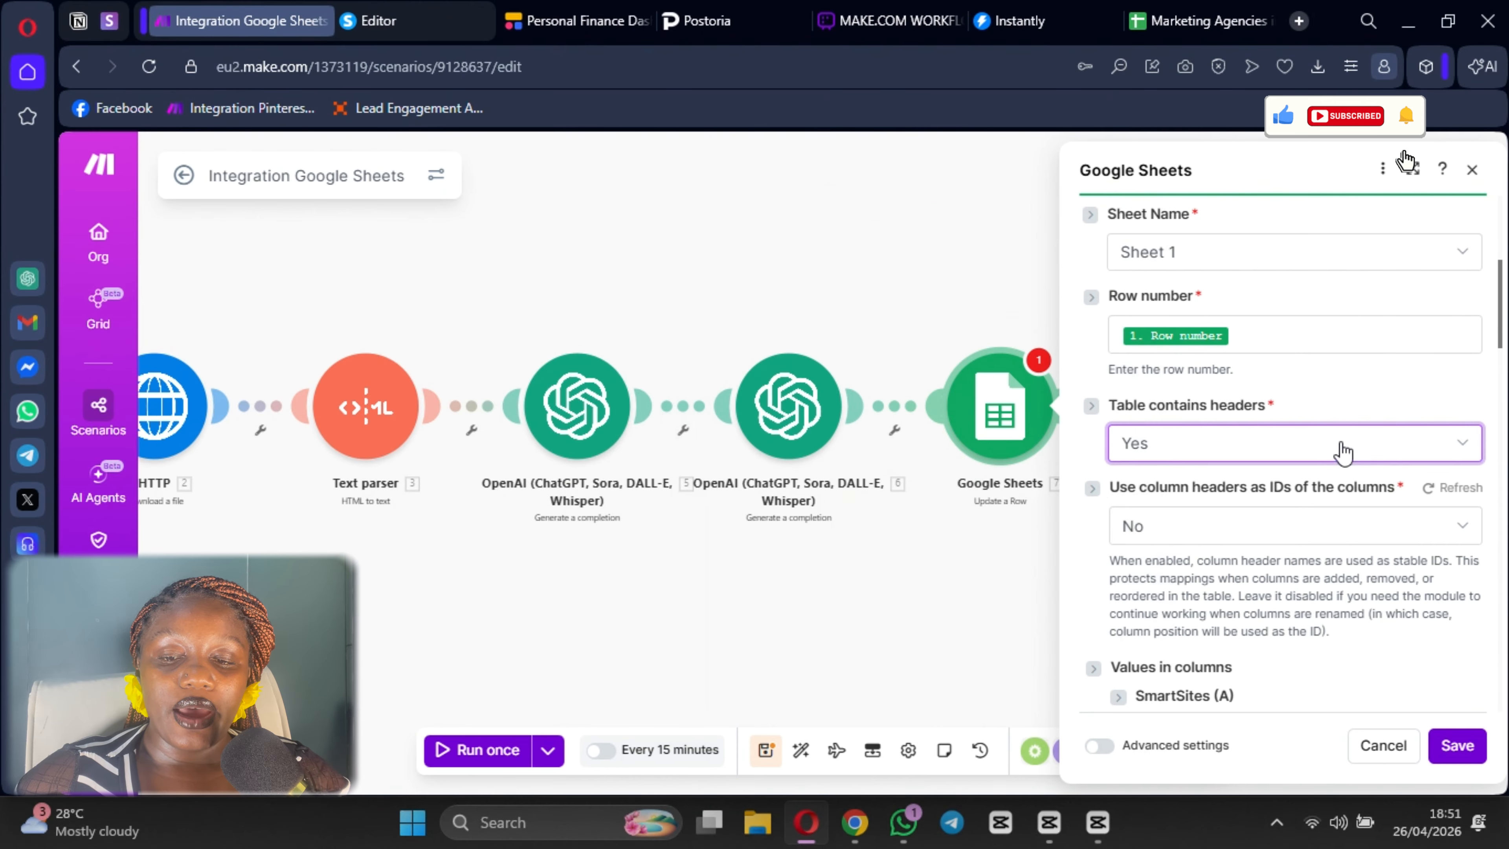
click(1175, 511)
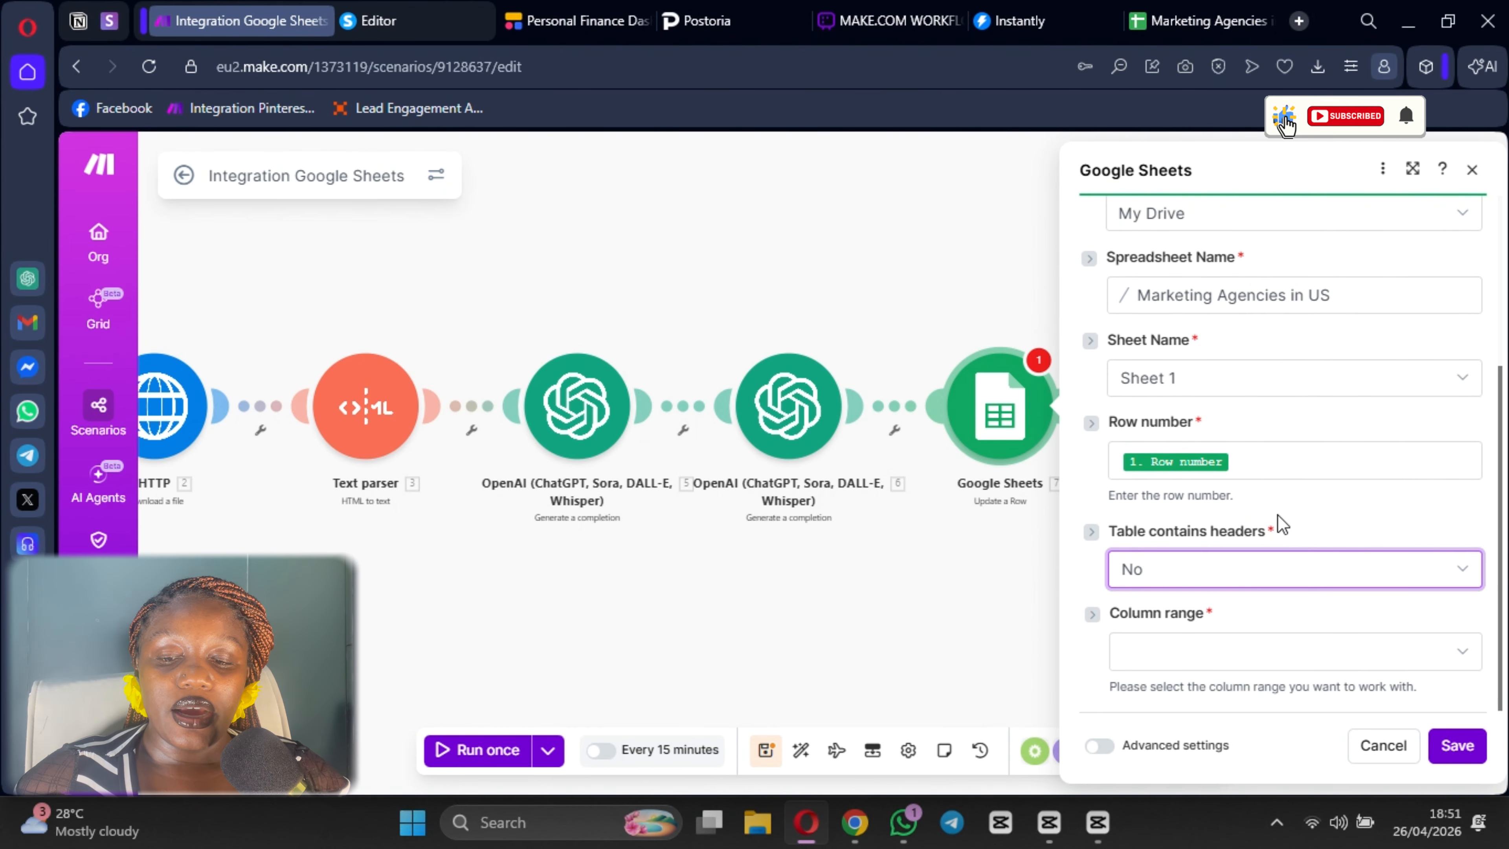
click(1233, 653)
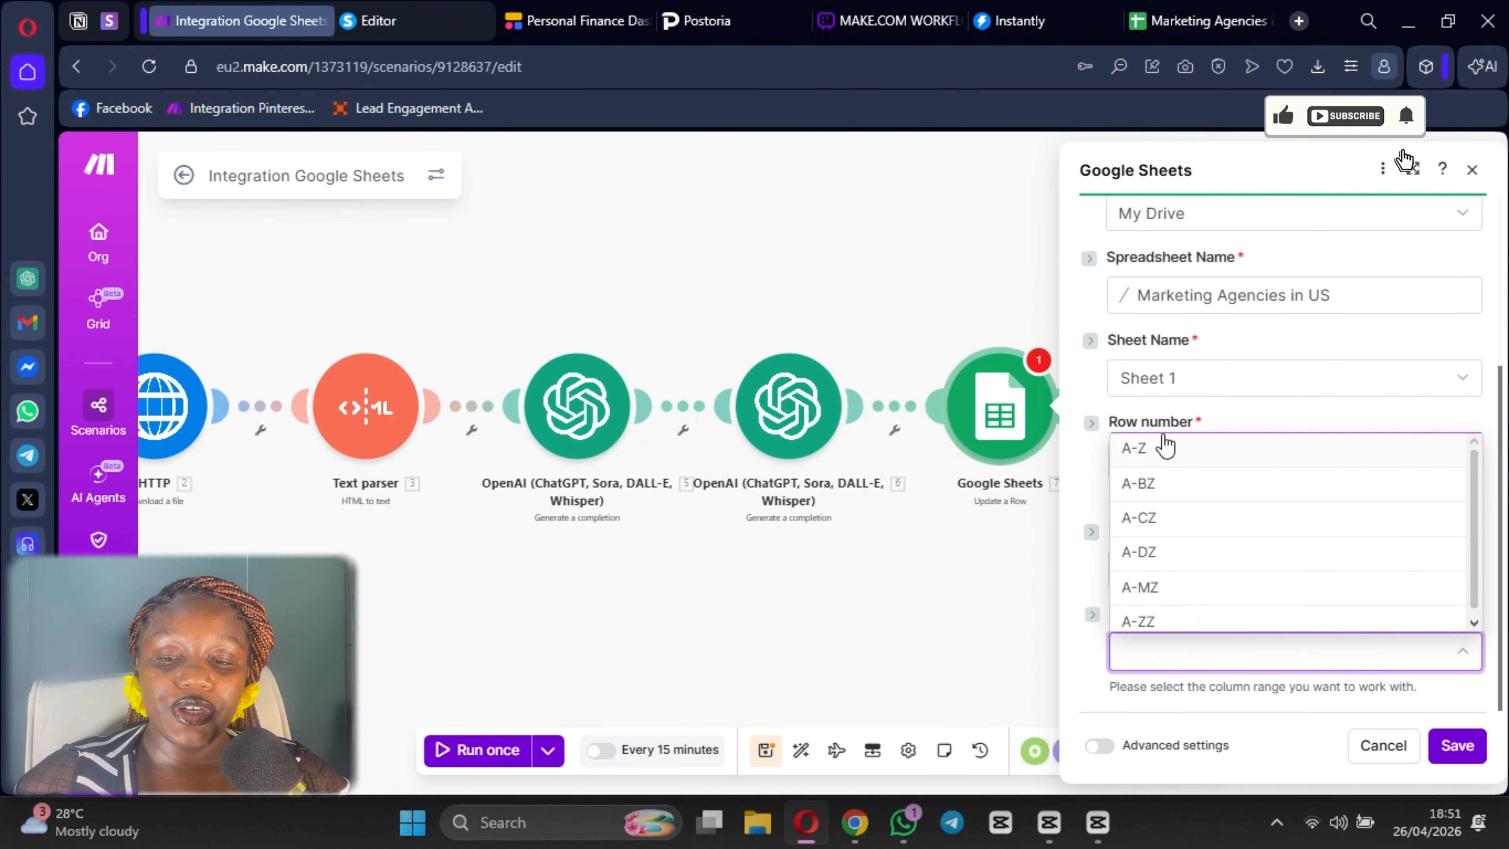
click(1164, 452)
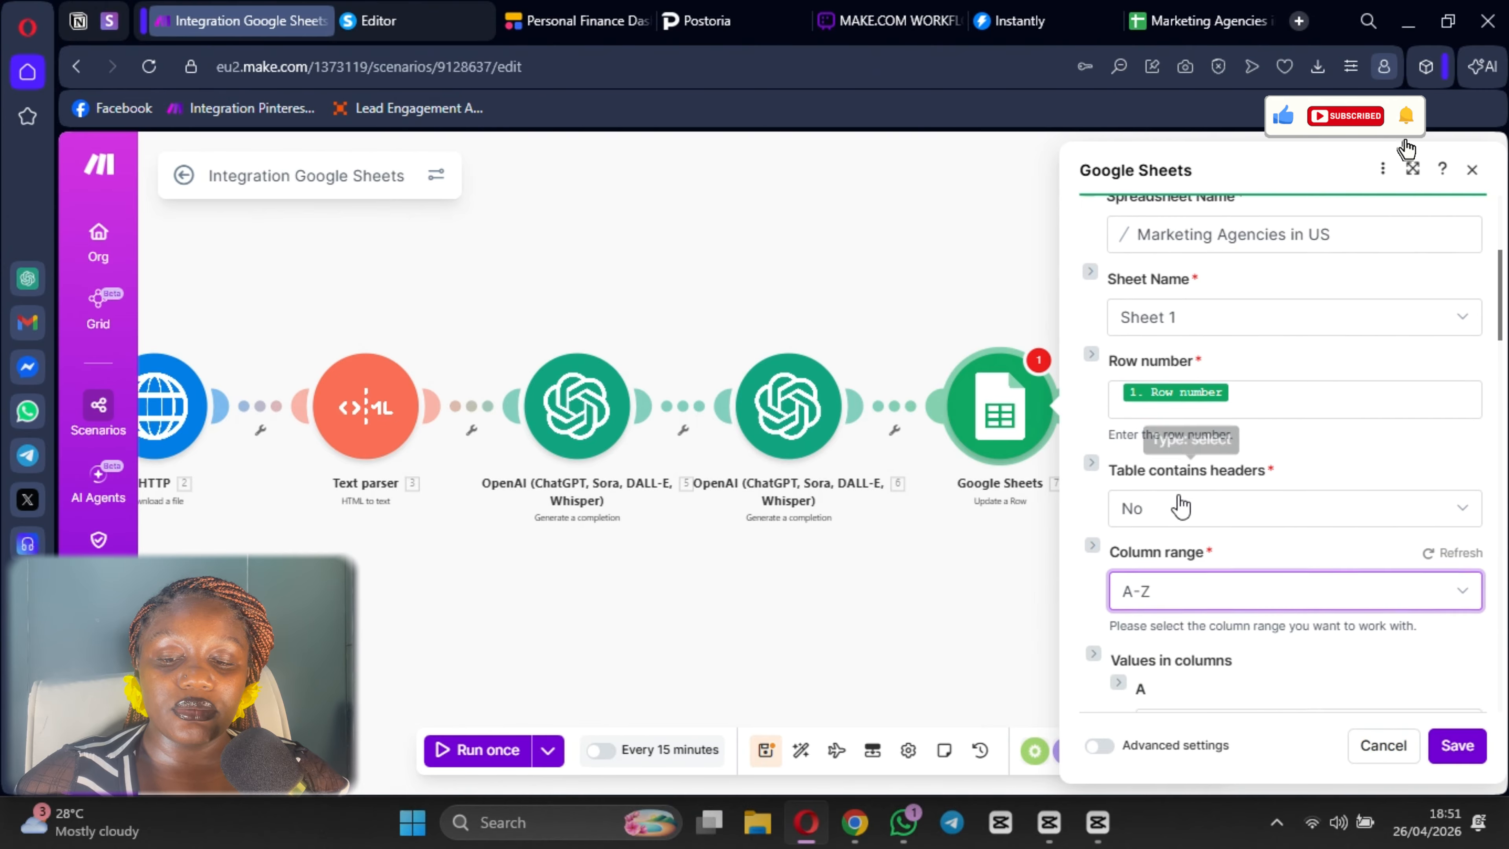
- Check the agency sheet's columns, map the second OpenAI module's Result to column D, and save the Update a Row module
scroll(1130, 319, down, 8)
scroll(1130, 319, up, 4)
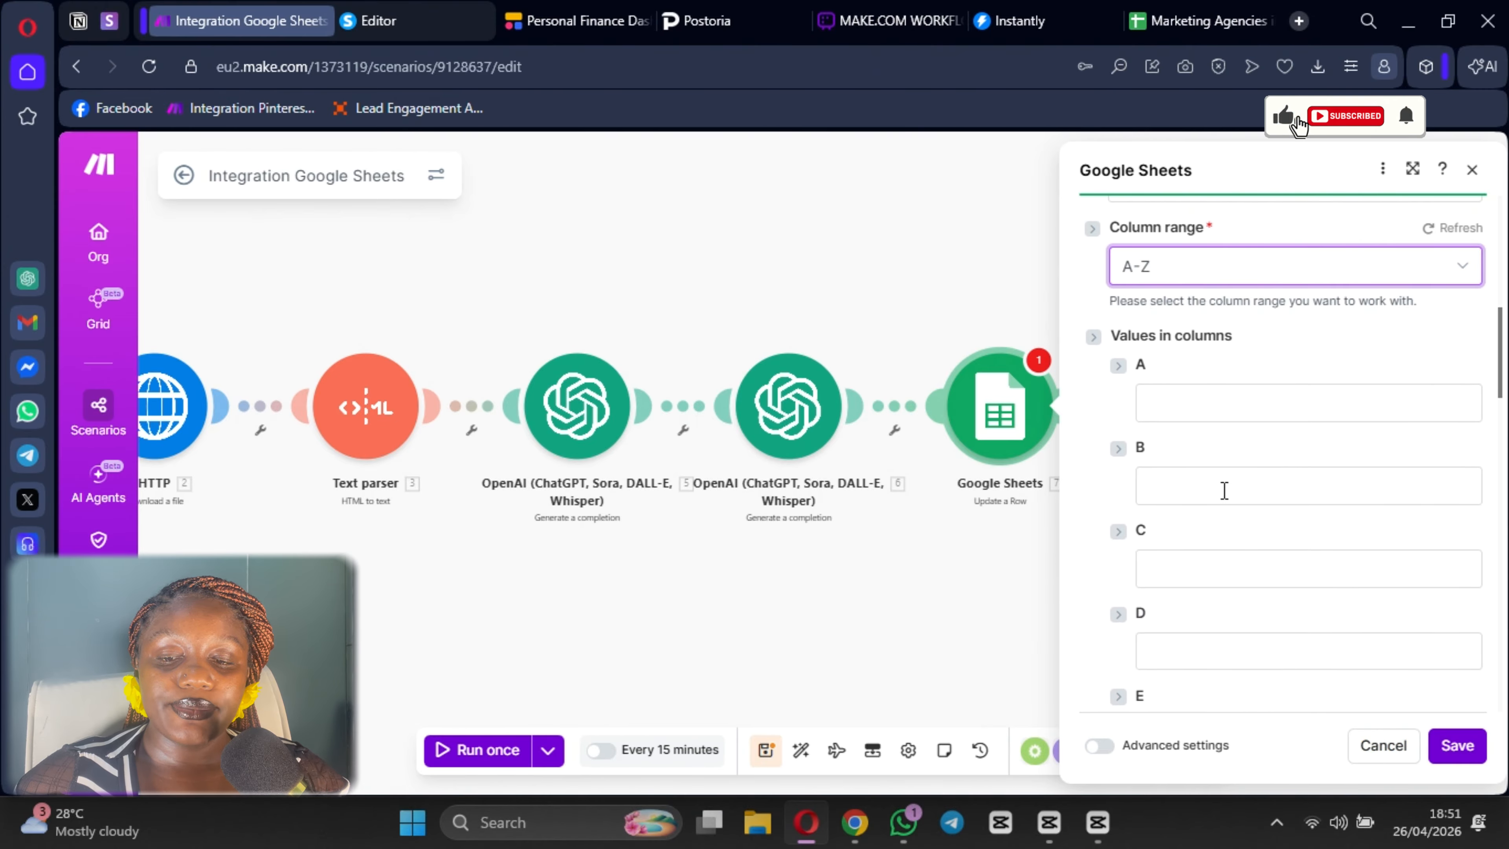
scroll(1195, 599, down, 3)
click(1196, 15)
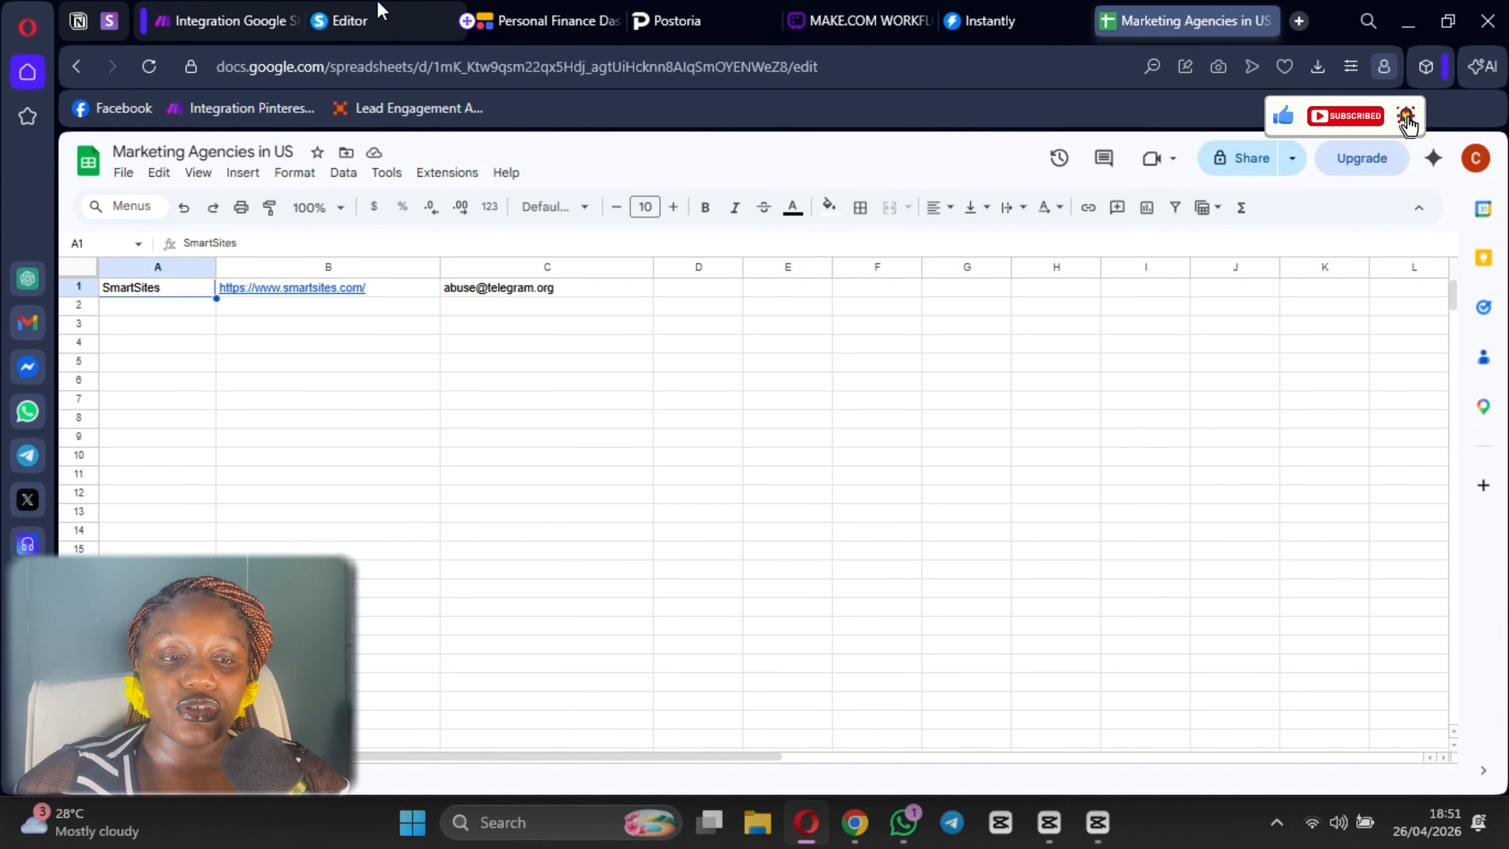
click(235, 20)
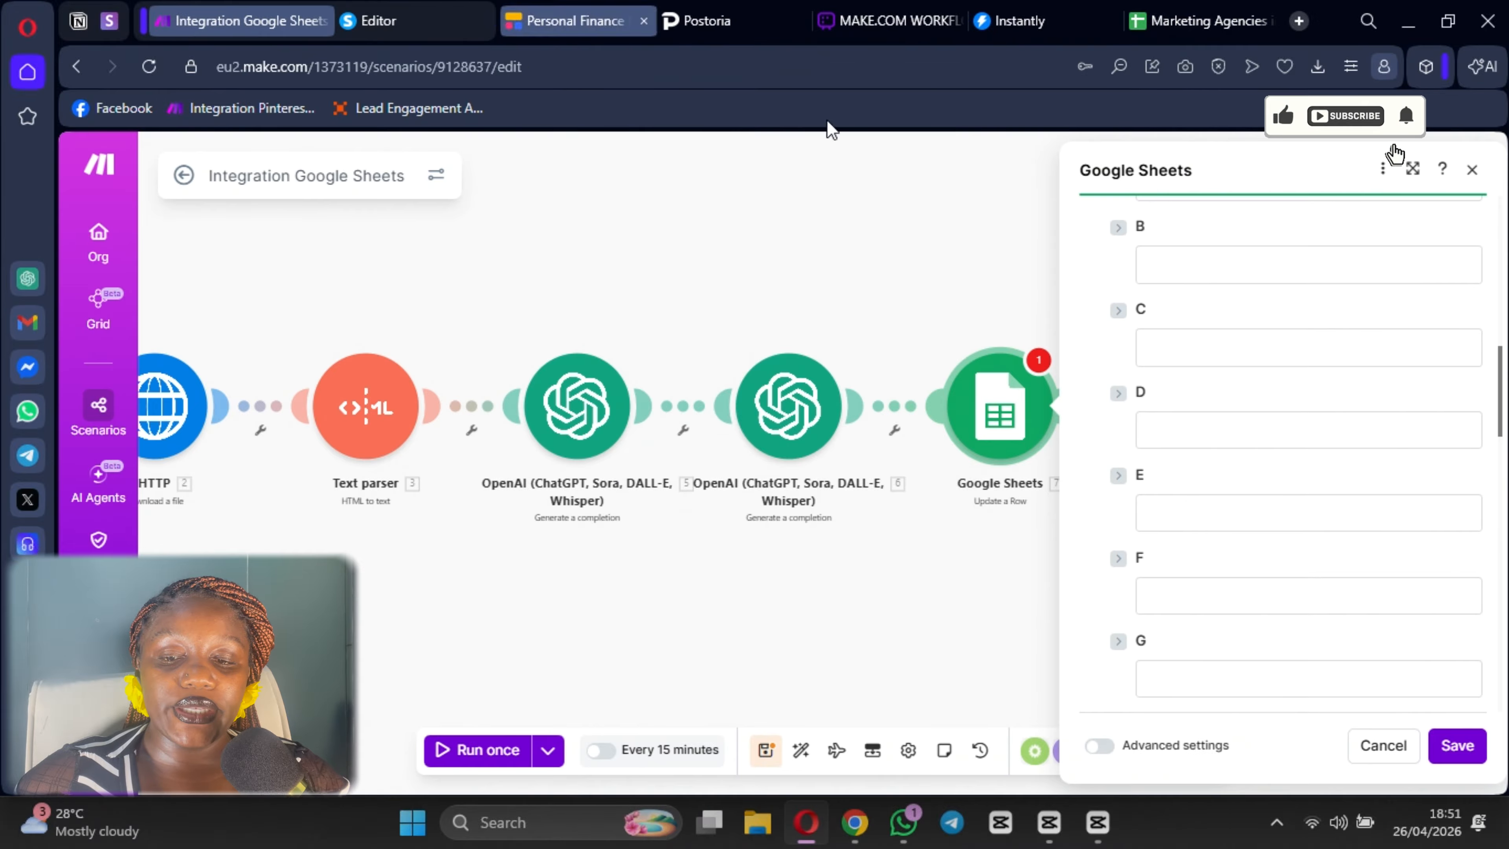
click(1175, 419)
click(808, 368)
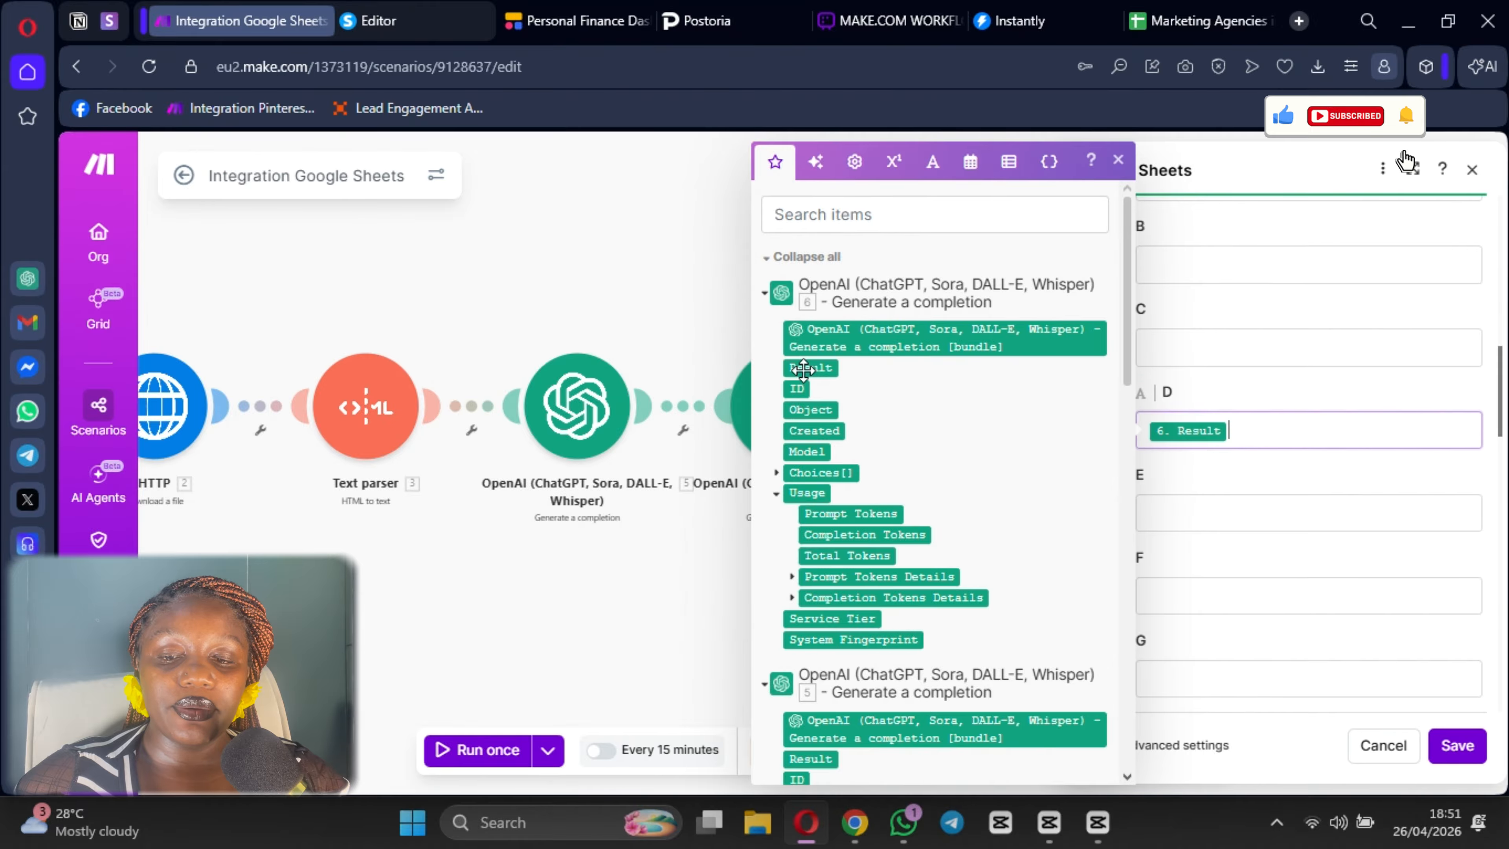
click(1456, 745)
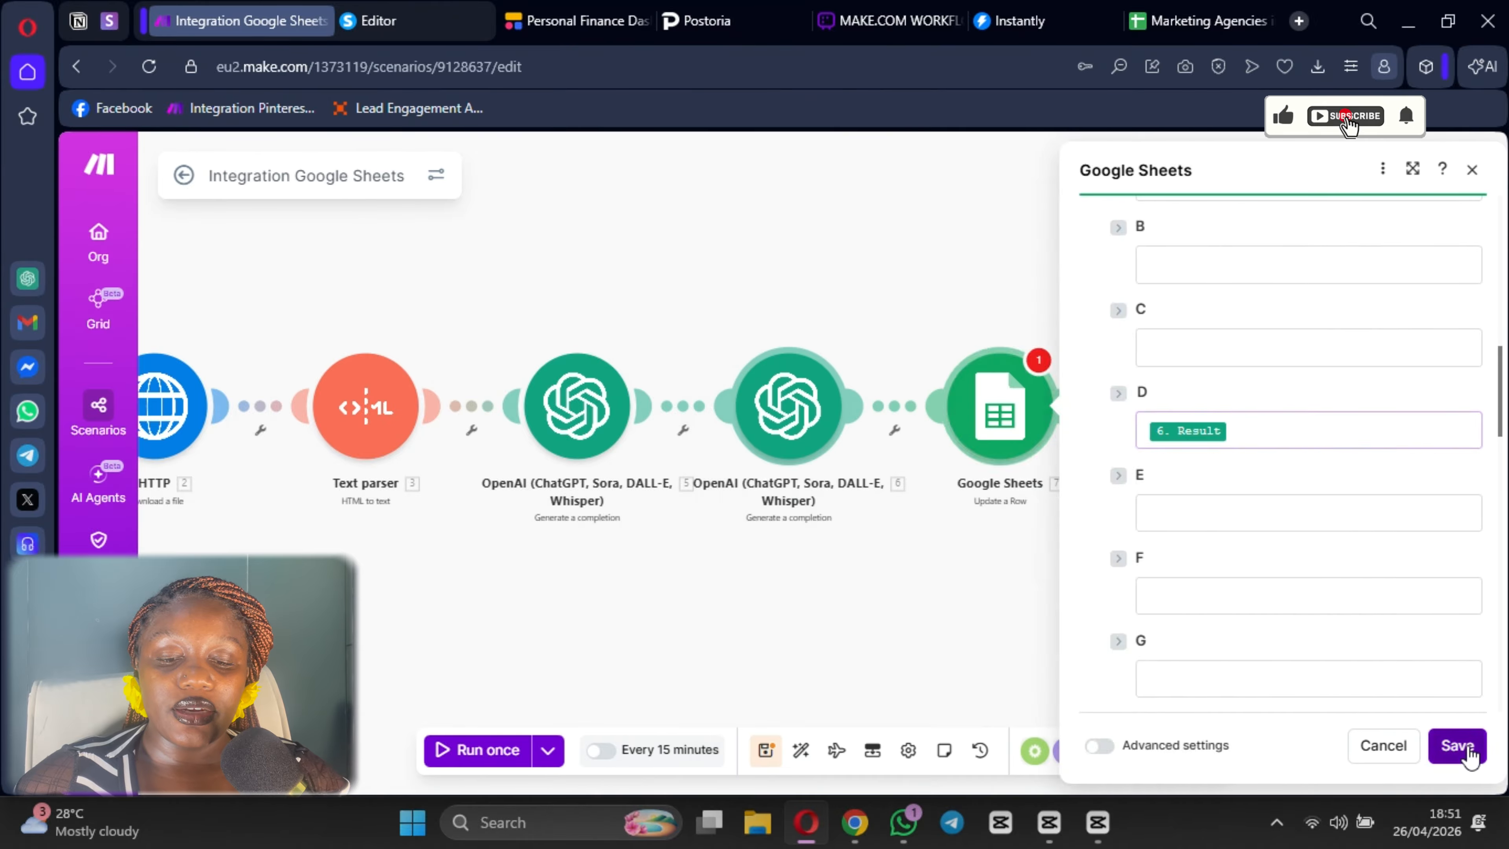
- Save the scenario and run it once
click(765, 750)
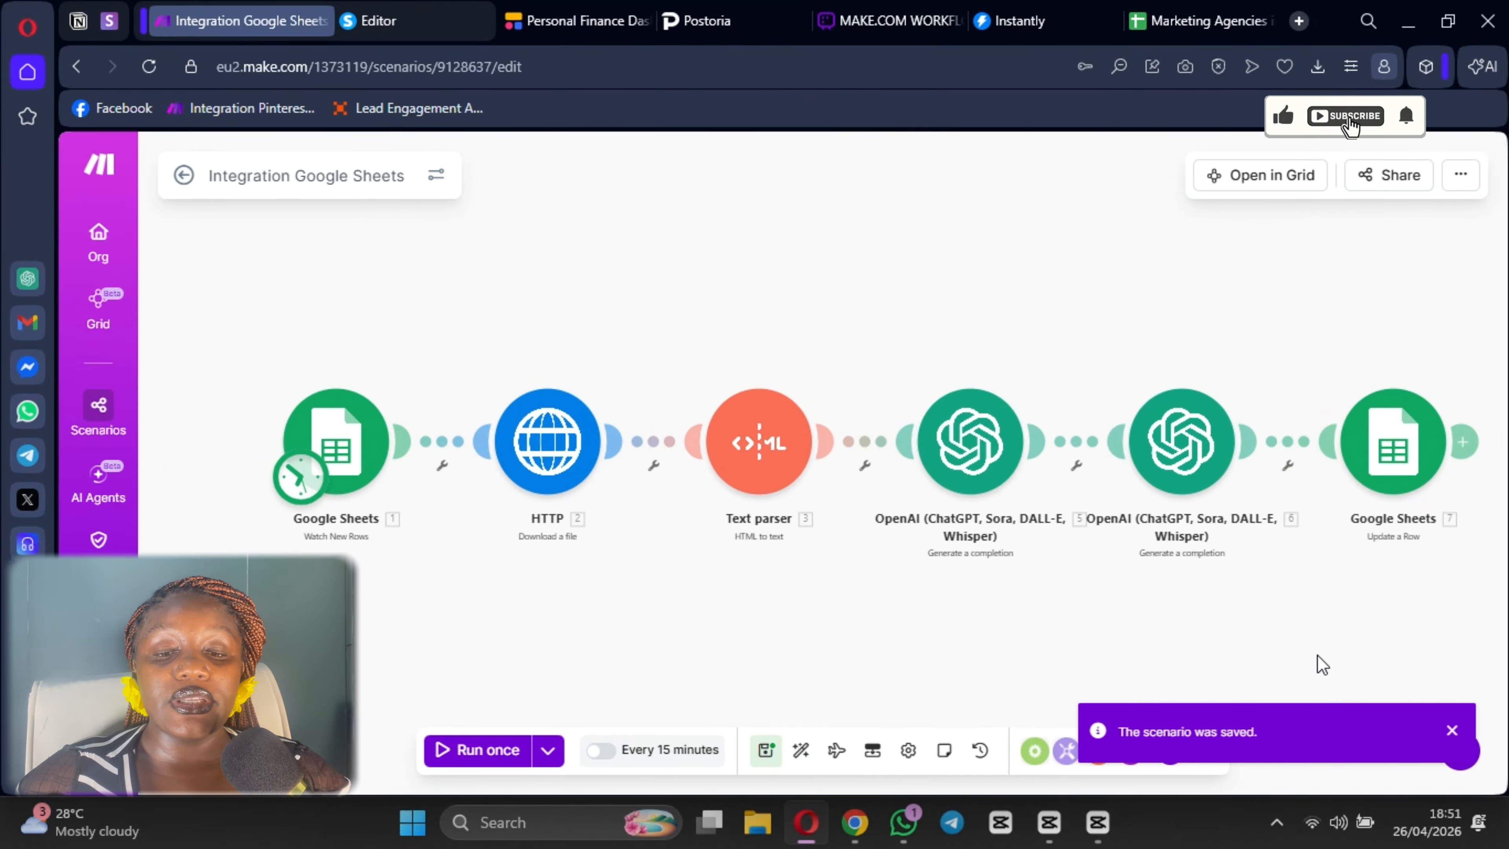
drag(1321, 664, 1218, 647)
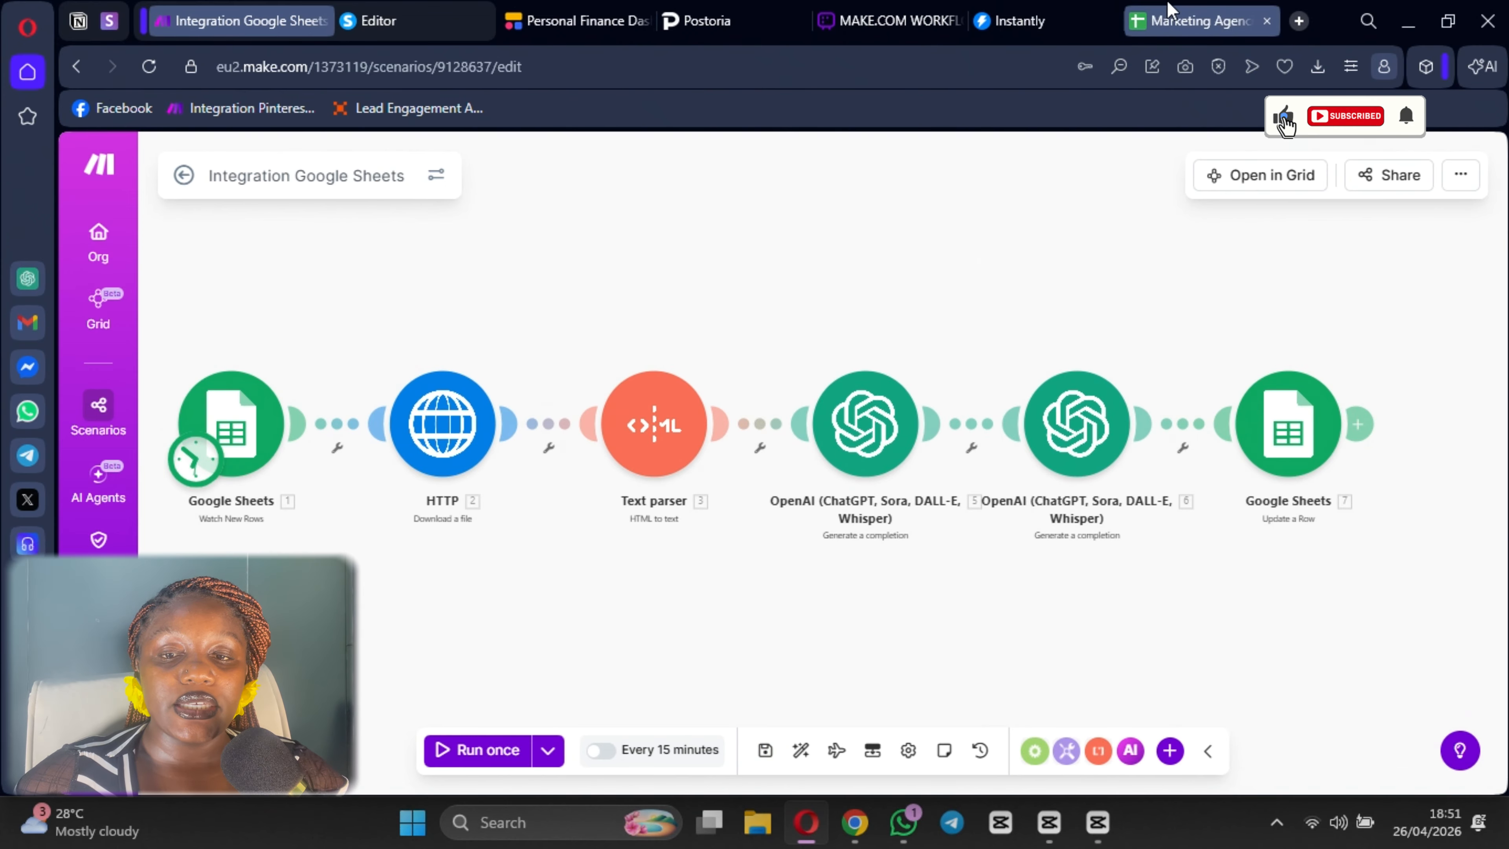
click(1200, 21)
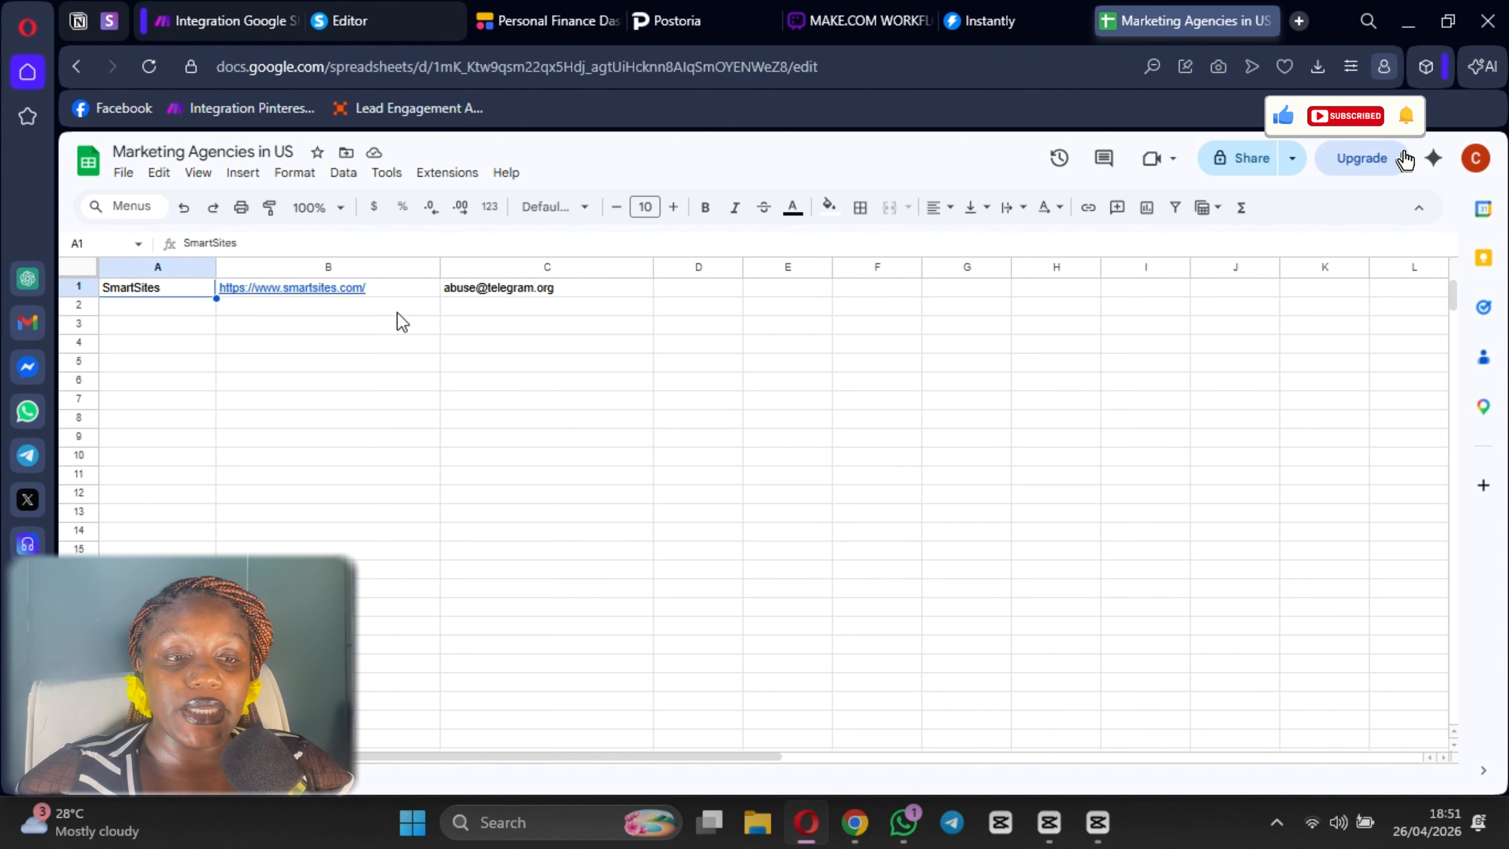
click(191, 8)
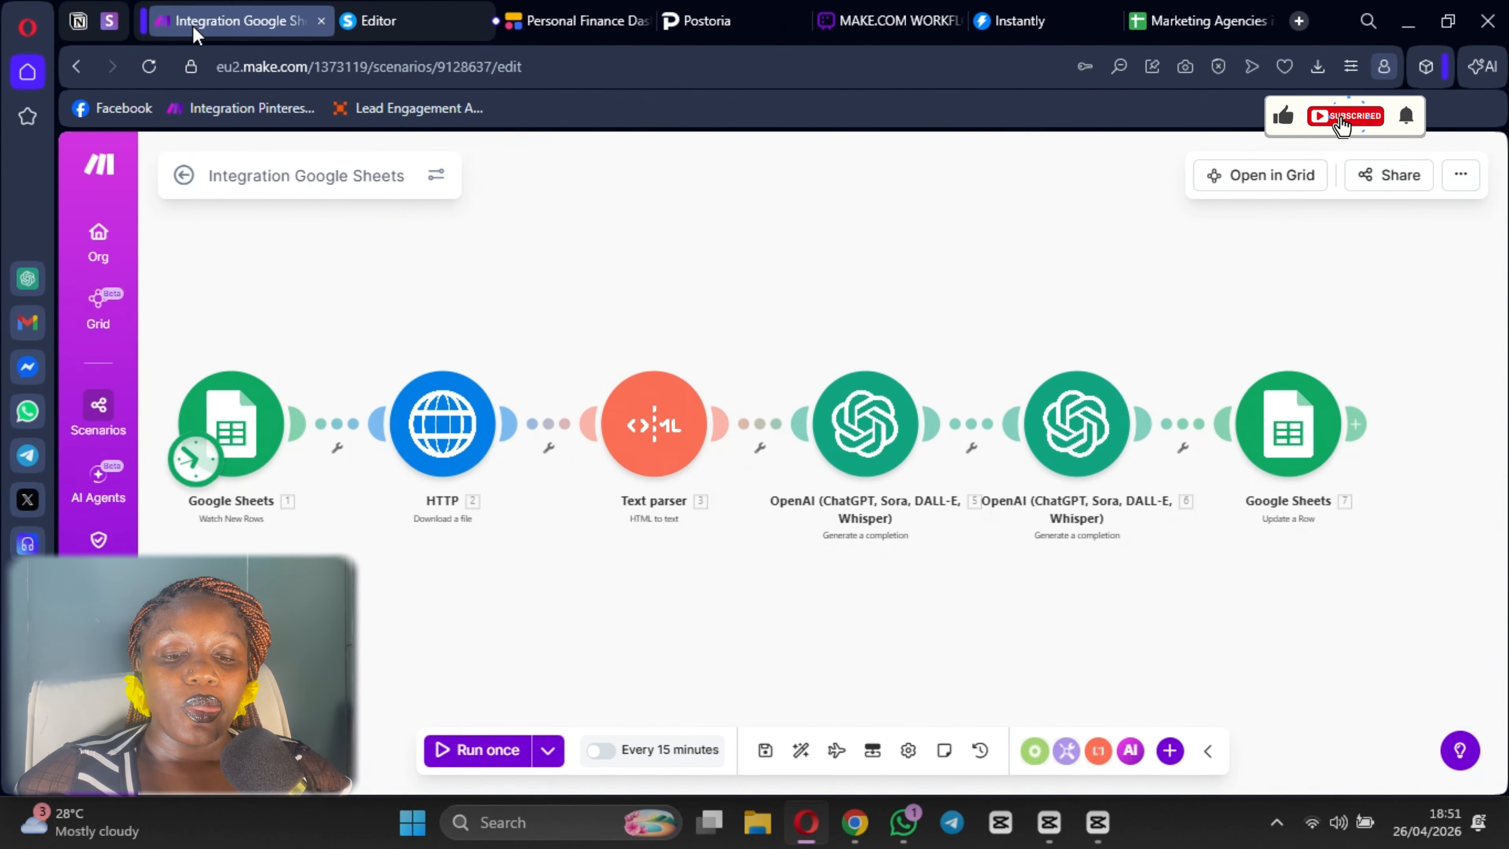
click(486, 753)
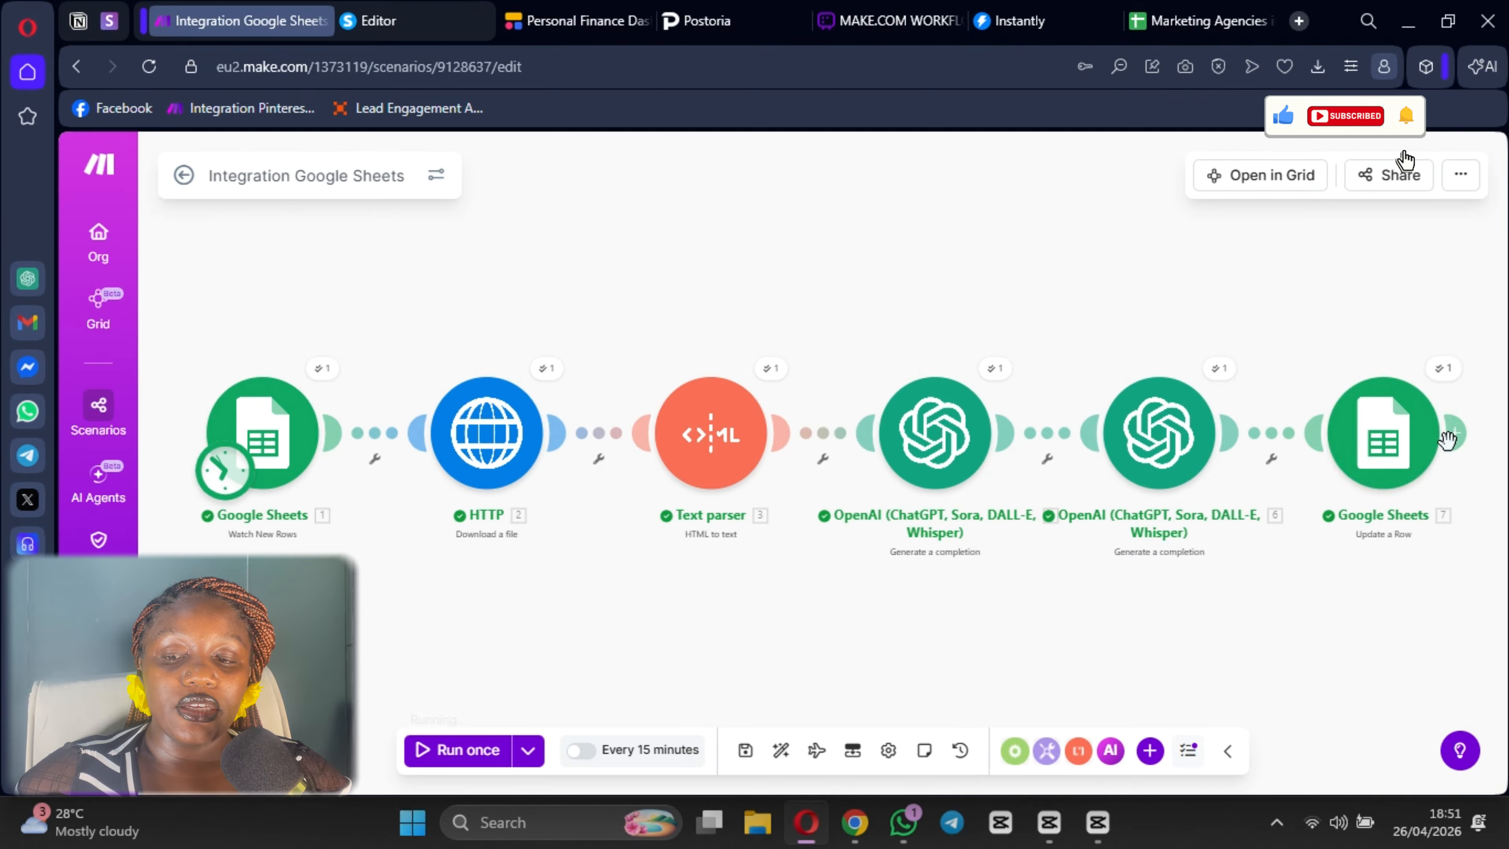
- Read the full generated opener in cell D1 of the Marketing Agencies in US sheet
click(1197, 21)
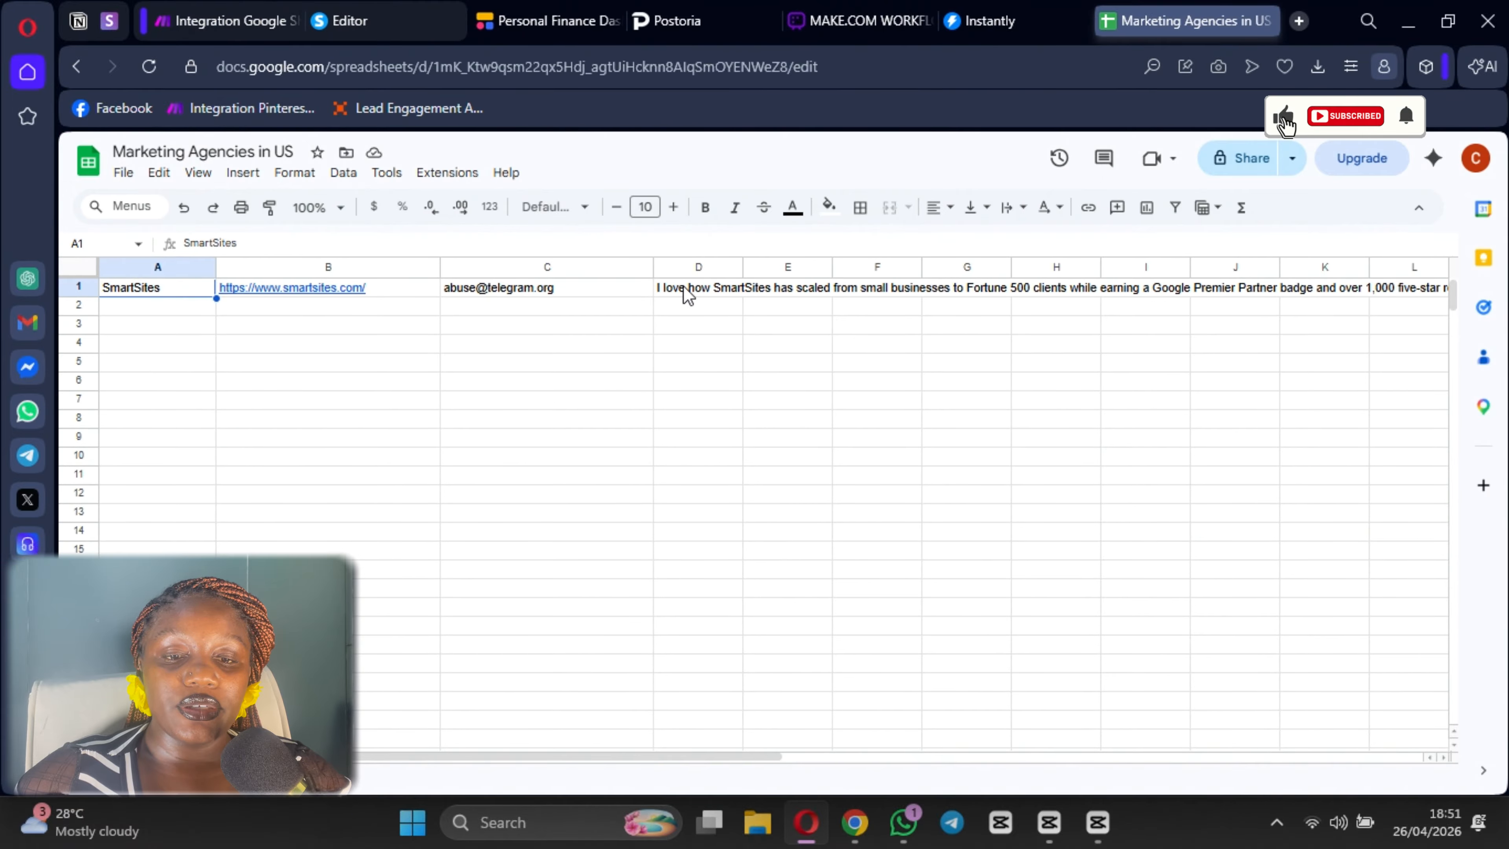
double_click(694, 296)
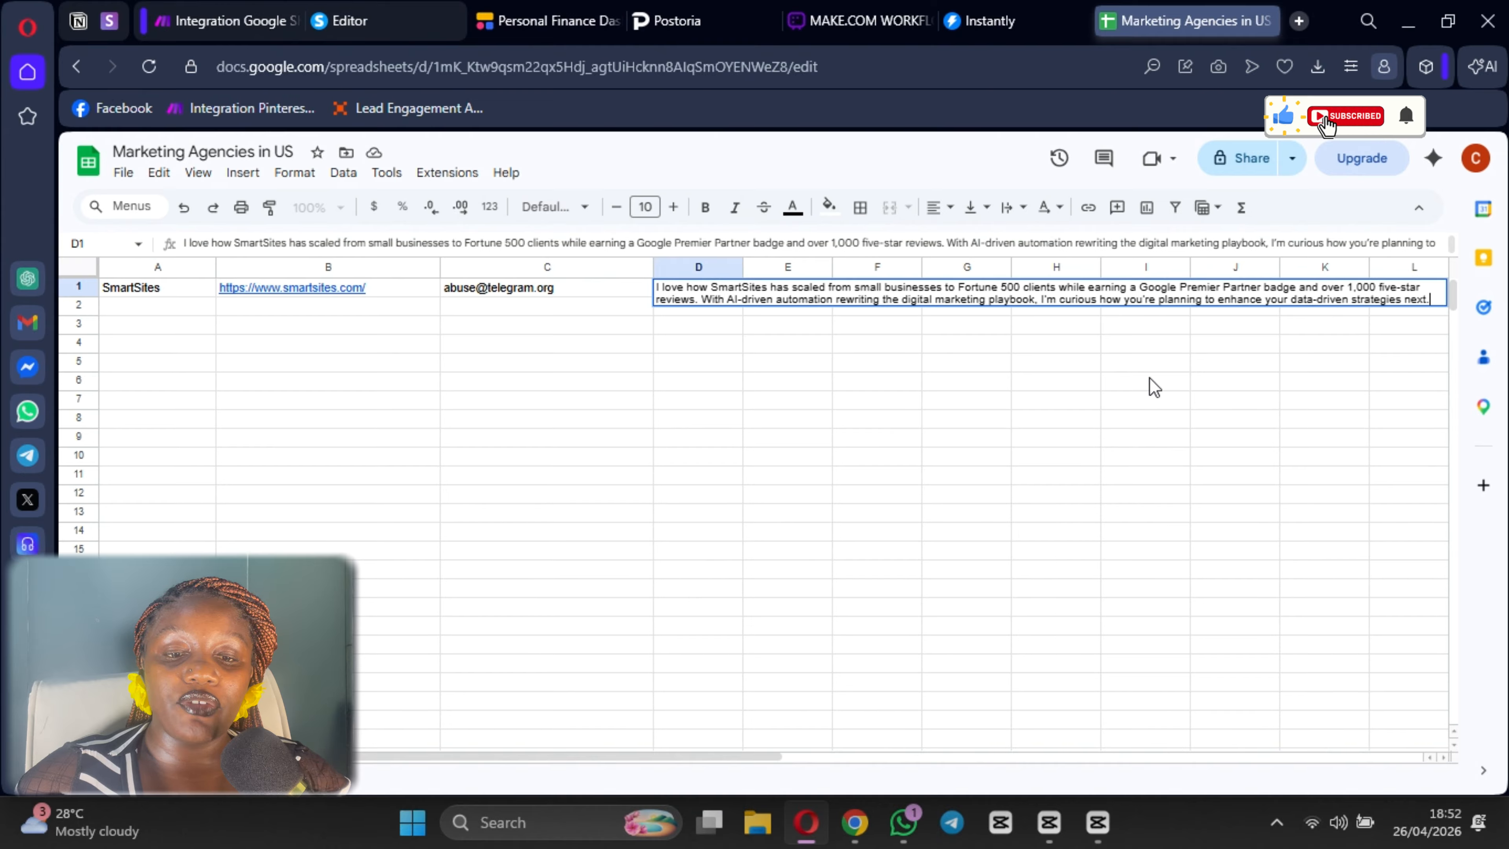
click(957, 404)
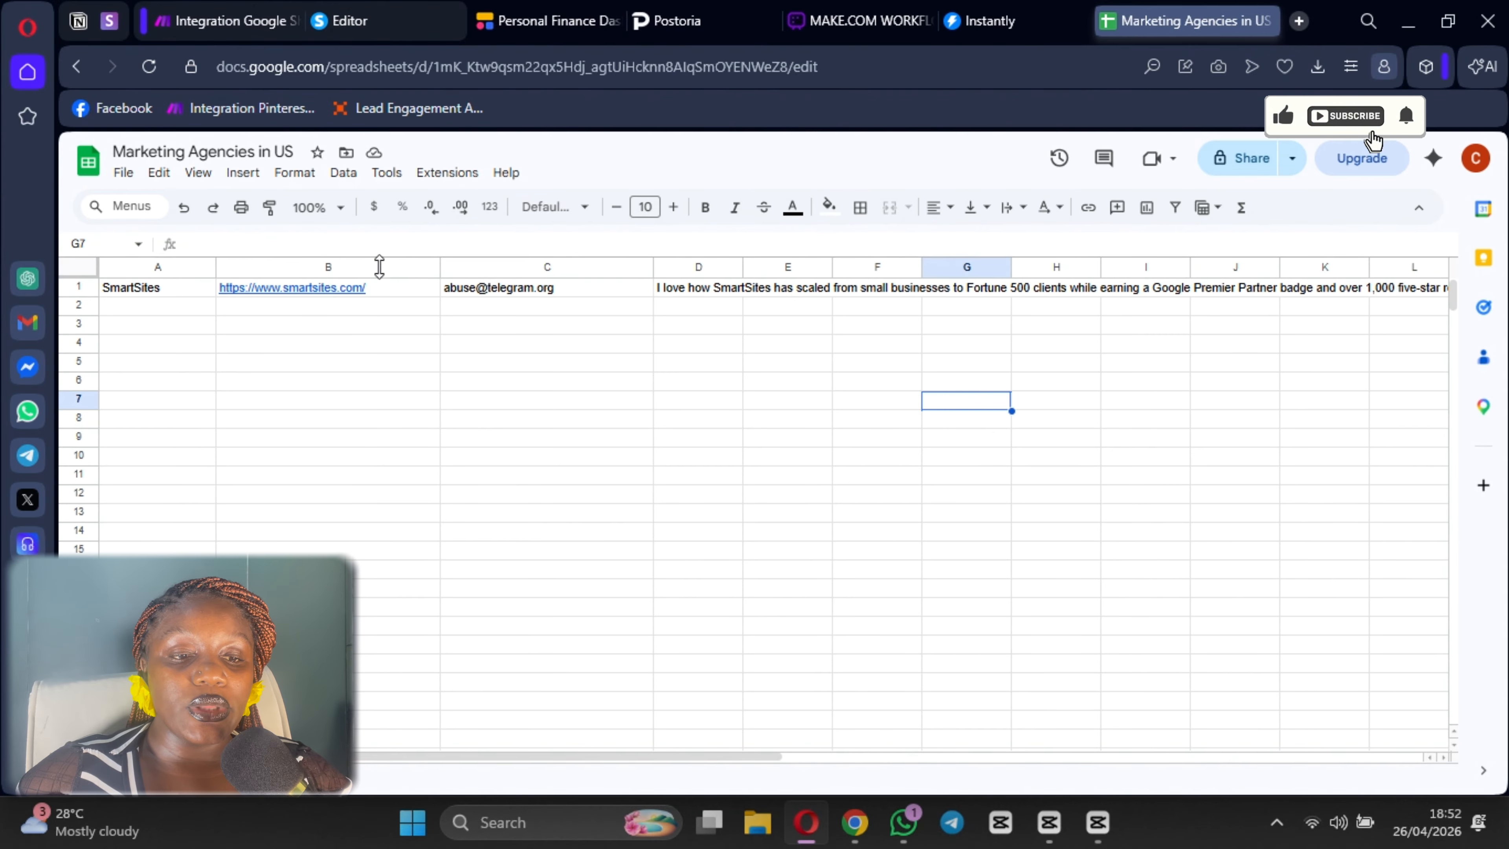